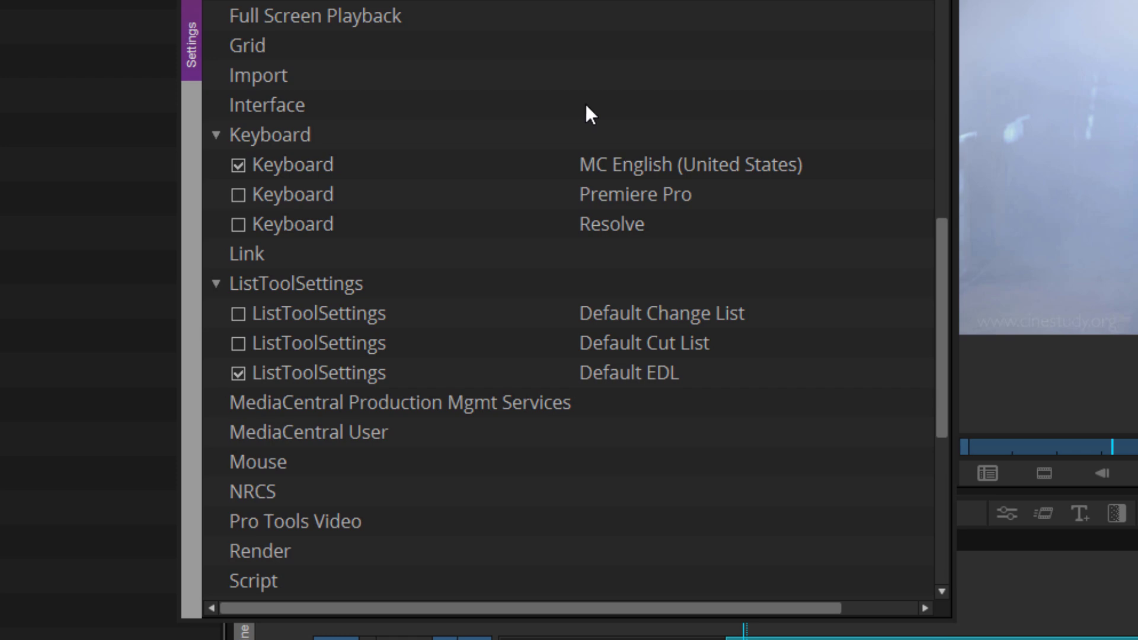
# Step: Open the MC English (United States) keyboard settings, place the keyboard window at lower left, and close the settings window
pyautogui.doubleClick(294, 169)
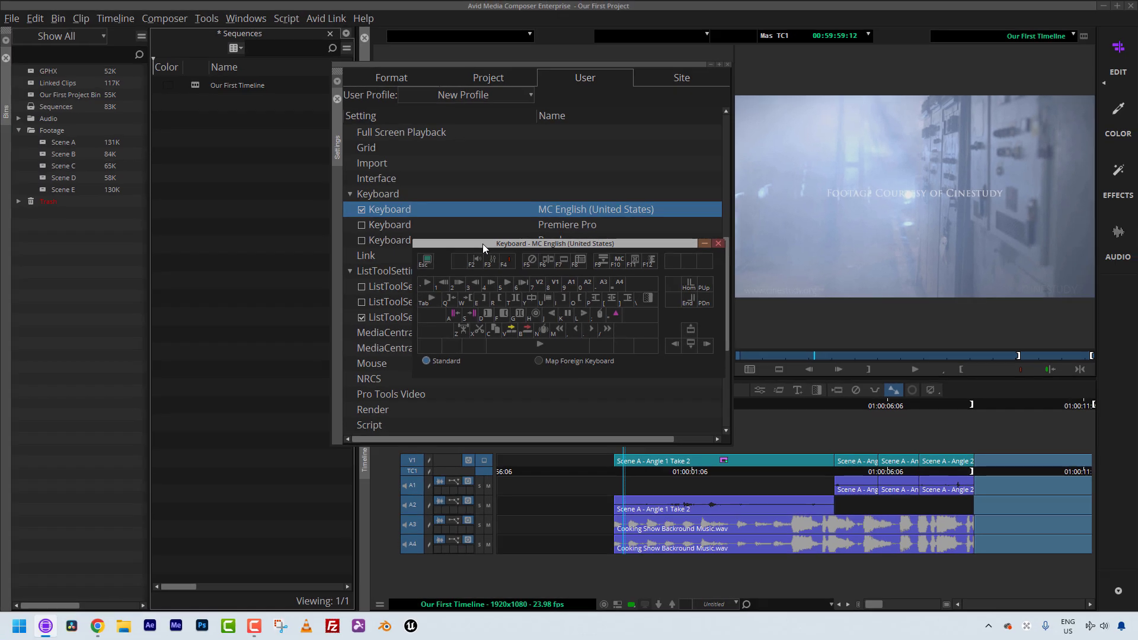
pyautogui.moveTo(482, 243); pyautogui.dragTo(111, 439)
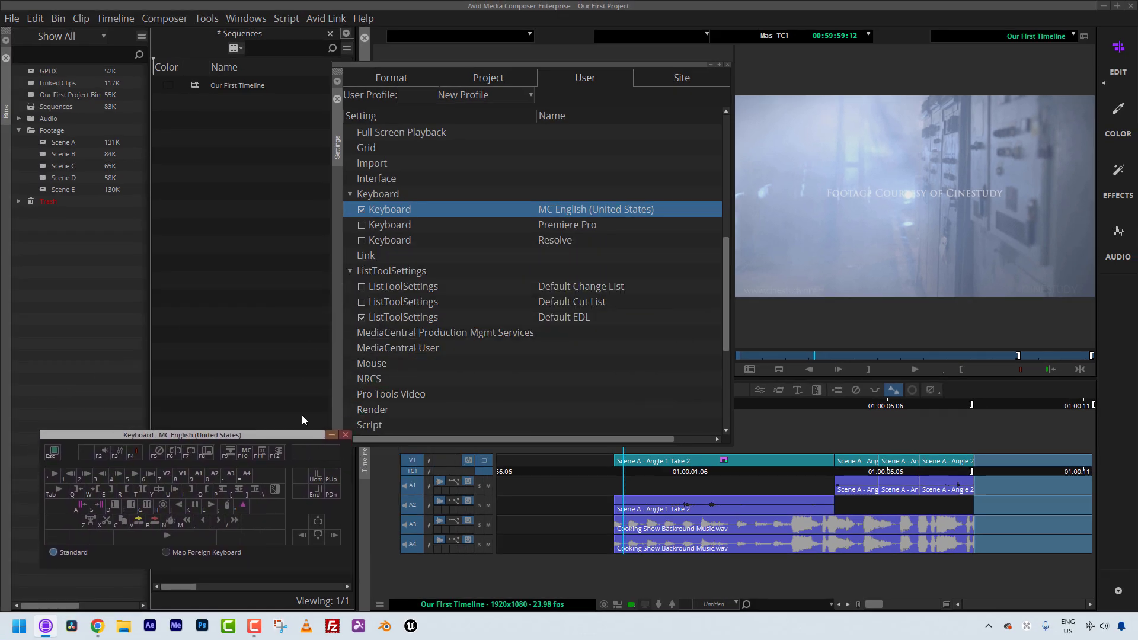
pyautogui.click(728, 67)
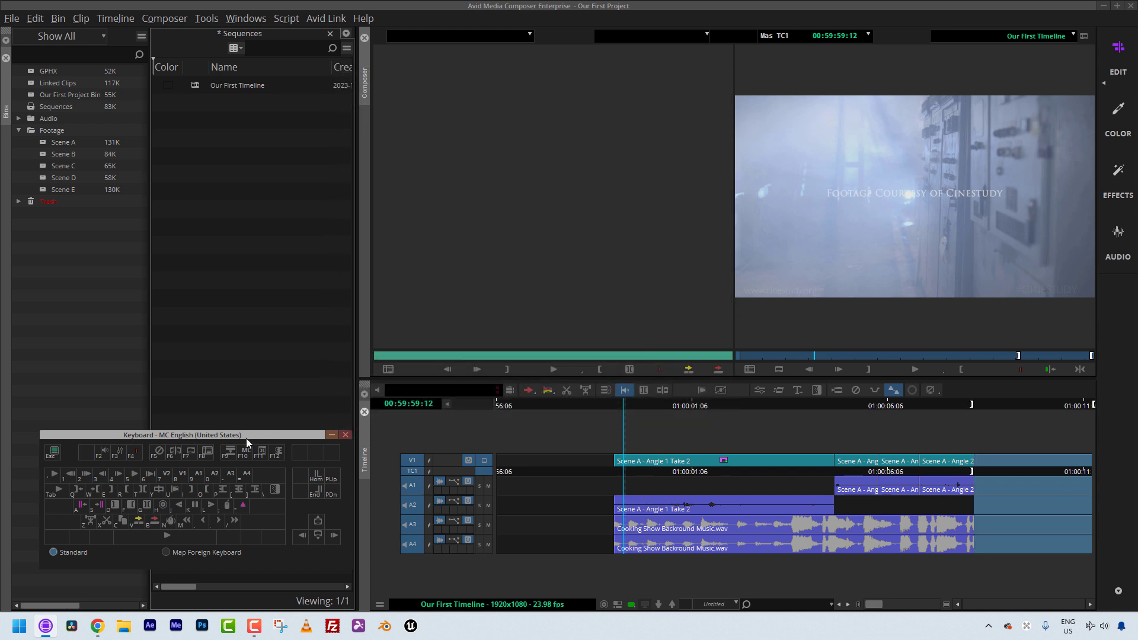
pyautogui.moveTo(247, 438); pyautogui.dragTo(228, 447)
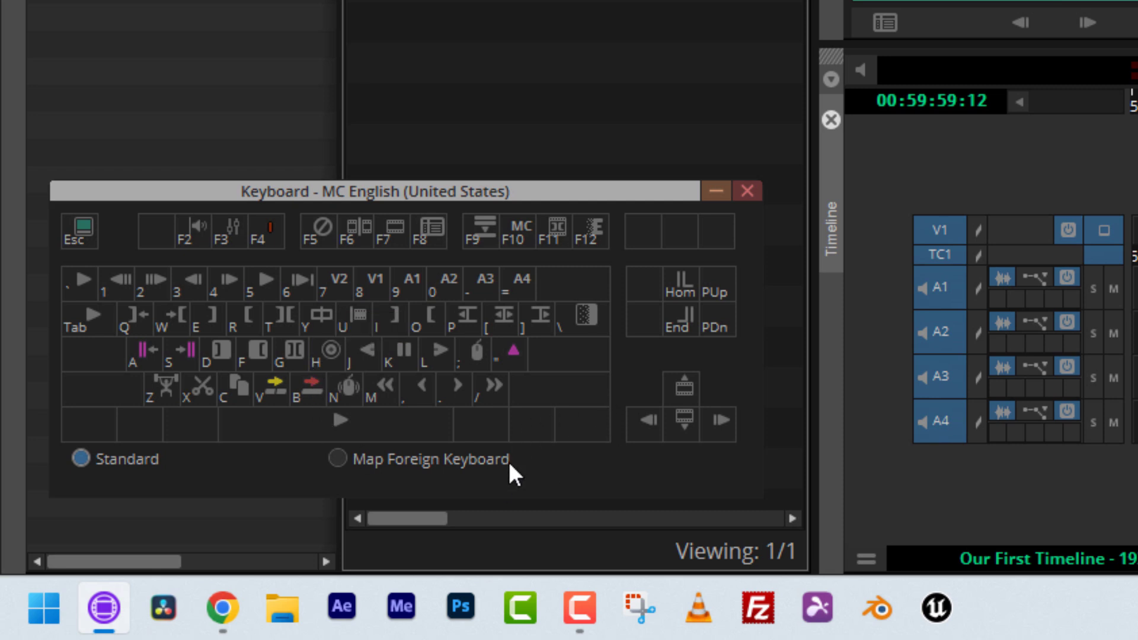
# Step: Examine the keyboard's Shift-modified shortcut layer
pyautogui.press('shift')
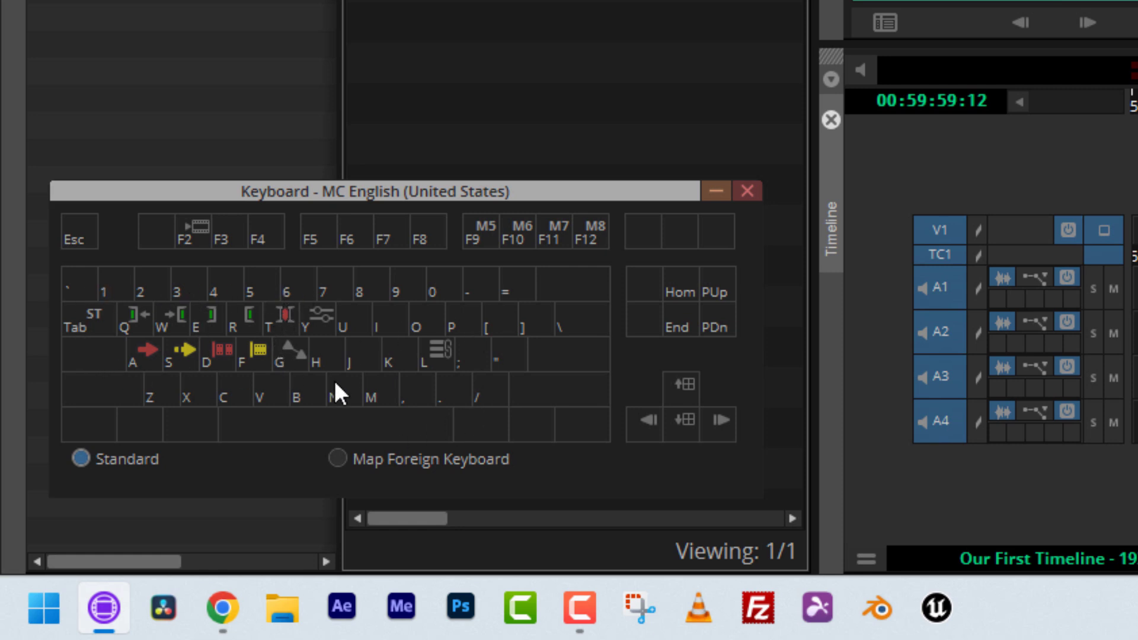
pyautogui.press('shift')
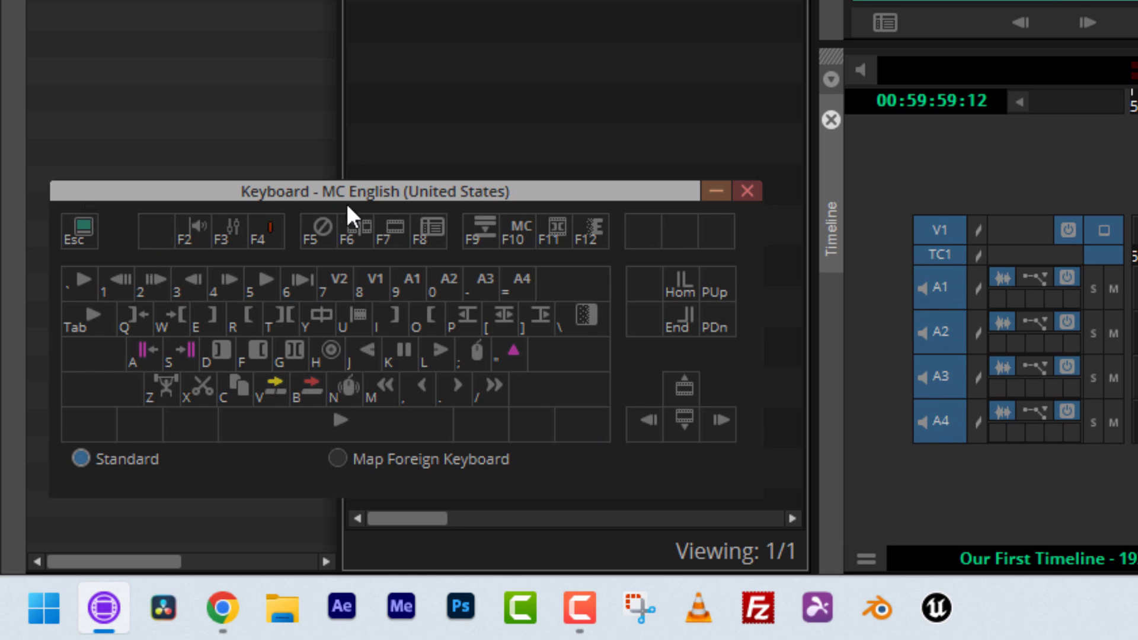
pyautogui.press('shift')
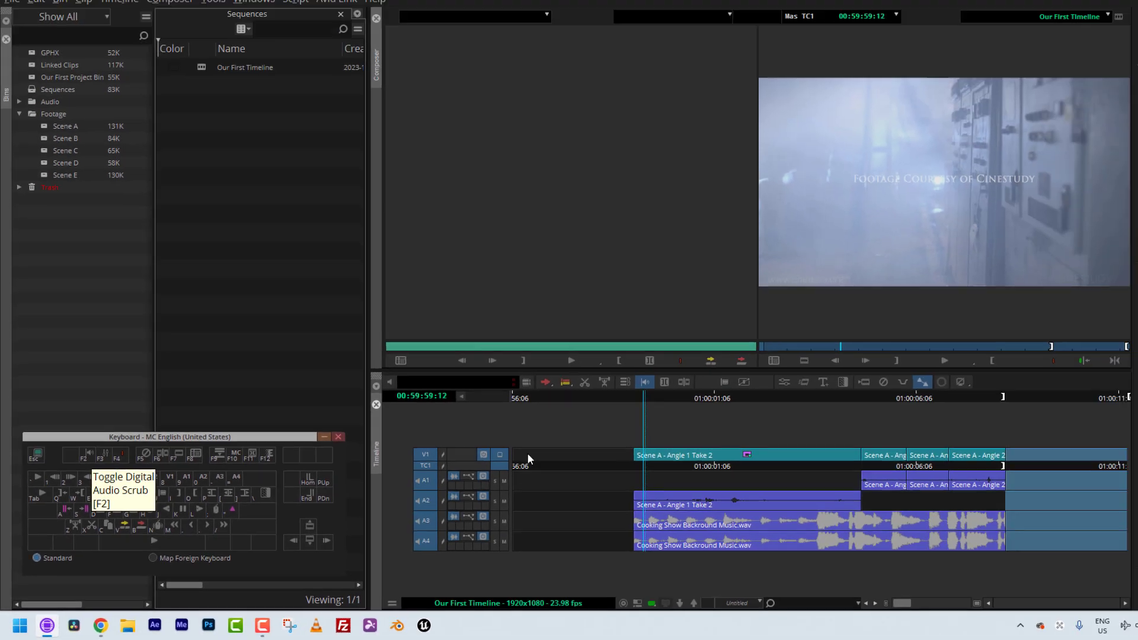
# Step: Toggle Digital Audio Scrub and scrub through the sequence in the timeline
pyautogui.press('F2')
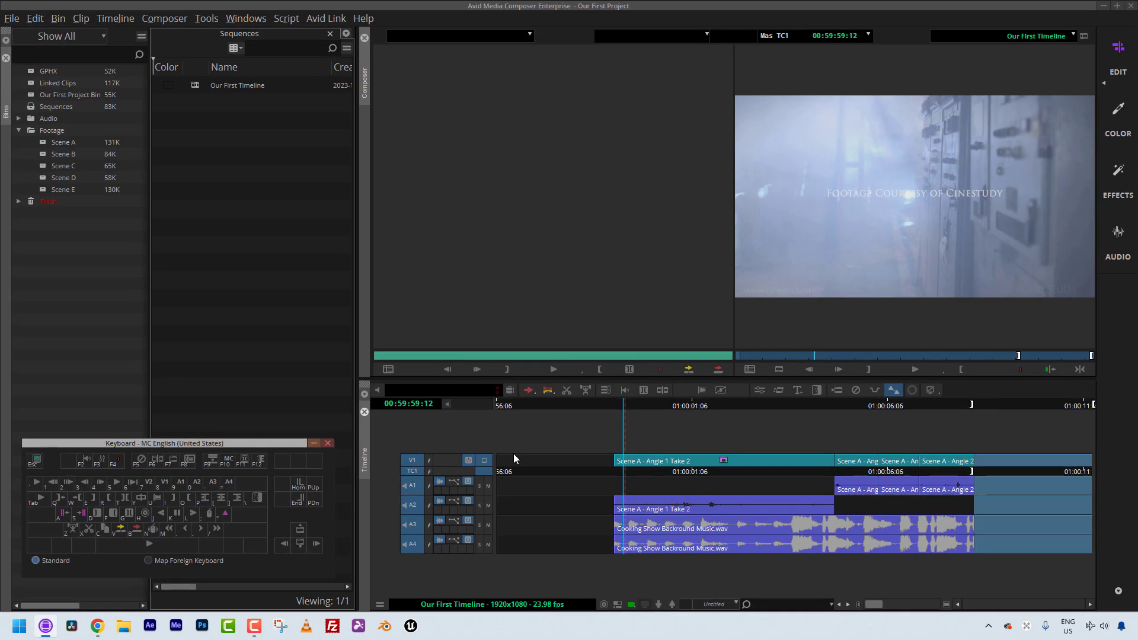
pyautogui.click(628, 471)
pyautogui.press('F2')
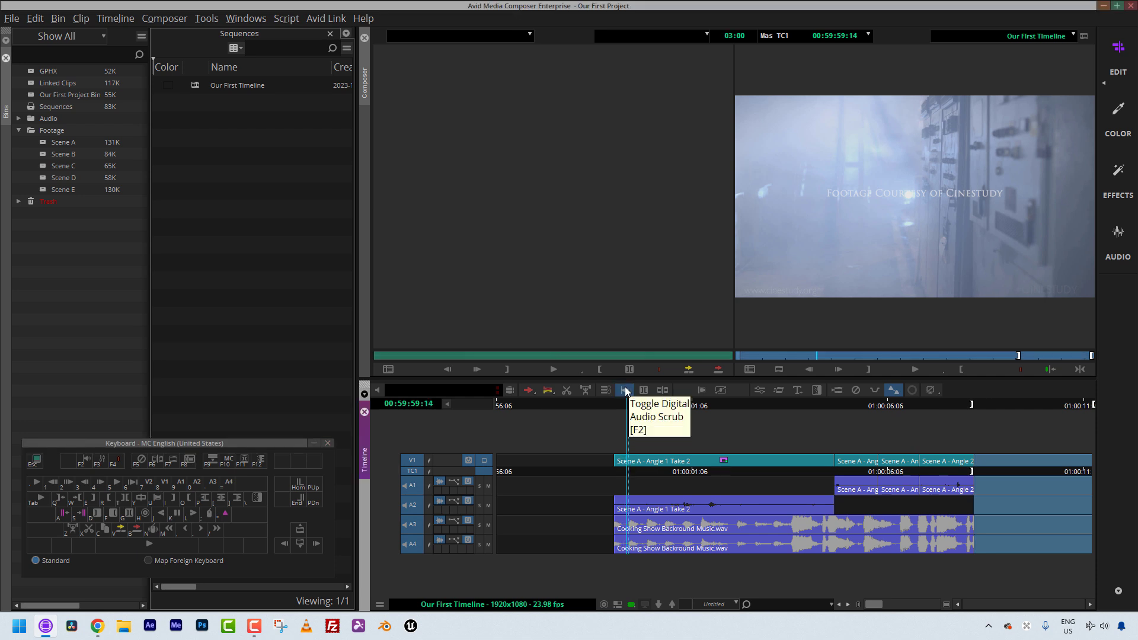
pyautogui.click(646, 468)
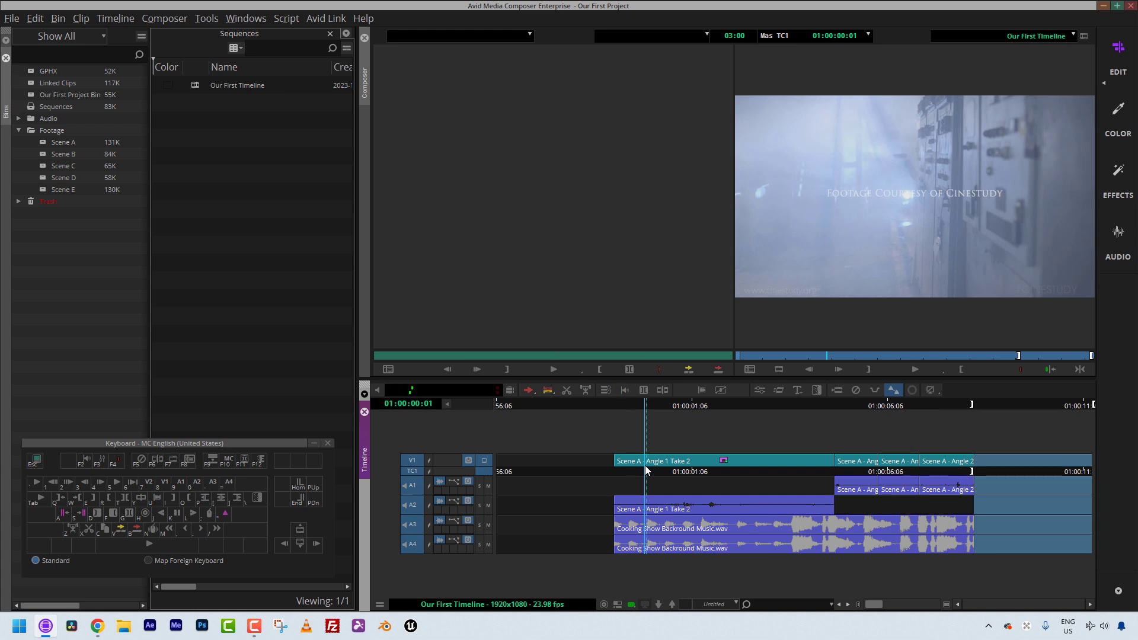
# Step: Solo audio tracks A3 and A4 and play the sequence back
pyautogui.click(791, 498)
pyautogui.click(479, 525)
pyautogui.click(480, 544)
pyautogui.press('space')
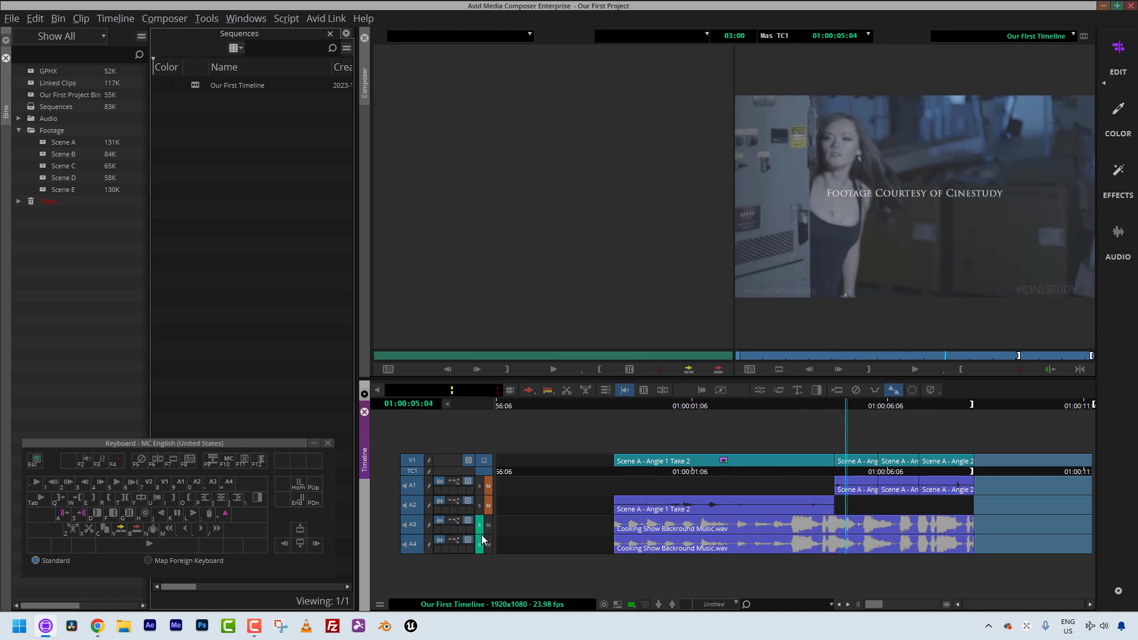
pyautogui.press('j')
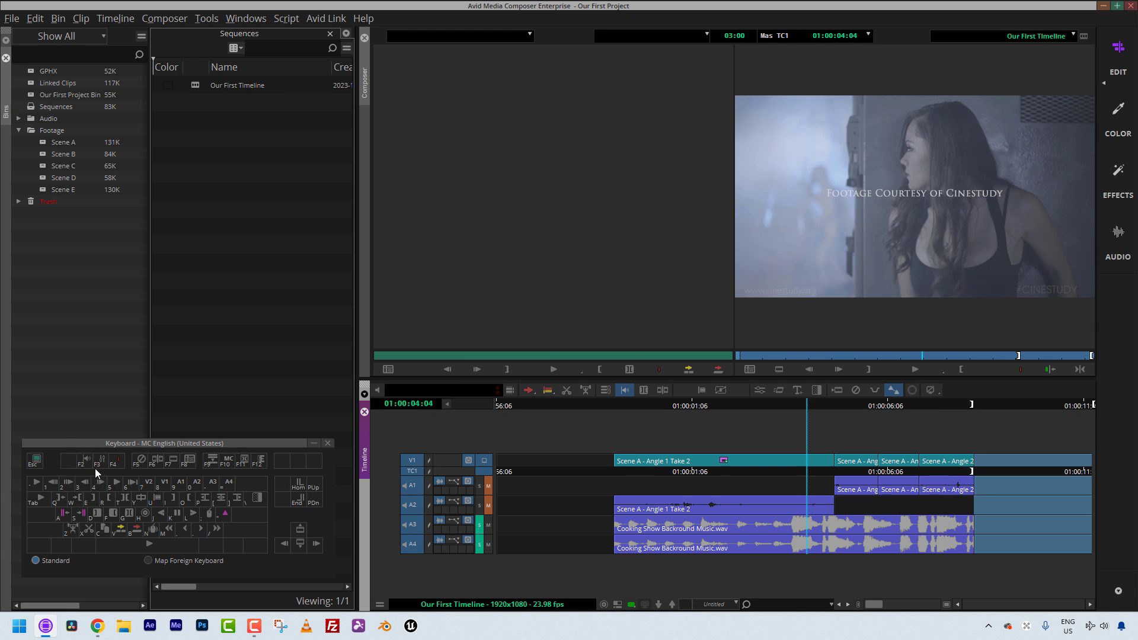
# Step: Open the Command Palette, browse its Play commands, and close it
pyautogui.hotkey('ctrl', '3')
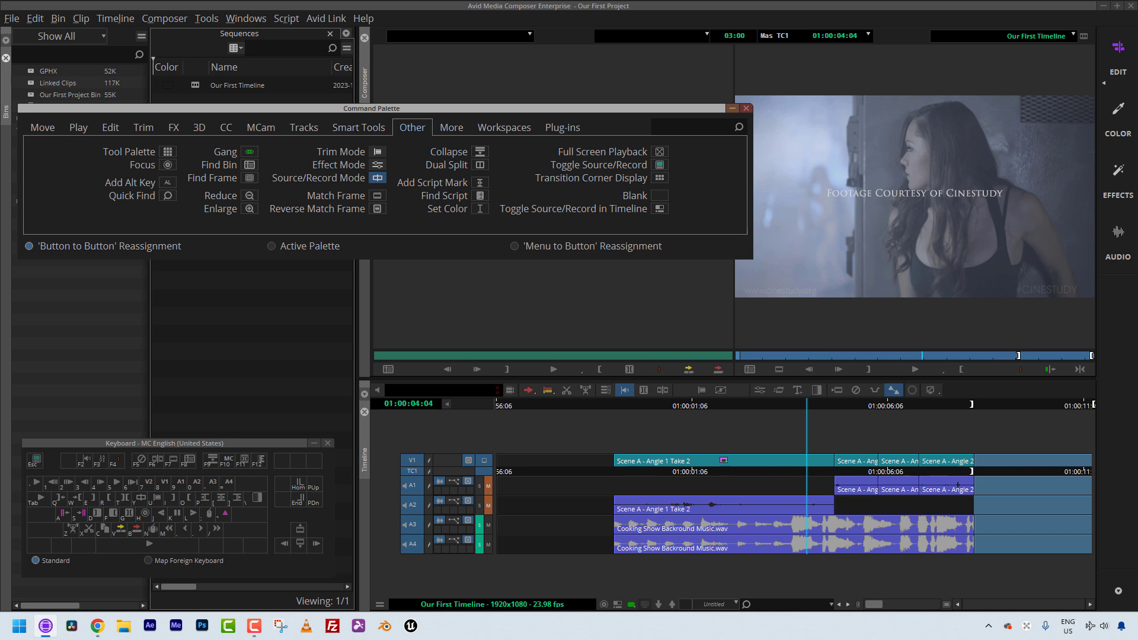
pyautogui.moveTo(242, 109); pyautogui.dragTo(248, 274)
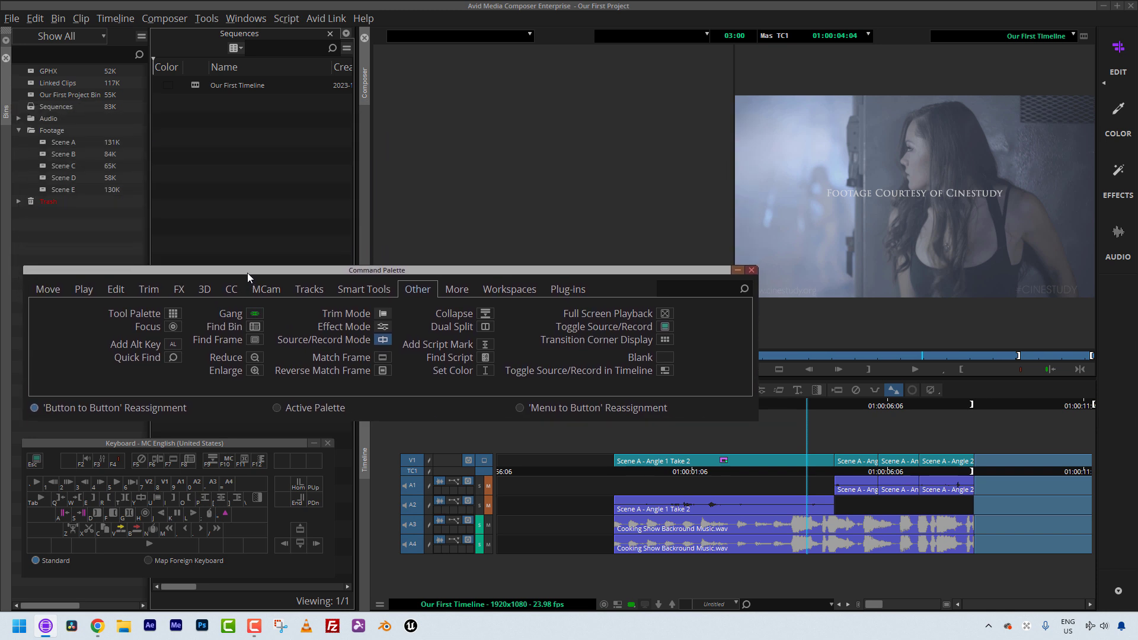
pyautogui.click(80, 292)
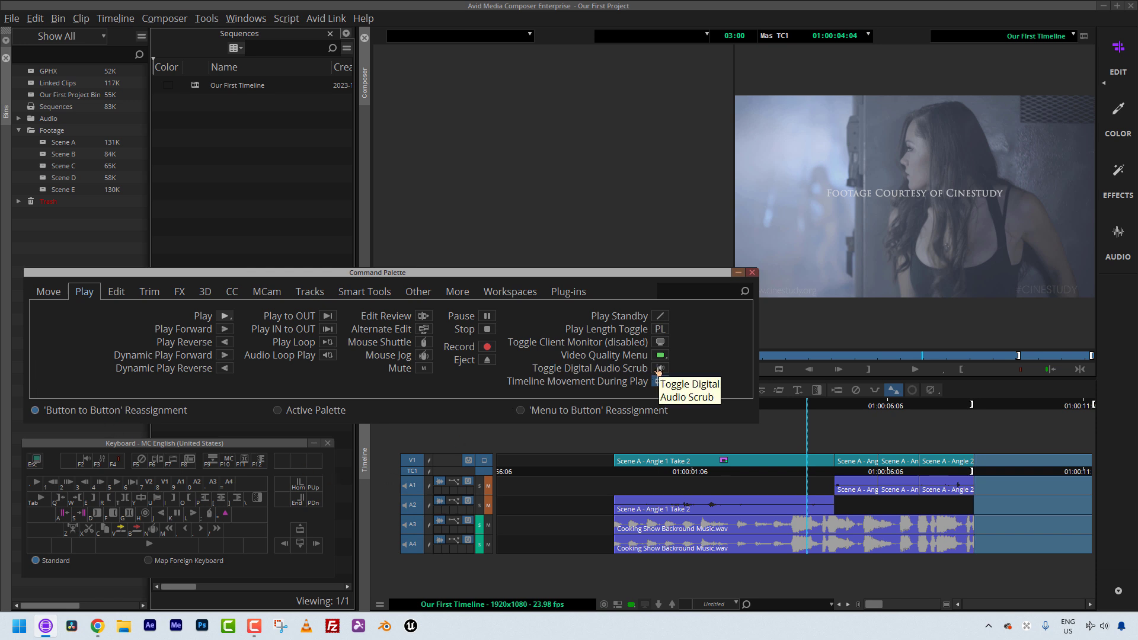
pyautogui.click(752, 274)
pyautogui.click(255, 443)
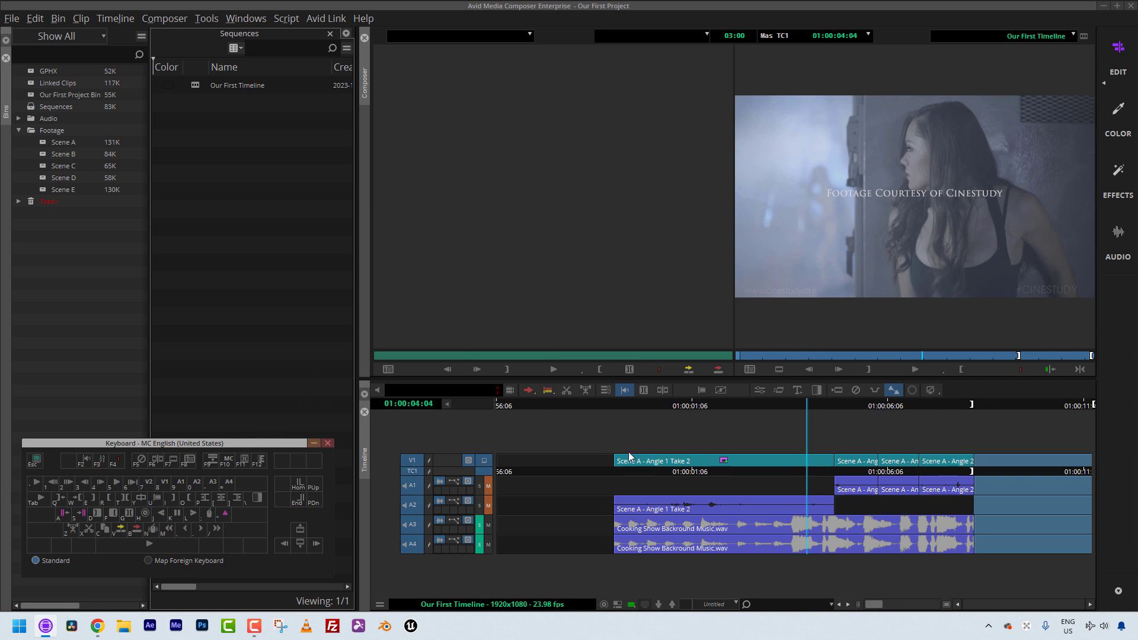
# Step: Open the Audio Mixer, examine its track and master faders, and close it
pyautogui.click(702, 482)
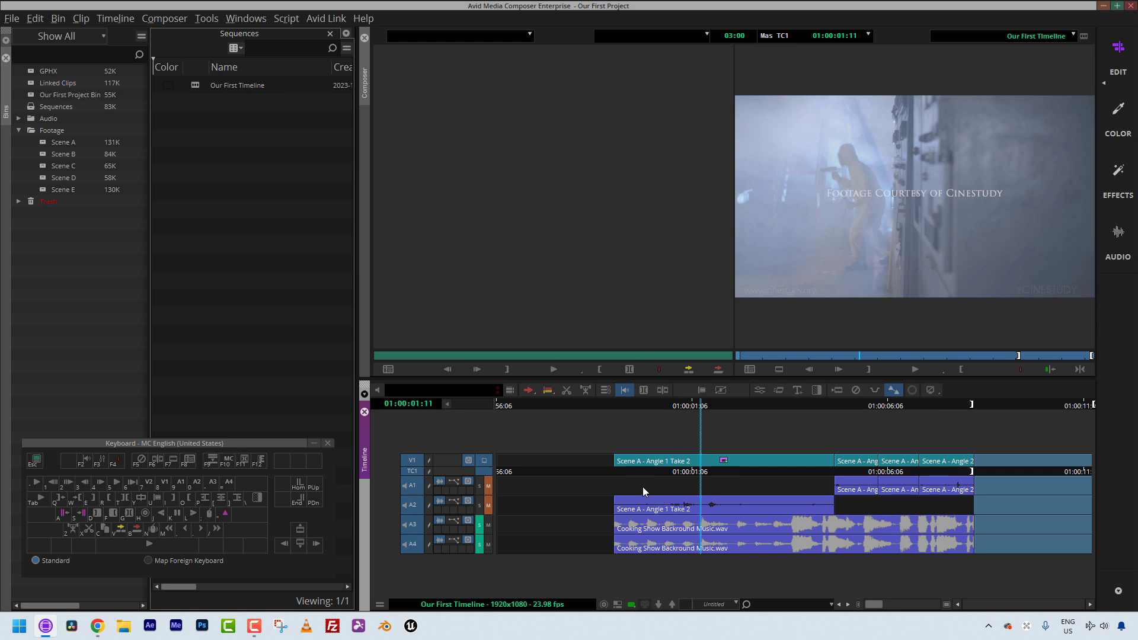
pyautogui.hotkey('ctrl', '1')
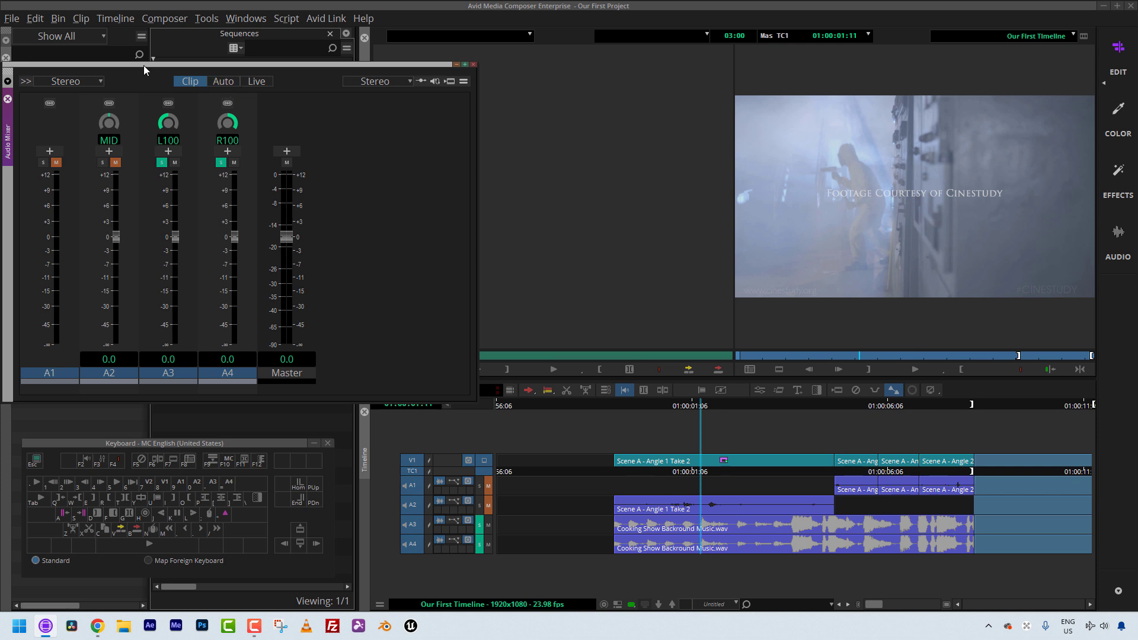
pyautogui.moveTo(145, 65); pyautogui.dragTo(172, 65)
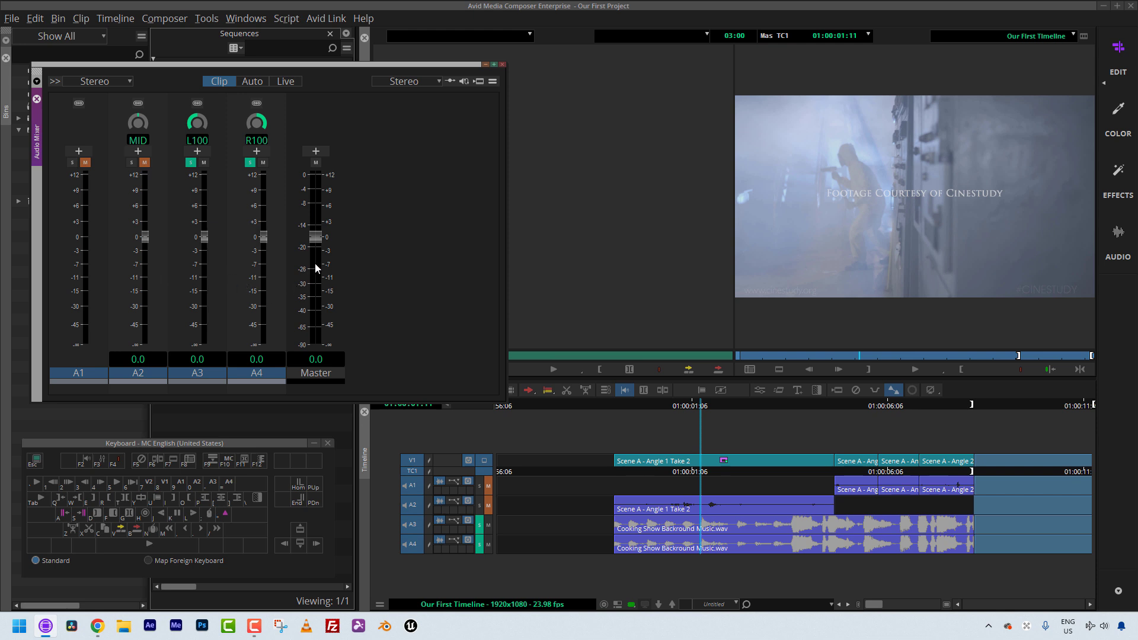
pyautogui.moveTo(315, 237)
pyautogui.mouseDown()
pyautogui.moveTo(320, 255)
pyautogui.moveTo(327, 235)
pyautogui.mouseUp()
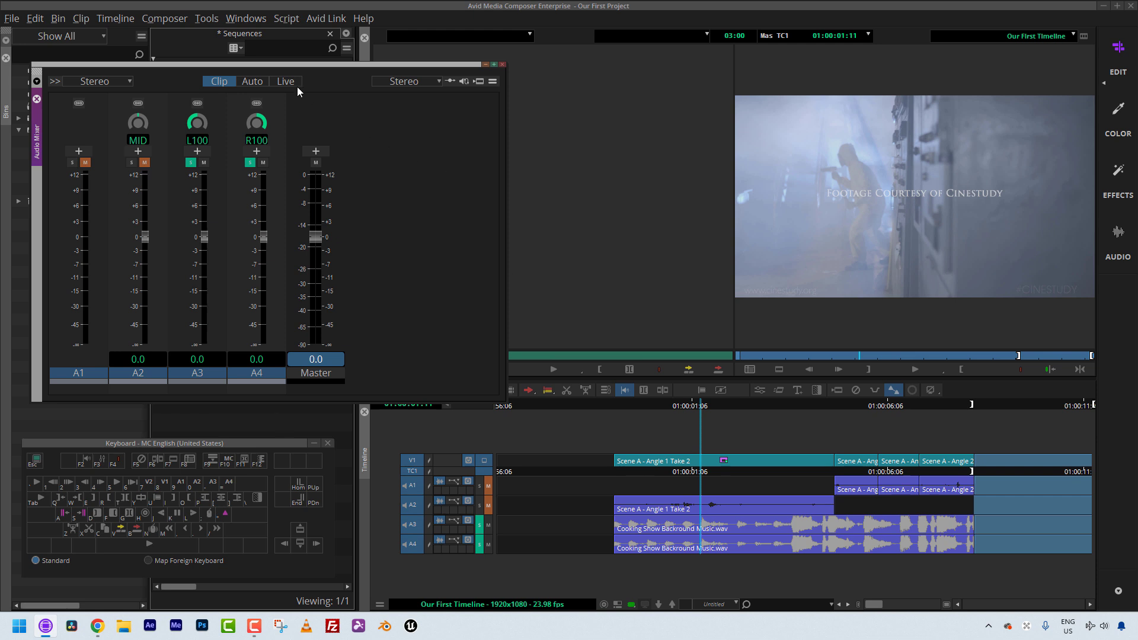
pyautogui.click(206, 21)
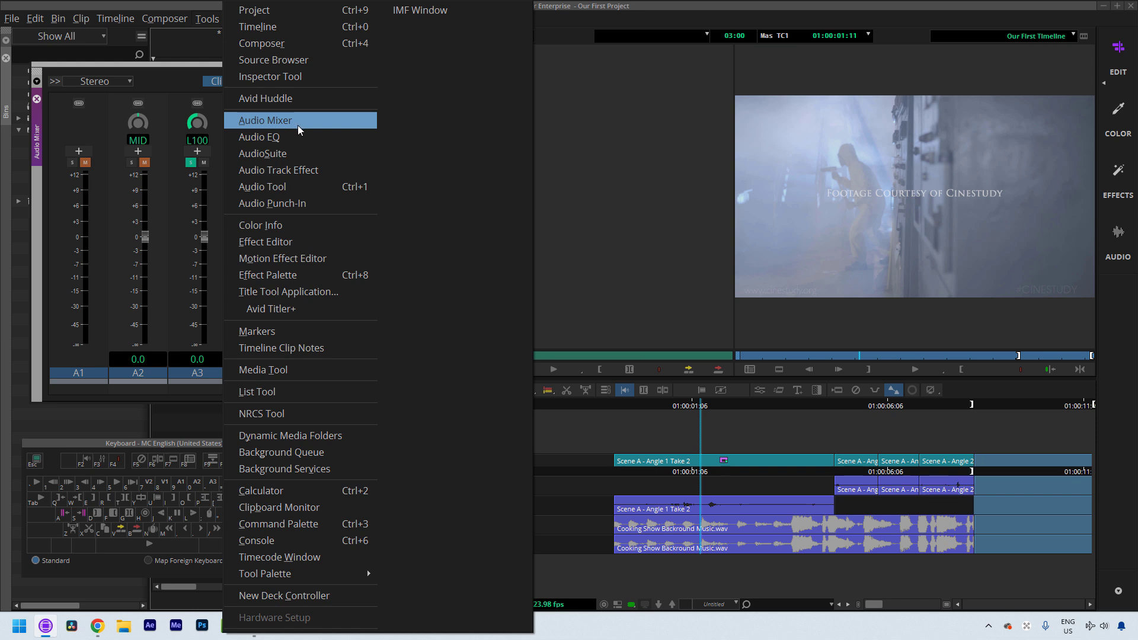
pyautogui.click(241, 120)
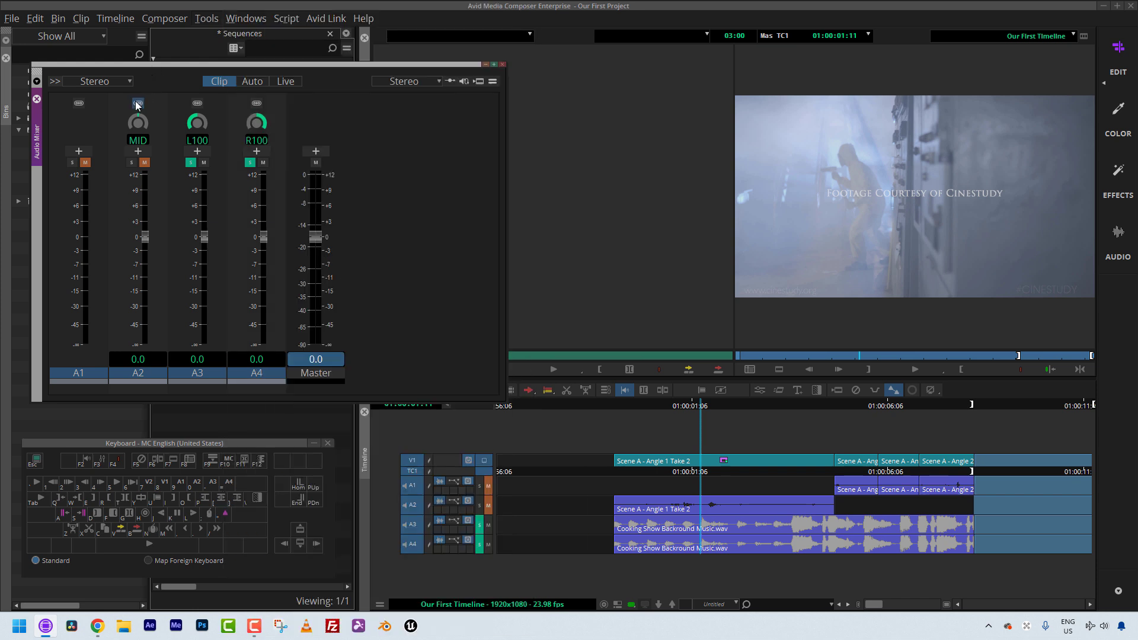
pyautogui.click(503, 66)
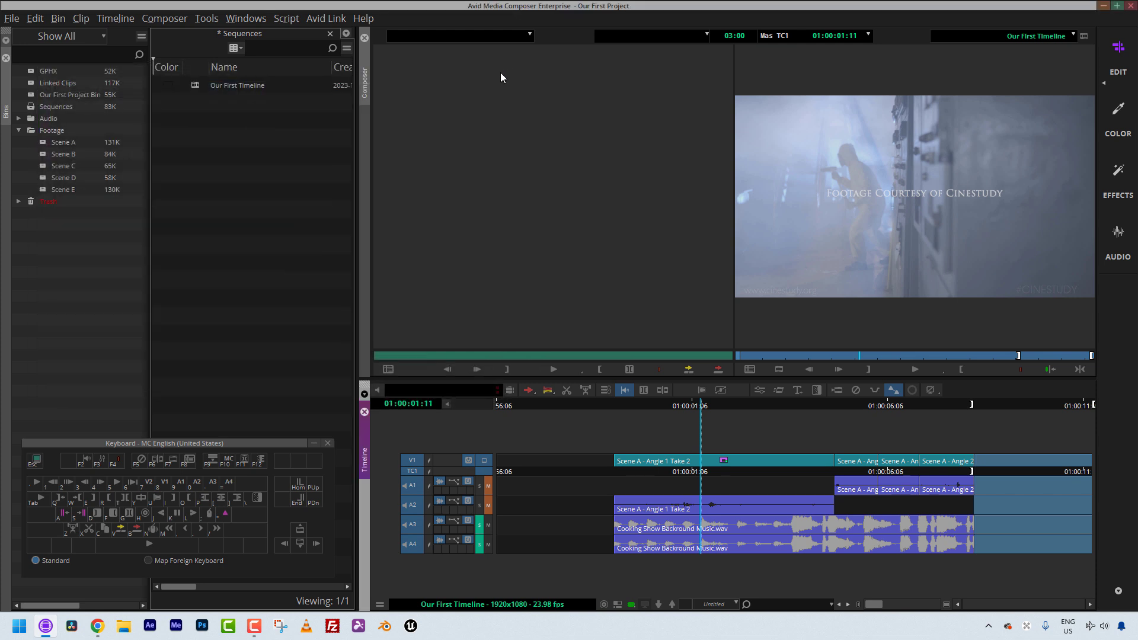
# Step: Use Menu to Button Reassignment to map the Color Info menu command onto a keyboard key
pyautogui.hotkey('ctrl', '3')
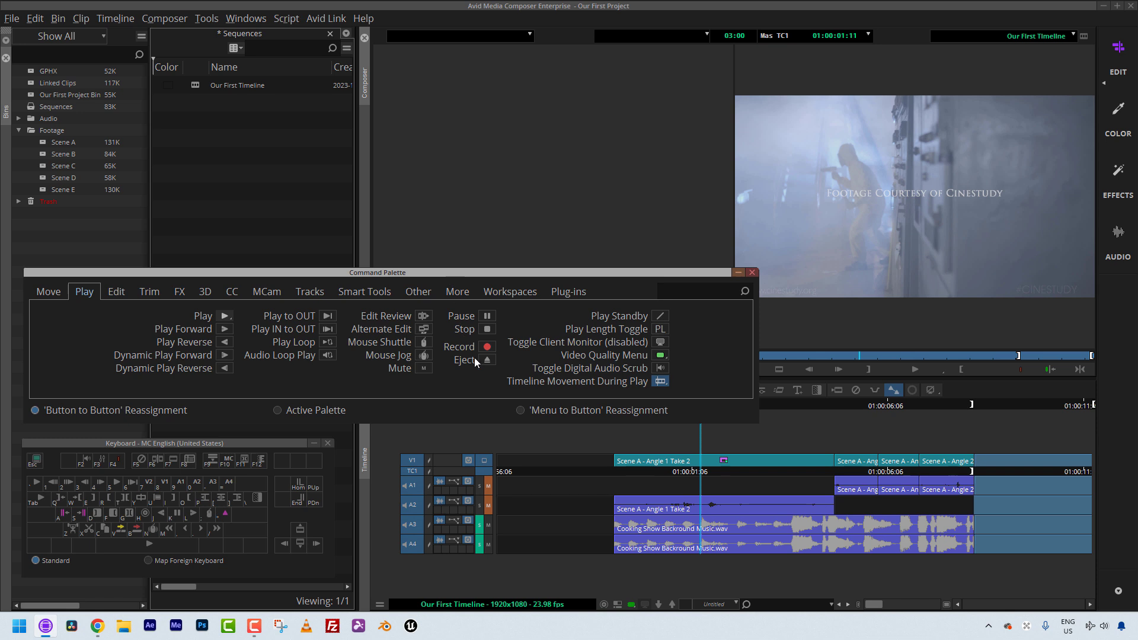
pyautogui.click(540, 412)
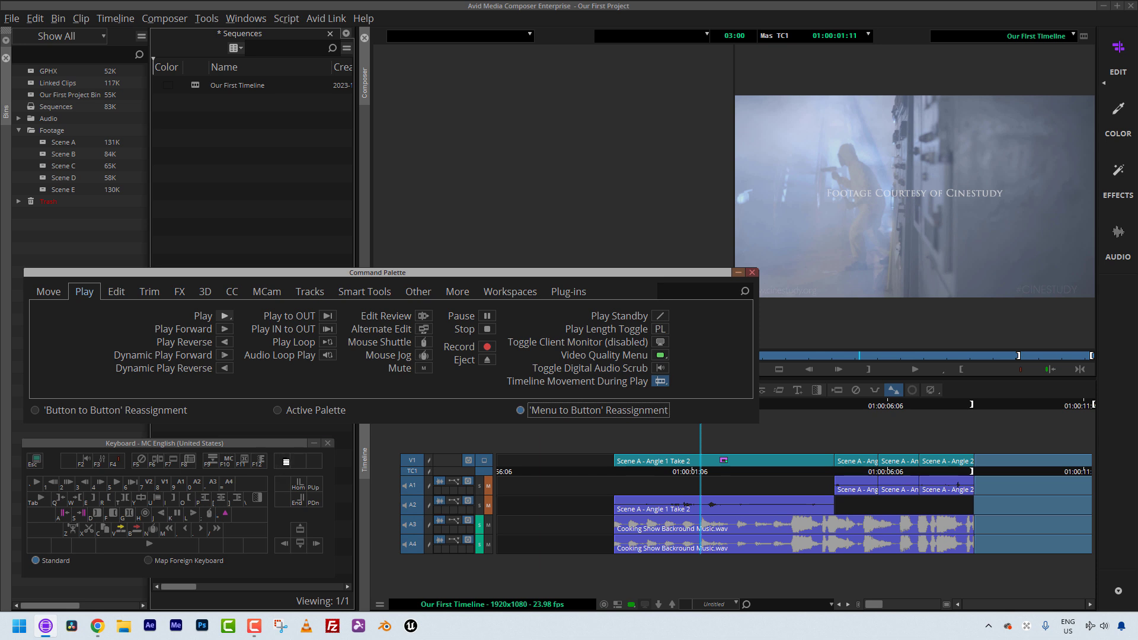
pyautogui.click(283, 461)
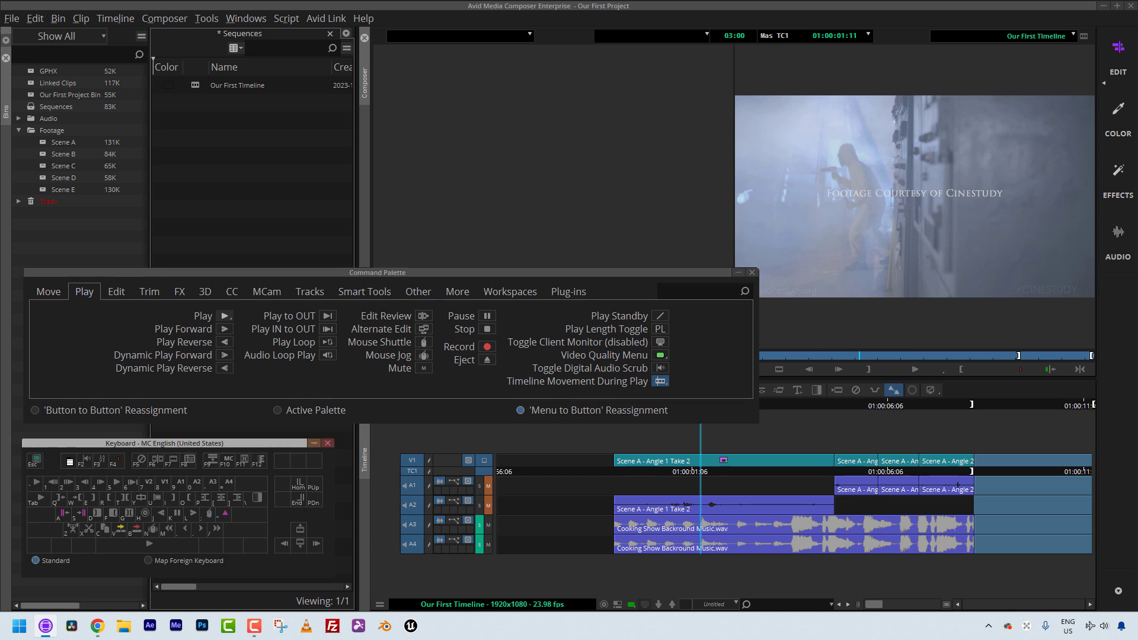
pyautogui.click(213, 531)
pyautogui.click(207, 20)
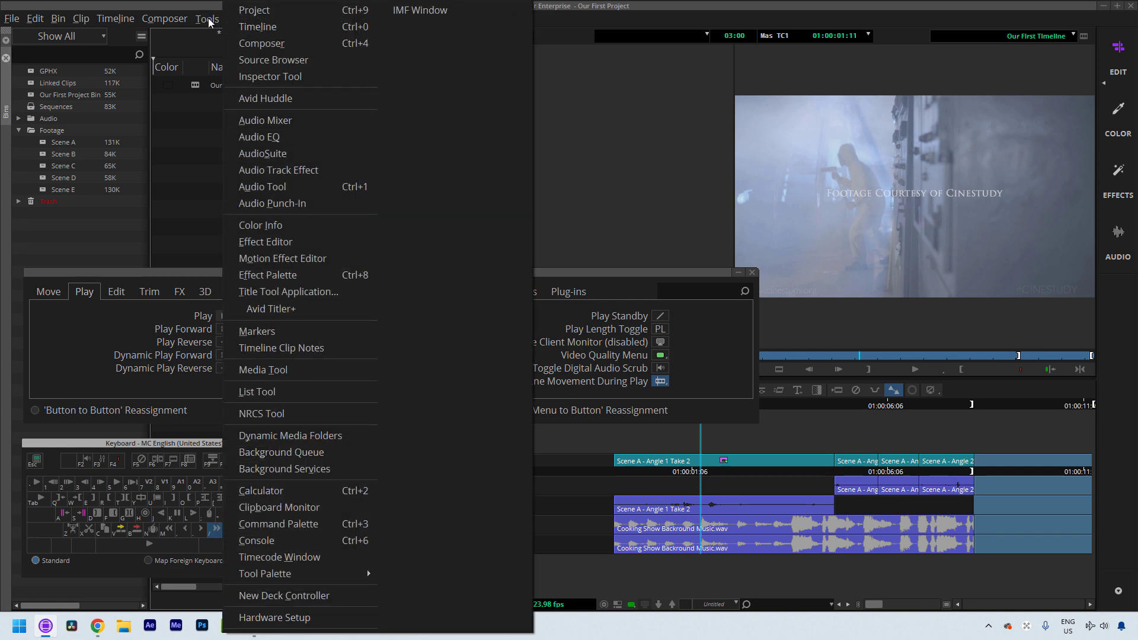
pyautogui.click(258, 223)
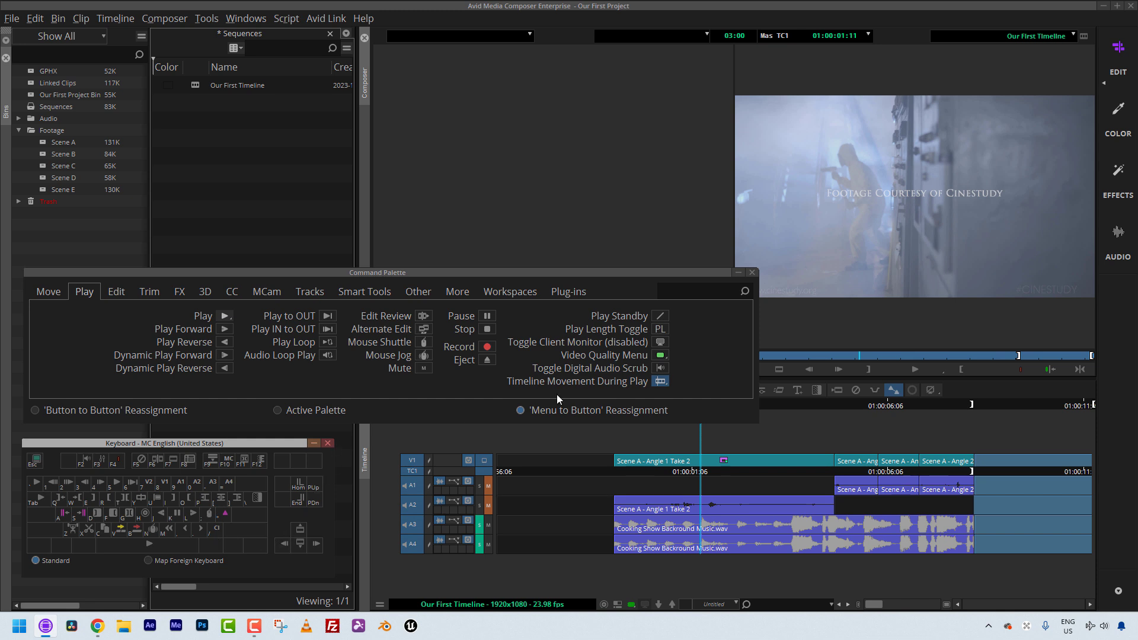
pyautogui.click(750, 272)
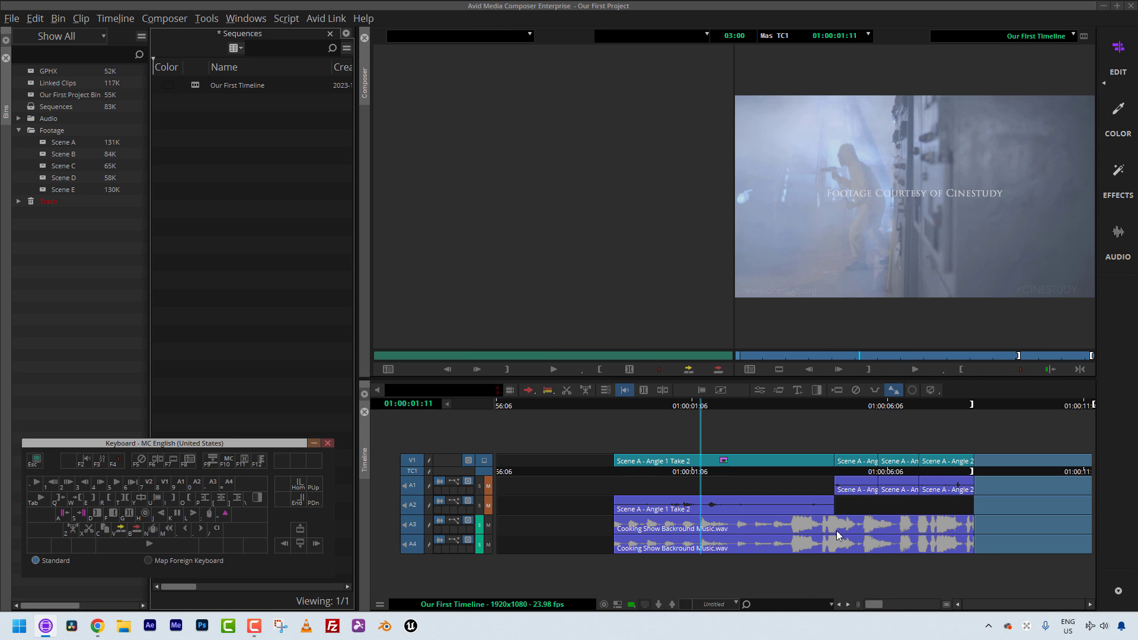
# Step: Add a red marker on V1 at 01:00:05:12 with the comment "Maybe we don't like this shot."
pyautogui.moveTo(750, 460); pyautogui.dragTo(861, 483)
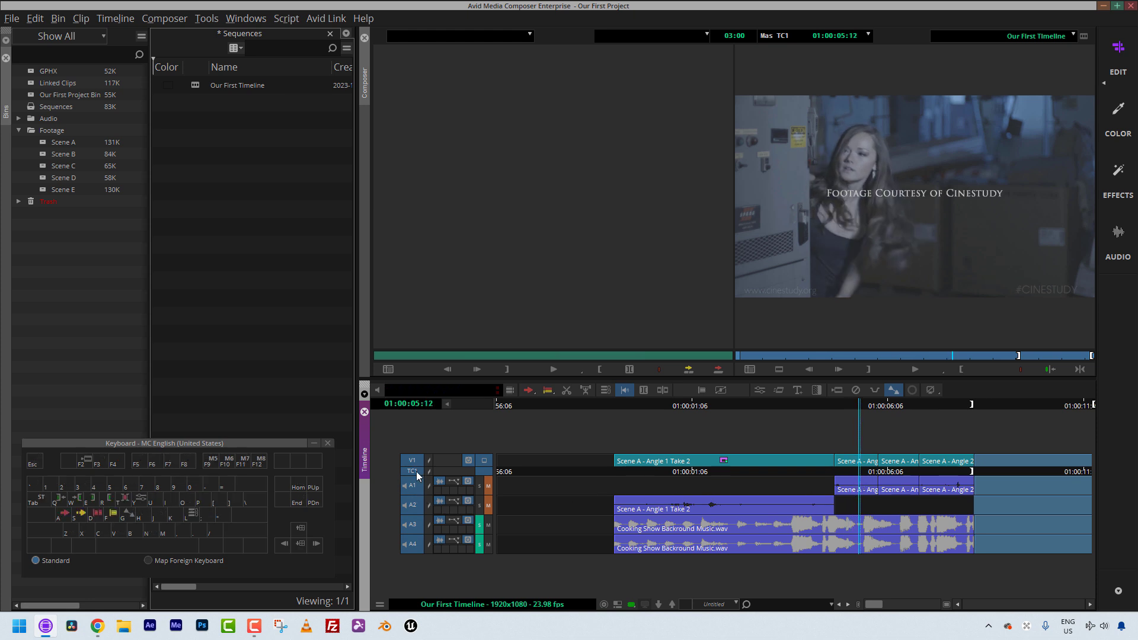
pyautogui.moveTo(417, 477); pyautogui.dragTo(421, 598)
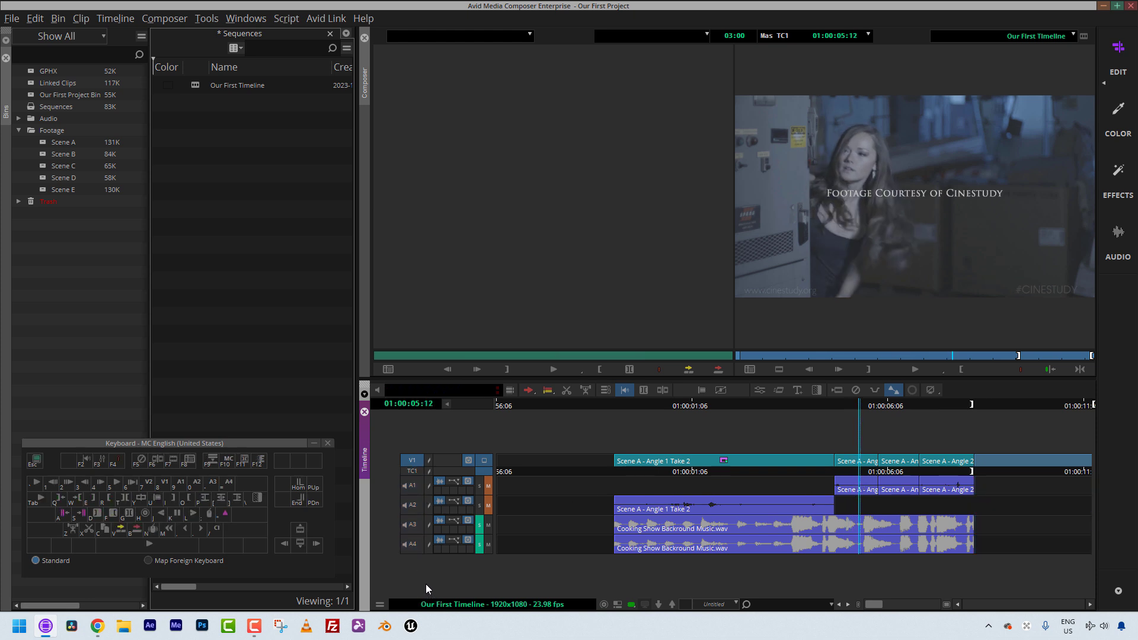
pyautogui.press('F4')
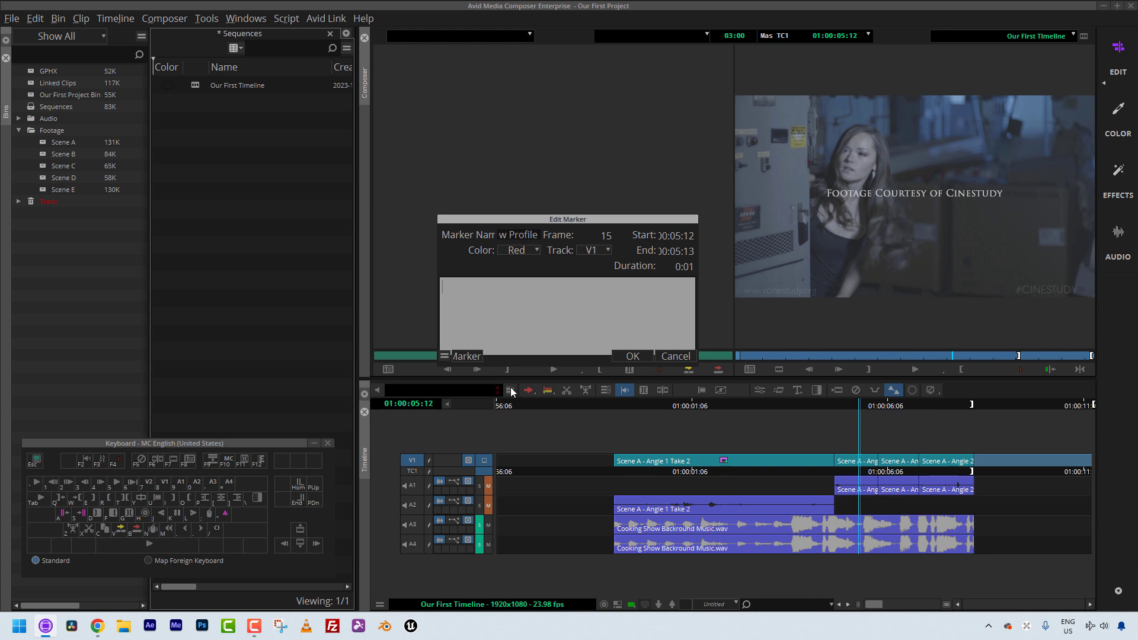
pyautogui.write("Maybe we don't like shi")
pyautogui.press('BackSpace')
pyautogui.press('BackSpace')
pyautogui.write('this shot')
pyautogui.click(631, 357)
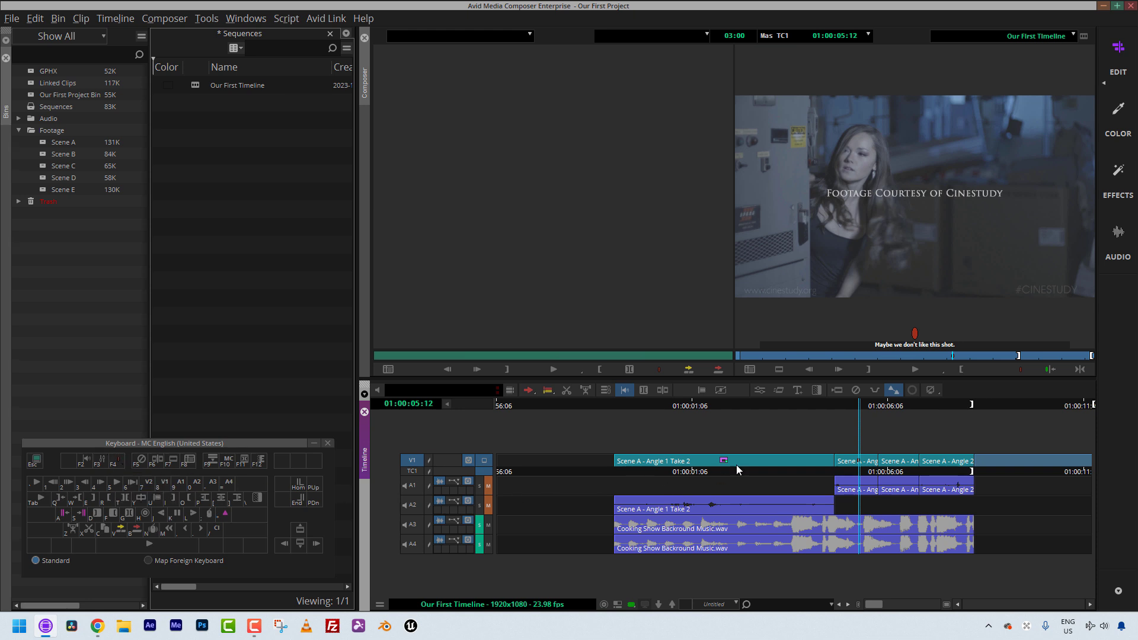
# Step: Open the V1 marker's settings and change its color to Yellow
pyautogui.doubleClick(914, 333)
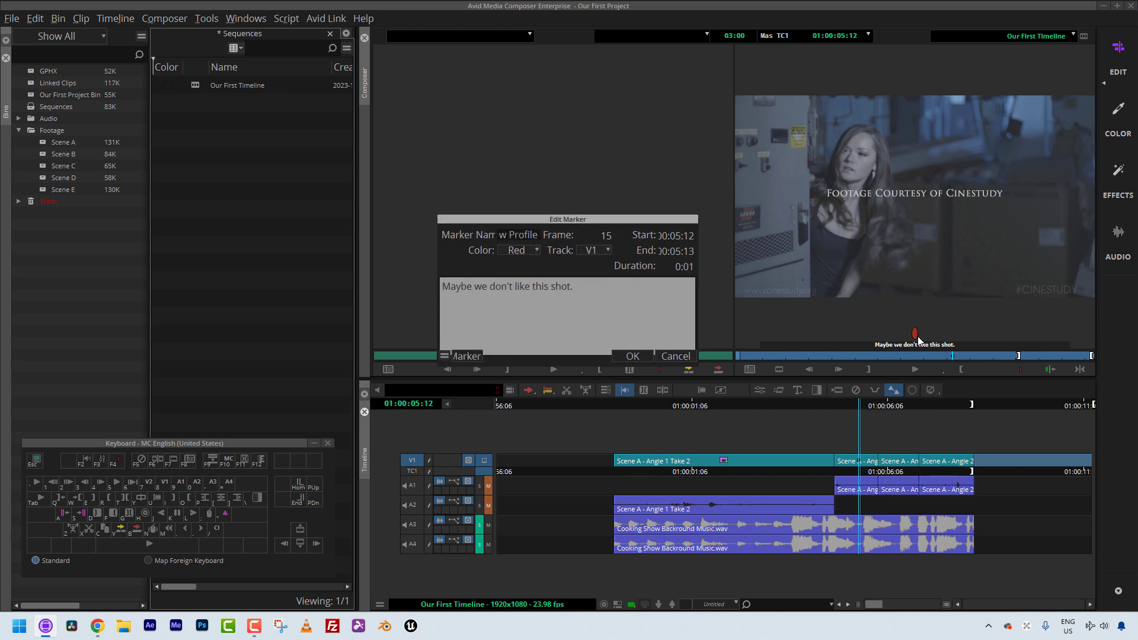
pyautogui.click(513, 251)
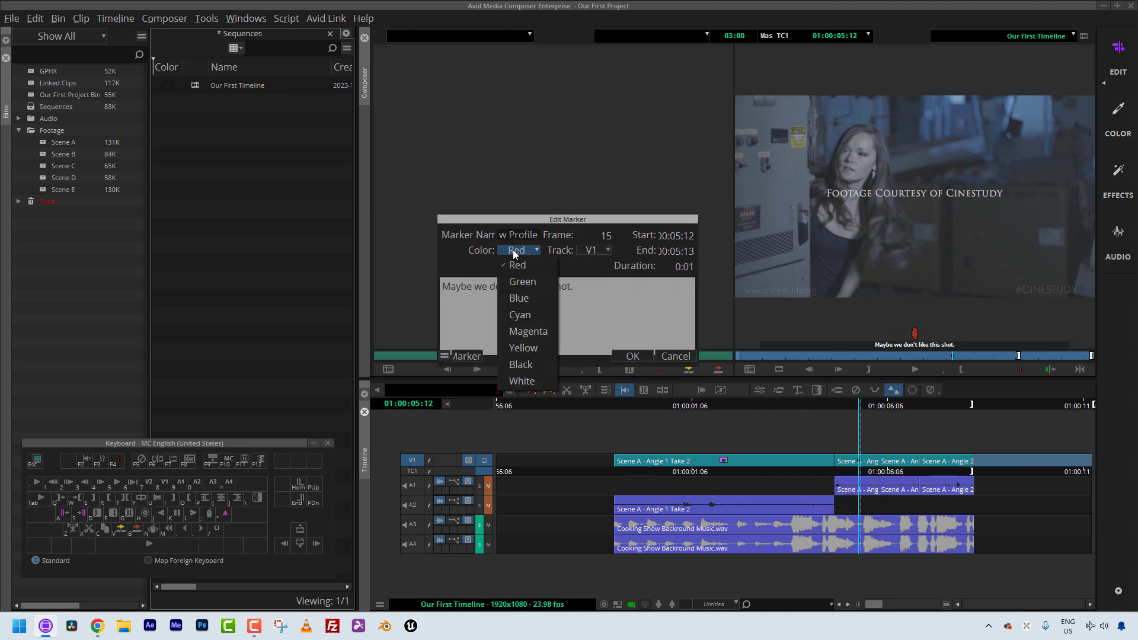
pyautogui.click(517, 281)
pyautogui.click(520, 250)
pyautogui.click(528, 333)
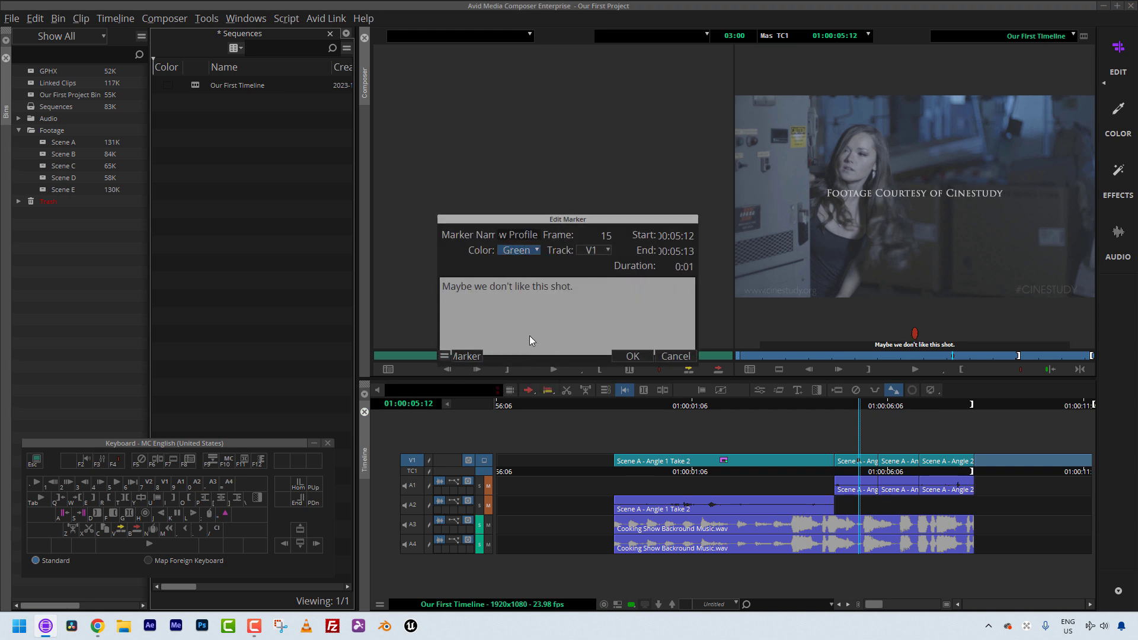
pyautogui.click(513, 249)
pyautogui.click(526, 348)
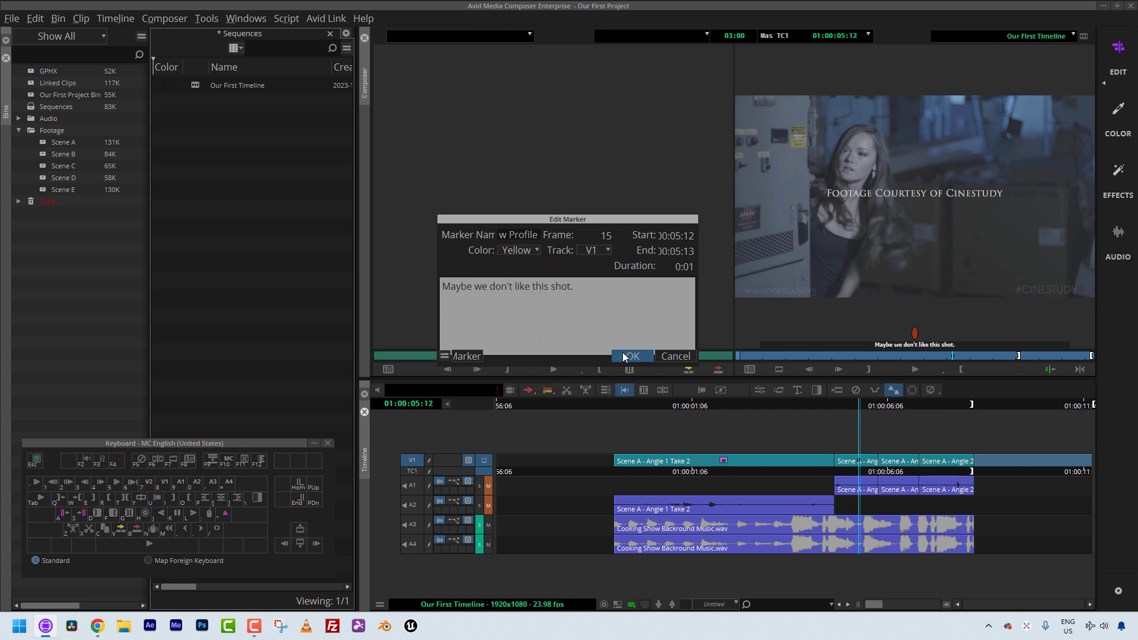
pyautogui.click(624, 354)
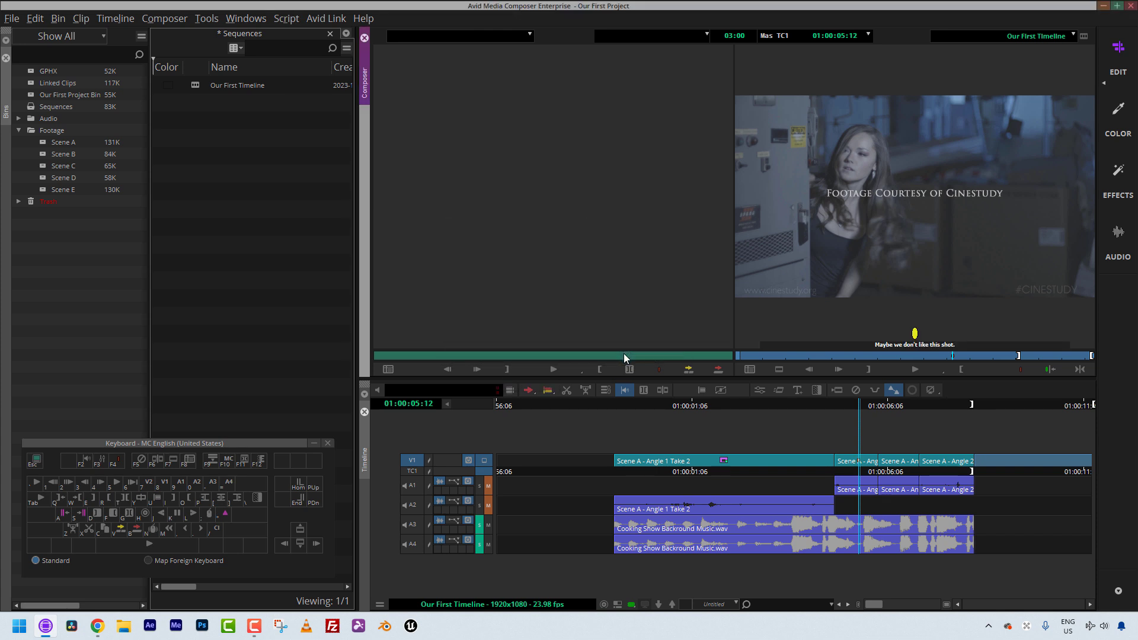
# Step: Open the Command Palette, browse its Other and More tabs, switch to Button to Button Reassignment, and close it
pyautogui.hotkey('ctrl', '3')
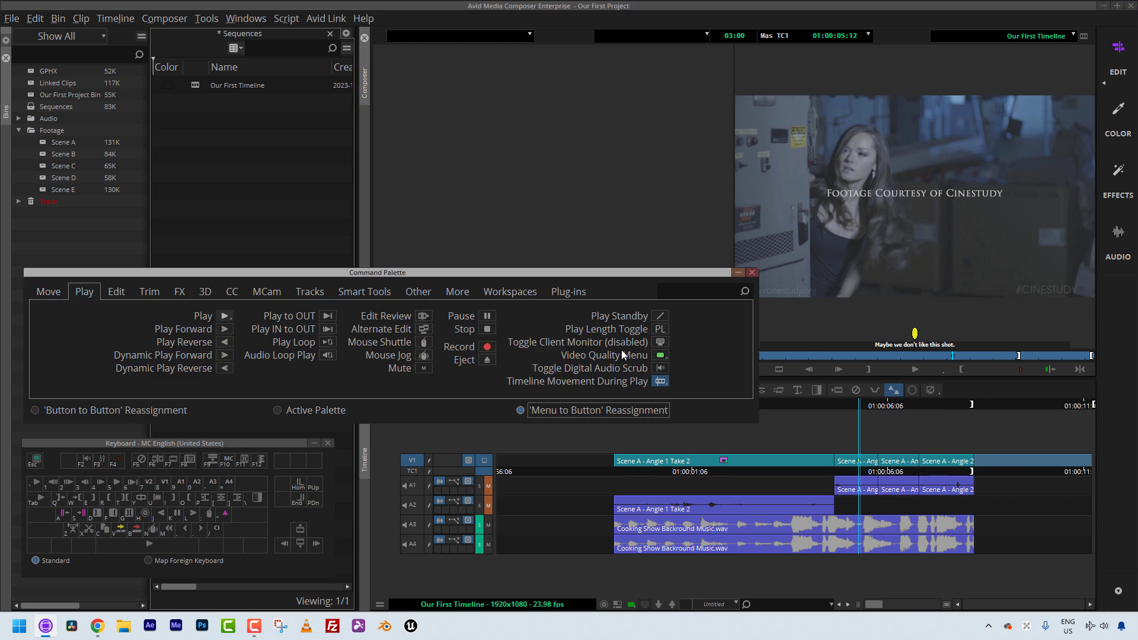
pyautogui.click(422, 296)
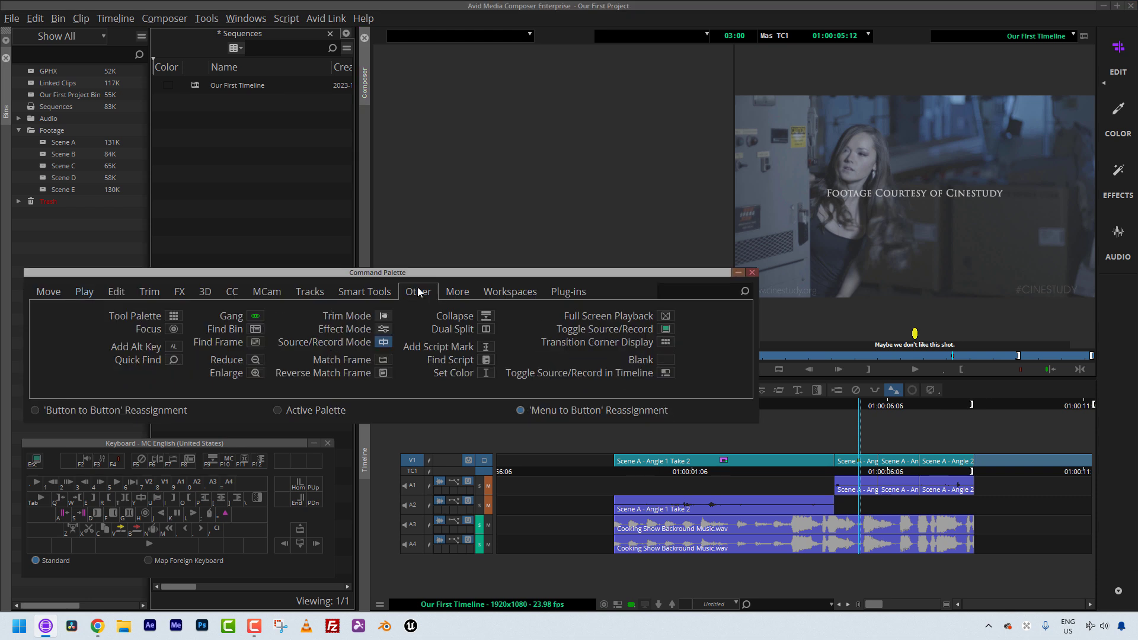
pyautogui.click(460, 291)
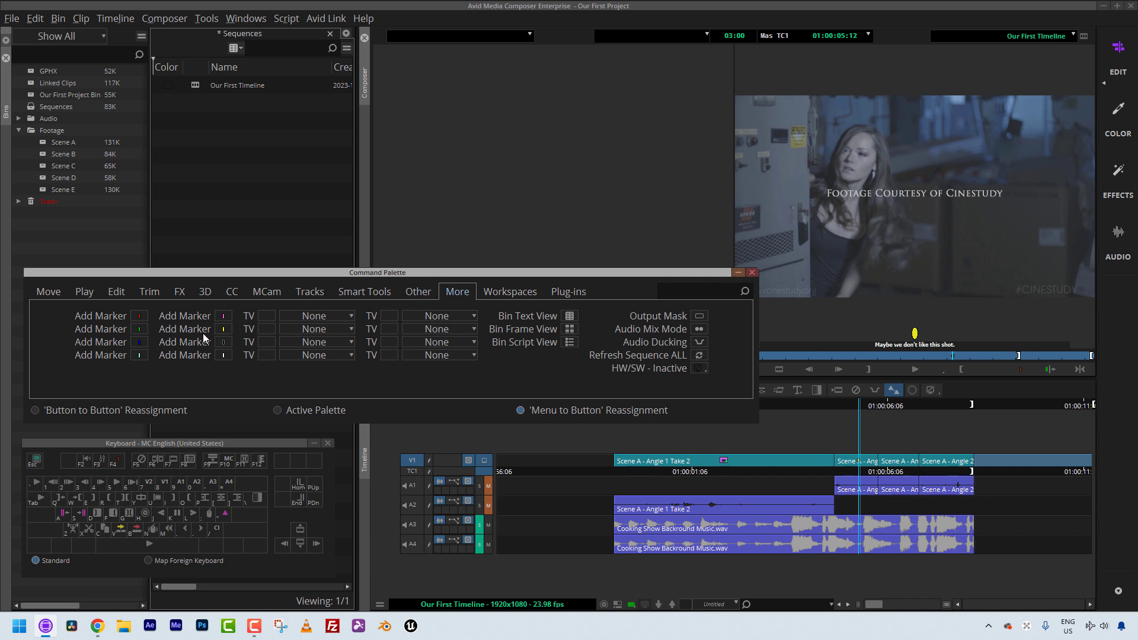
pyautogui.click(121, 410)
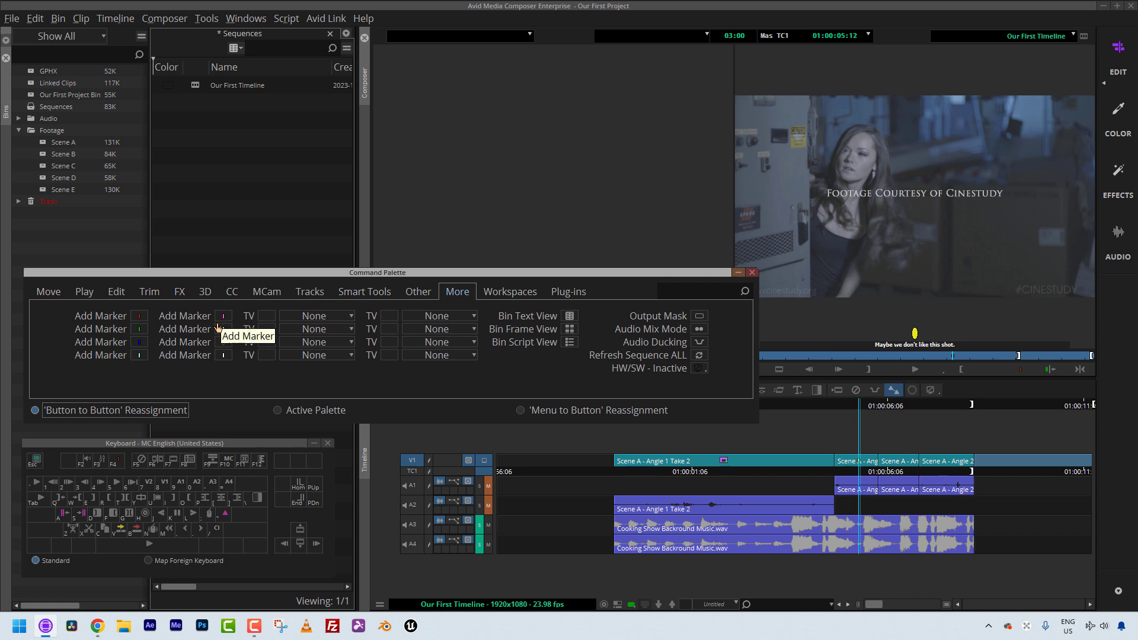
pyautogui.click(750, 273)
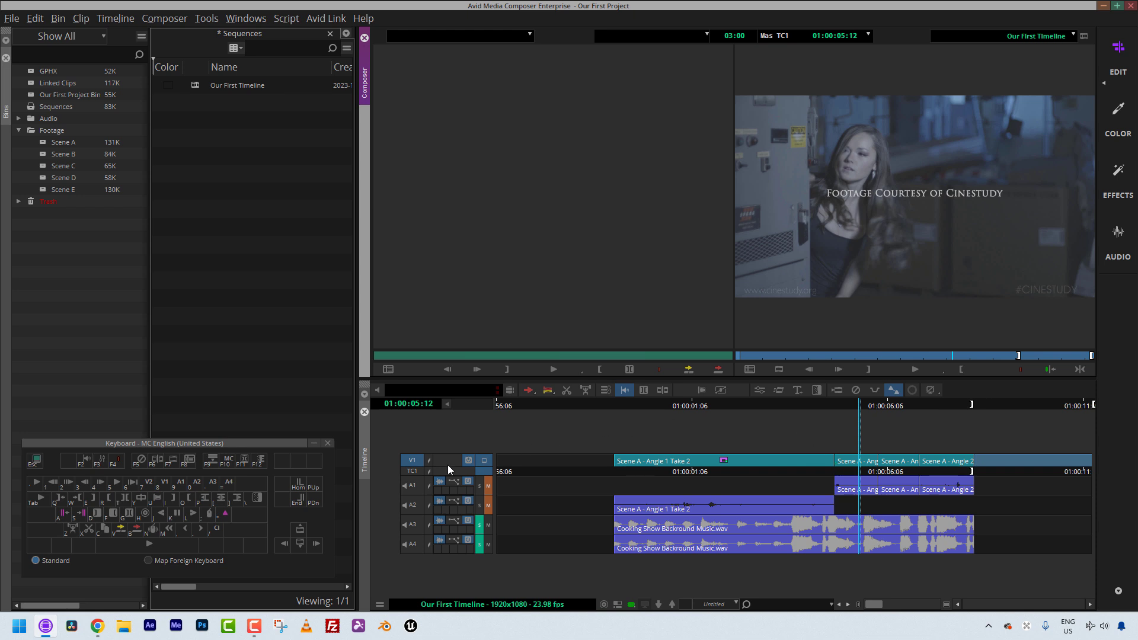
# Step: Scrub the position indicator along the first V1 clip past the marker
pyautogui.moveTo(735, 472)
pyautogui.mouseDown()
pyautogui.moveTo(687, 487)
pyautogui.moveTo(728, 485)
pyautogui.mouseUp()
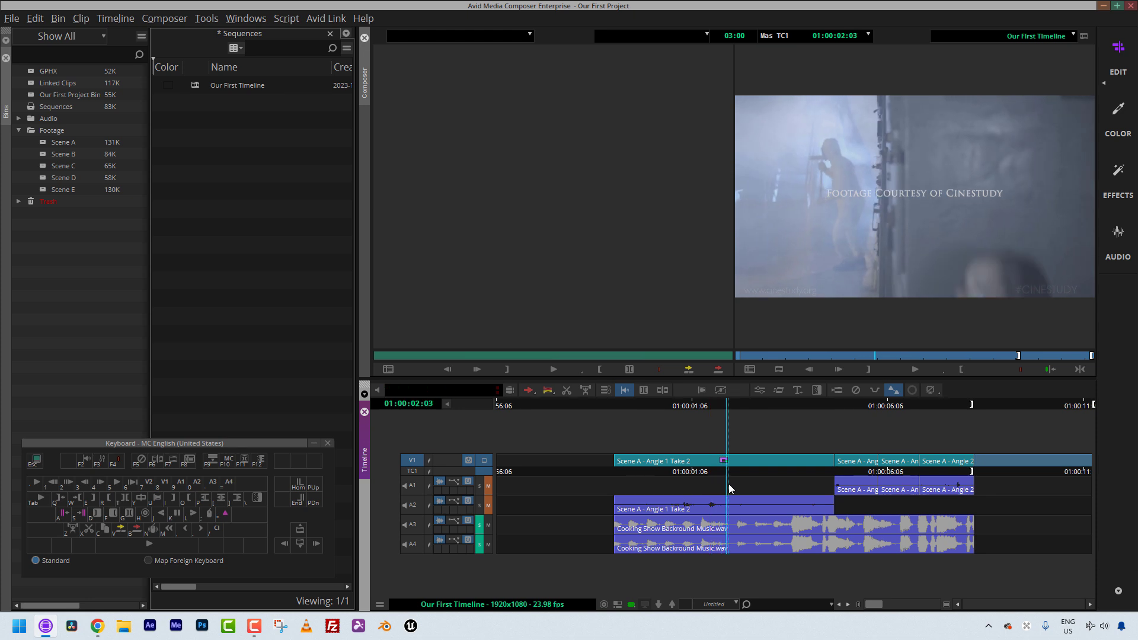
pyautogui.press('F2')
pyautogui.moveTo(731, 485); pyautogui.dragTo(773, 454)
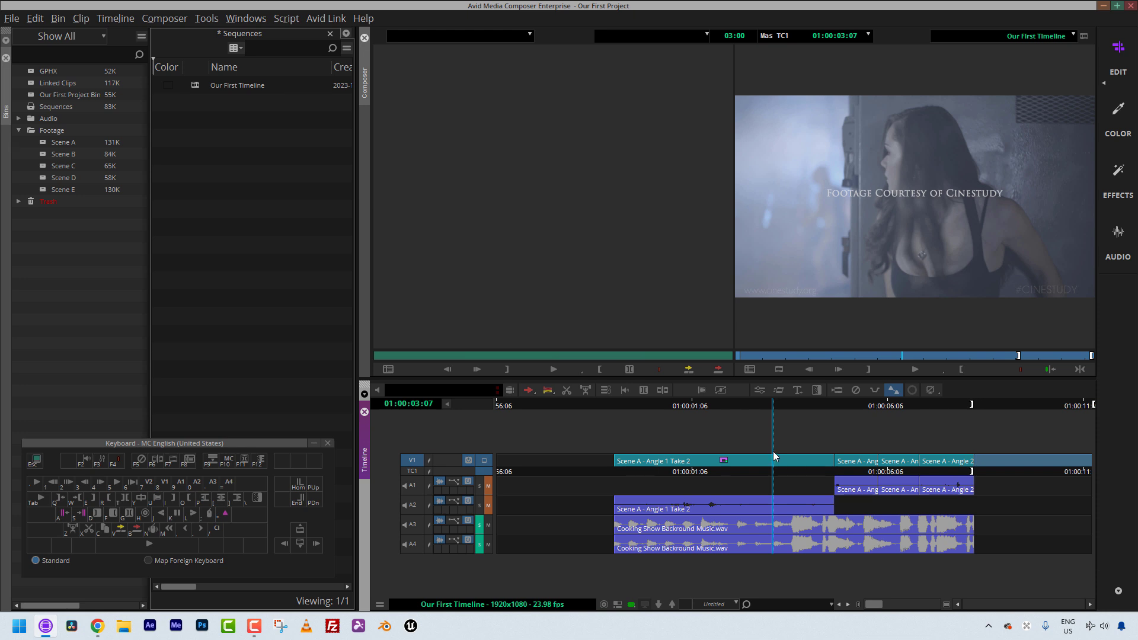
pyautogui.click(732, 469)
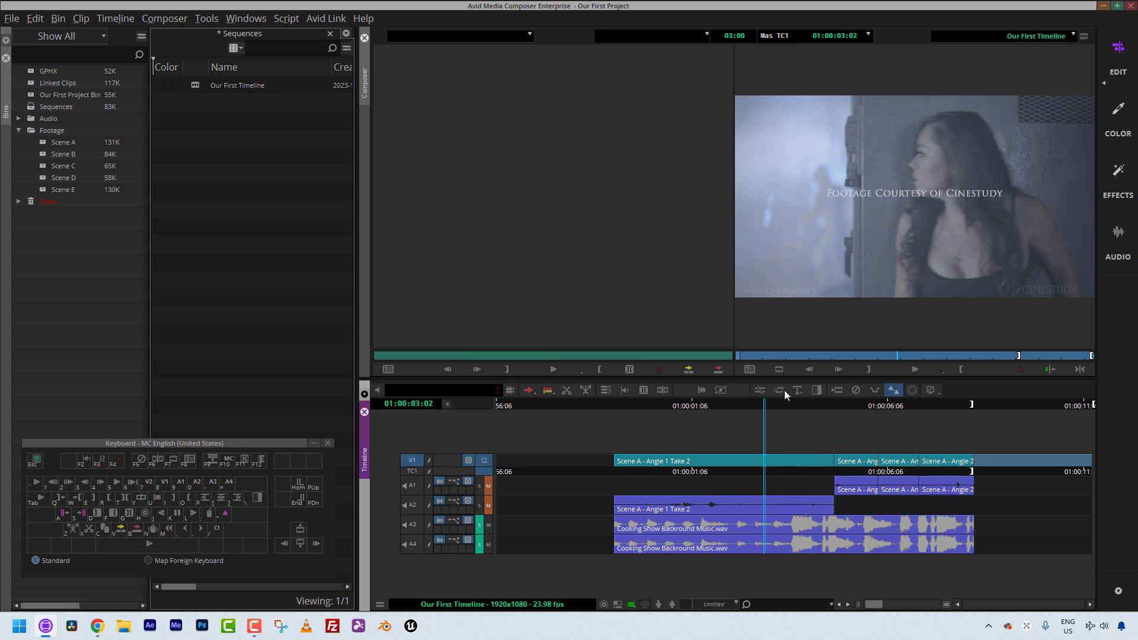
pyautogui.moveTo(809, 449); pyautogui.dragTo(822, 462)
pyautogui.click(833, 463)
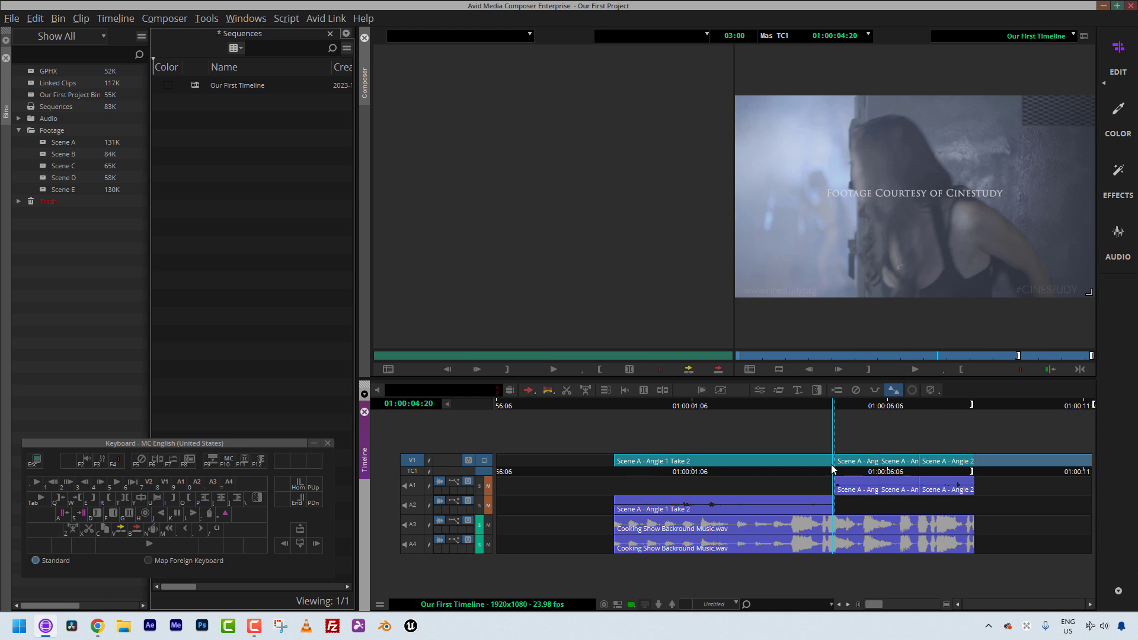
pyautogui.press('\\')
pyautogui.click(509, 383)
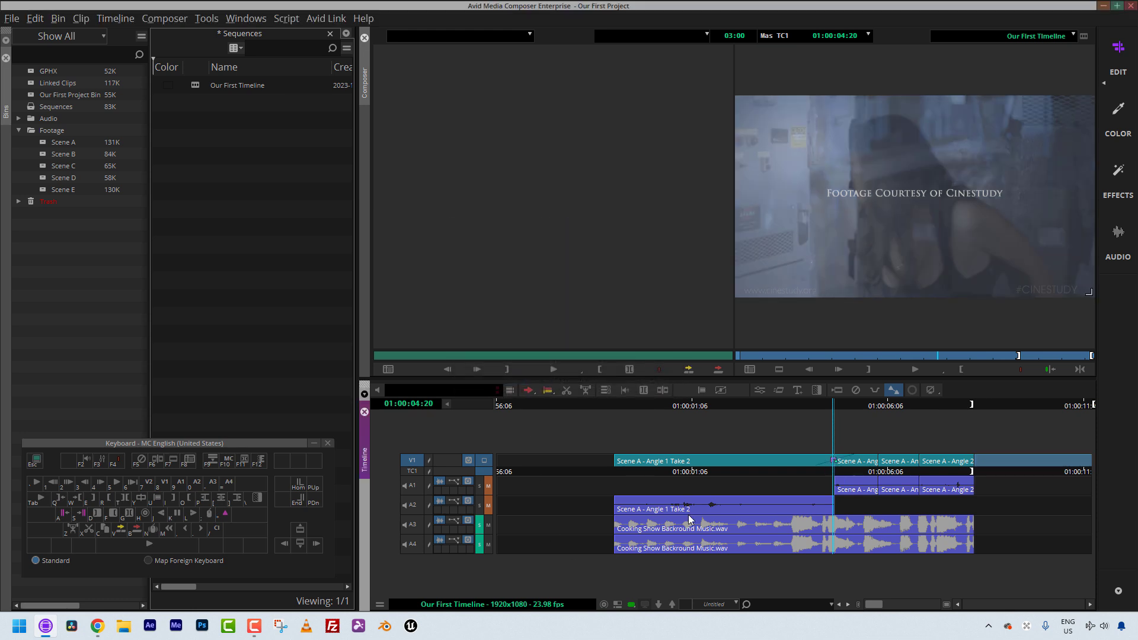
pyautogui.moveTo(727, 469); pyautogui.dragTo(833, 467)
pyautogui.hotkey('ctrl', 'z')
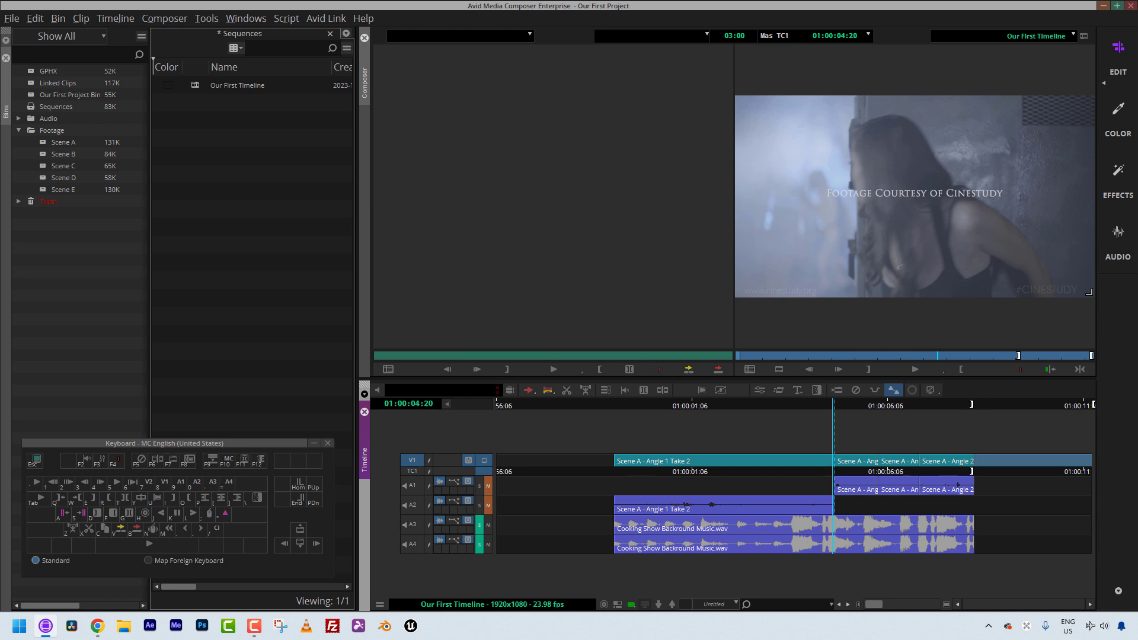
# Step: Open the Command Palette to view its FX commands, then close it
pyautogui.hotkey('ctrl', '3')
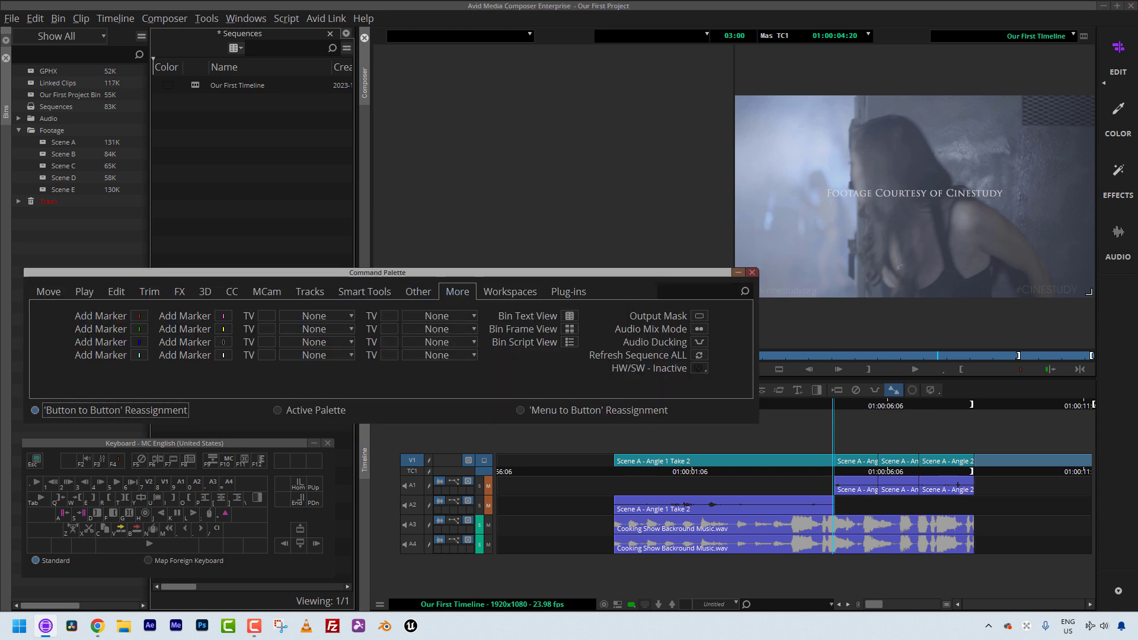
pyautogui.click(180, 291)
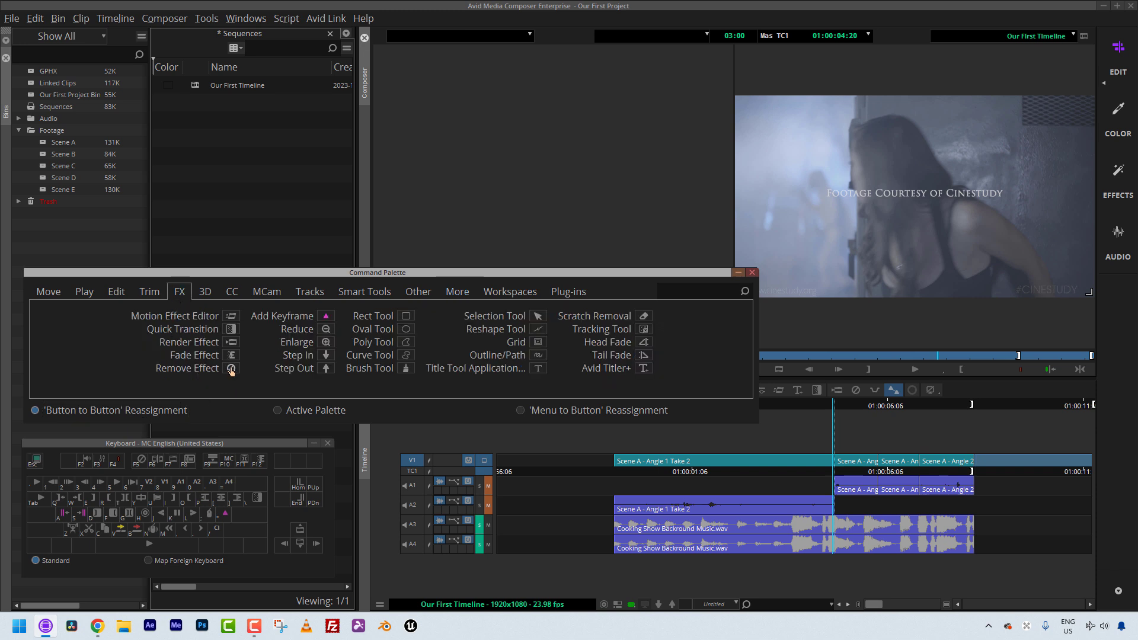
pyautogui.click(752, 273)
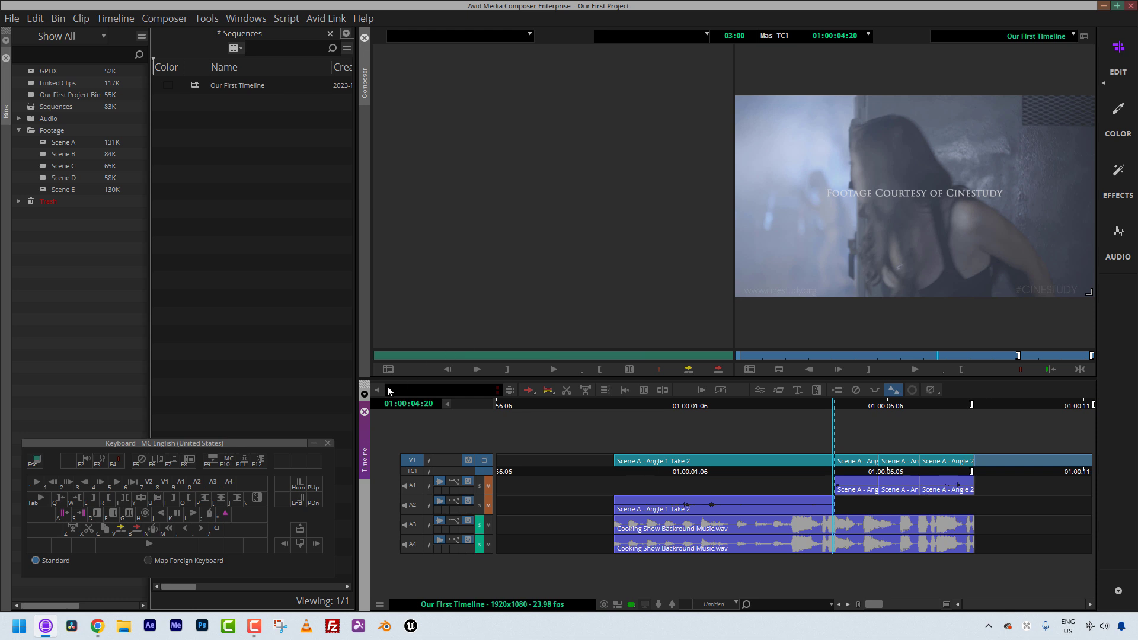
# Step: Play the sequence from the start of the first V1 clip, adding an edit on V1 during playback
pyautogui.moveTo(677, 488); pyautogui.dragTo(630, 462)
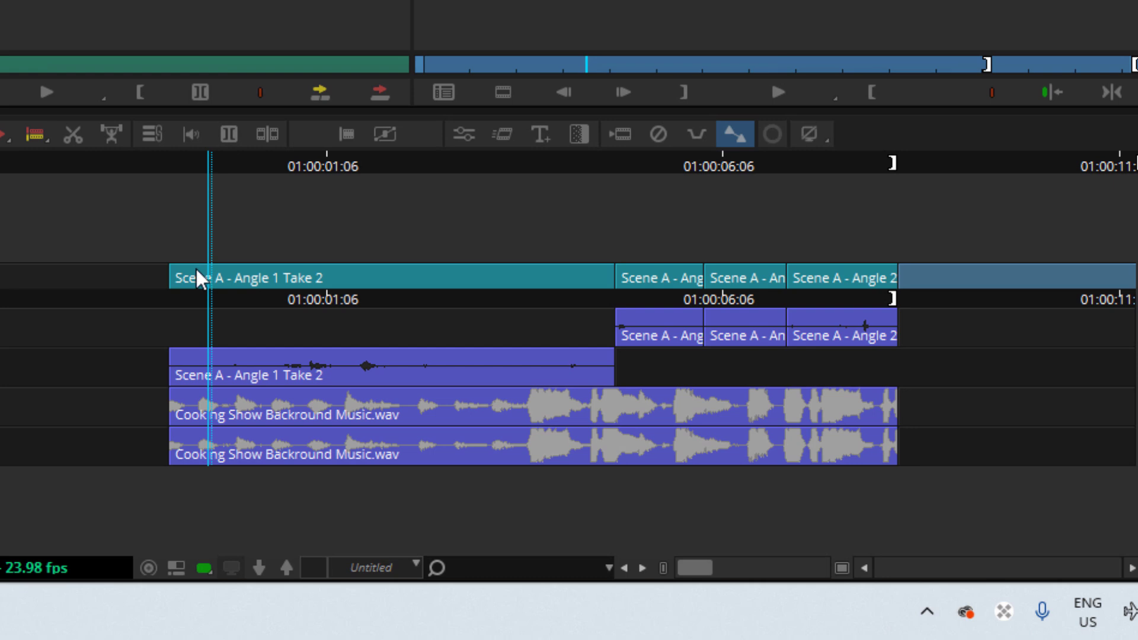
pyautogui.moveTo(194, 269); pyautogui.dragTo(155, 289)
pyautogui.press('space')
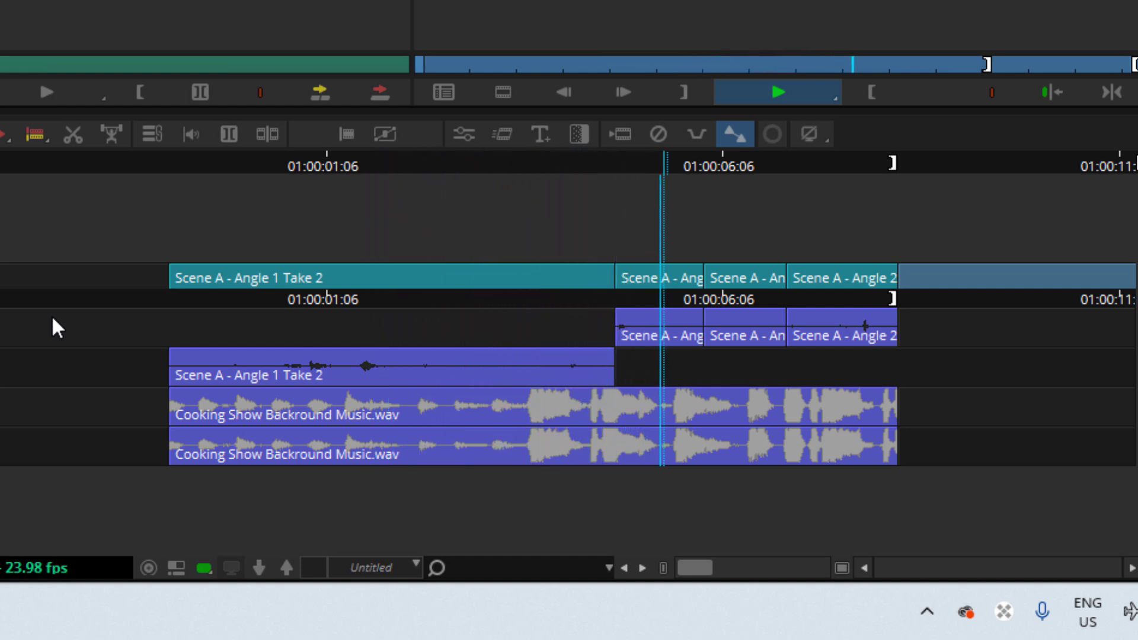
pyautogui.press('space')
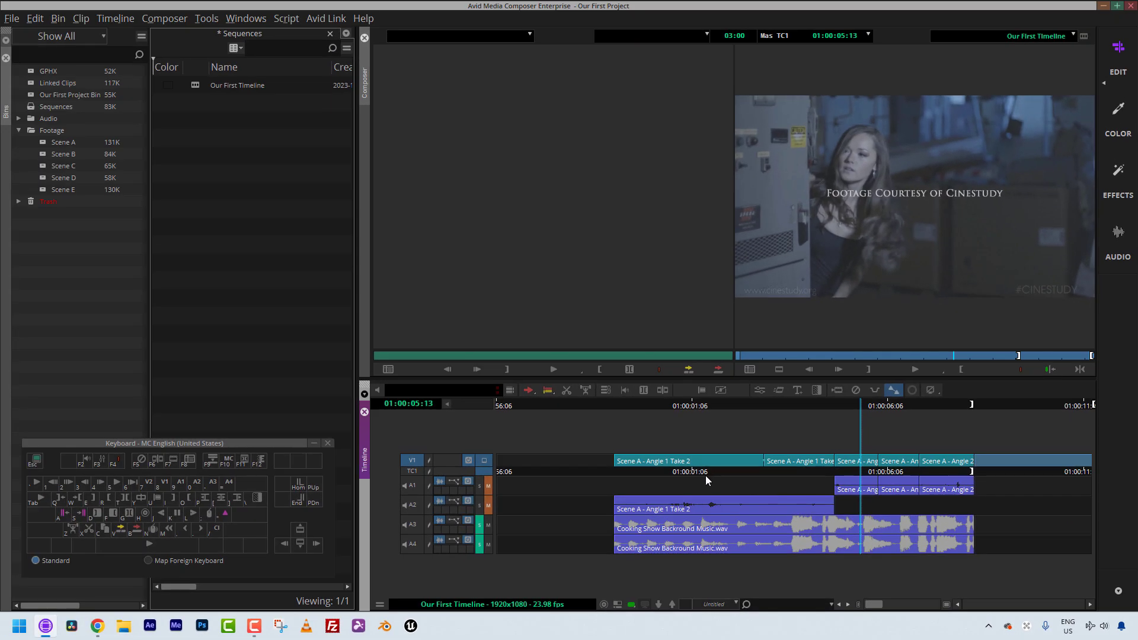
# Step: Add a new video track V2 above V1 and play the sequence back
pyautogui.click(680, 463)
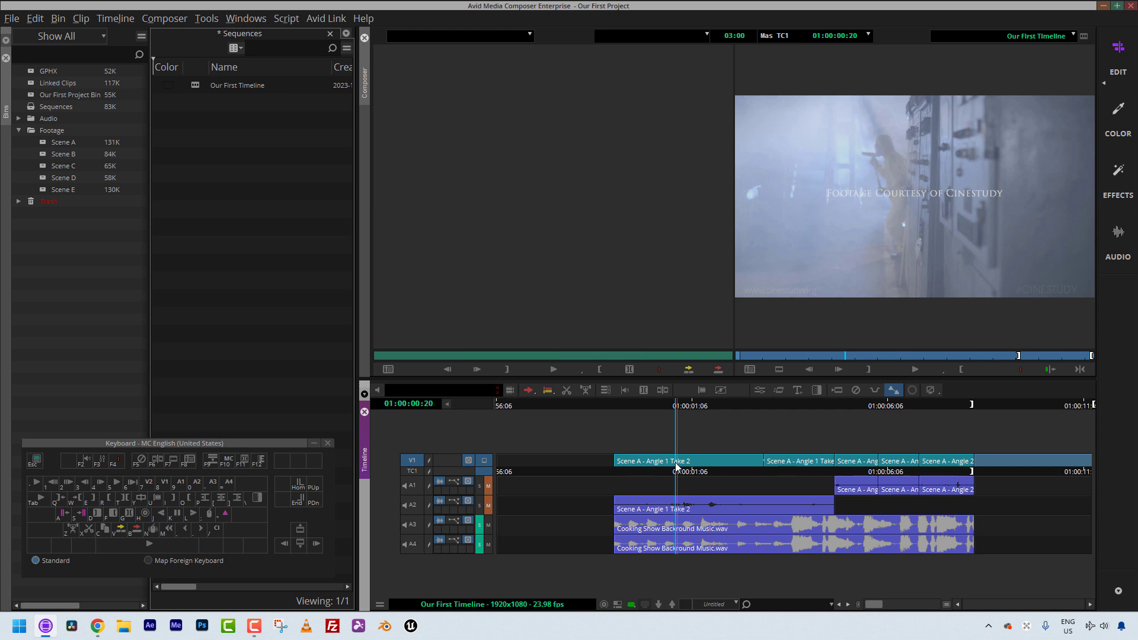
pyautogui.hotkey('ctrl', 'y')
pyautogui.click(417, 470)
pyautogui.moveTo(623, 467); pyautogui.dragTo(616, 467)
pyautogui.press('space')
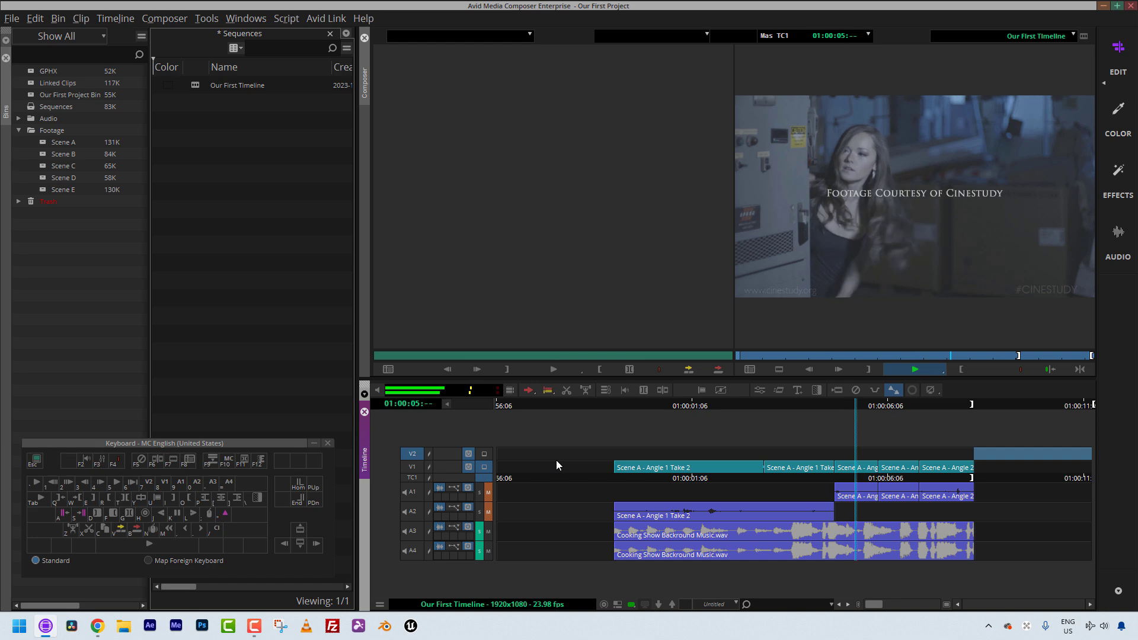
pyautogui.press('space')
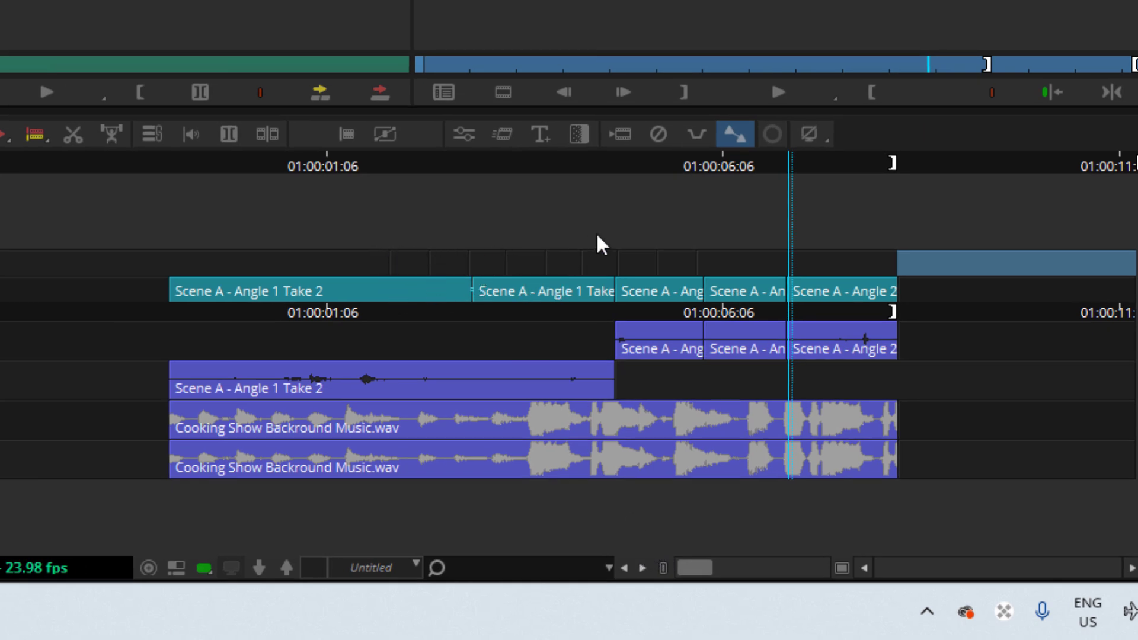
# Step: Jump to an edit point on V1 and review the Edit commands in the Command Palette
pyautogui.click(812, 285)
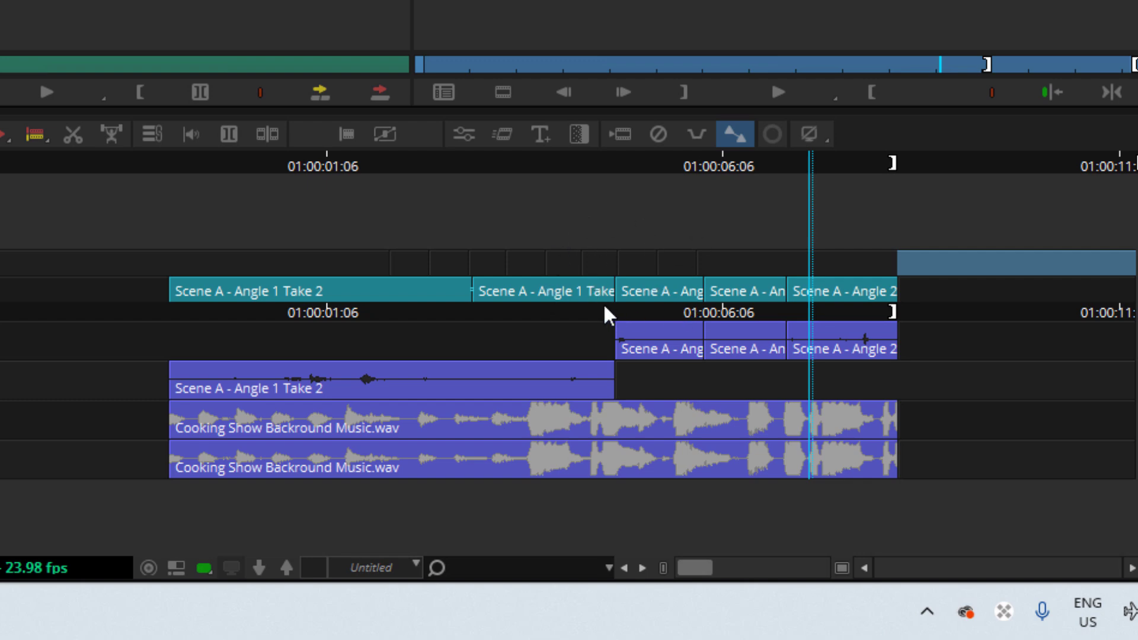
pyautogui.press('a')
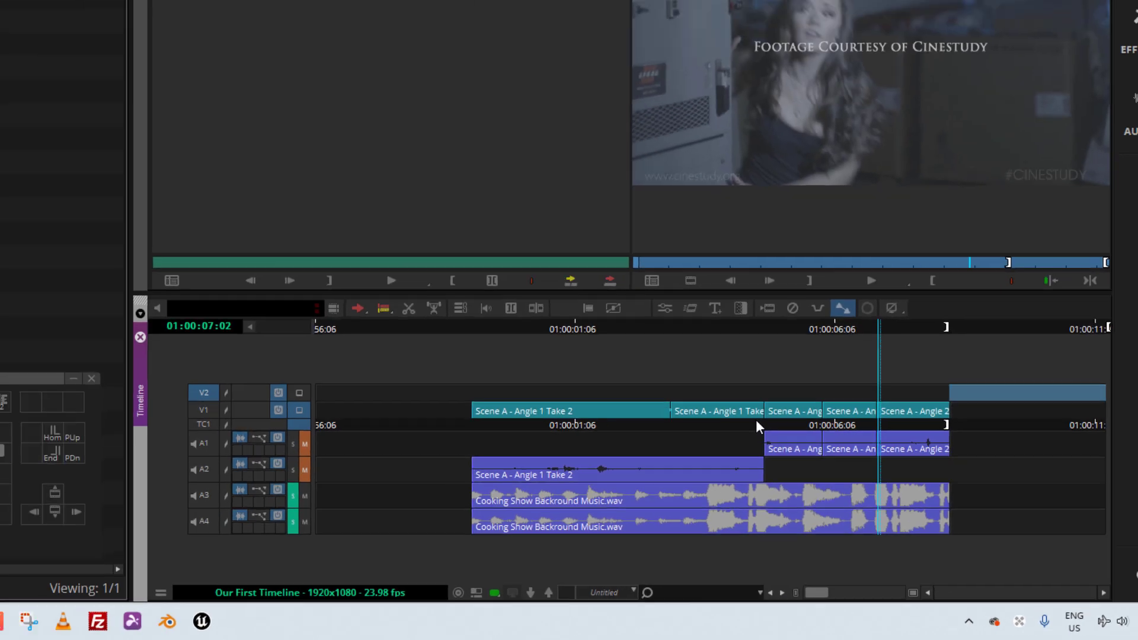
pyautogui.hotkey('ctrl', '3')
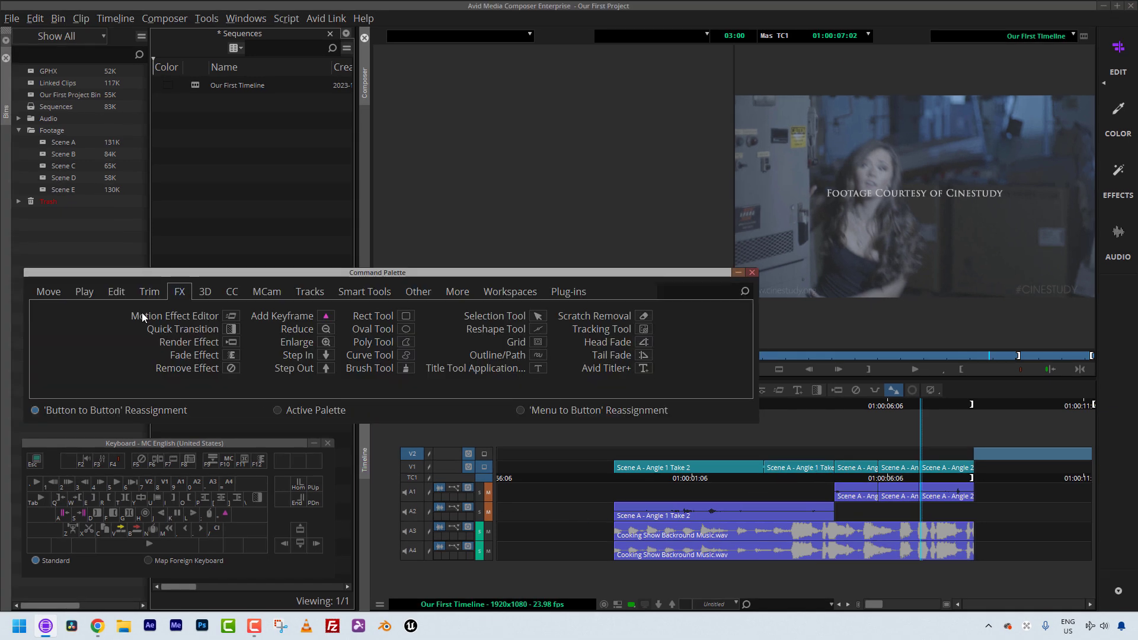
pyautogui.click(121, 289)
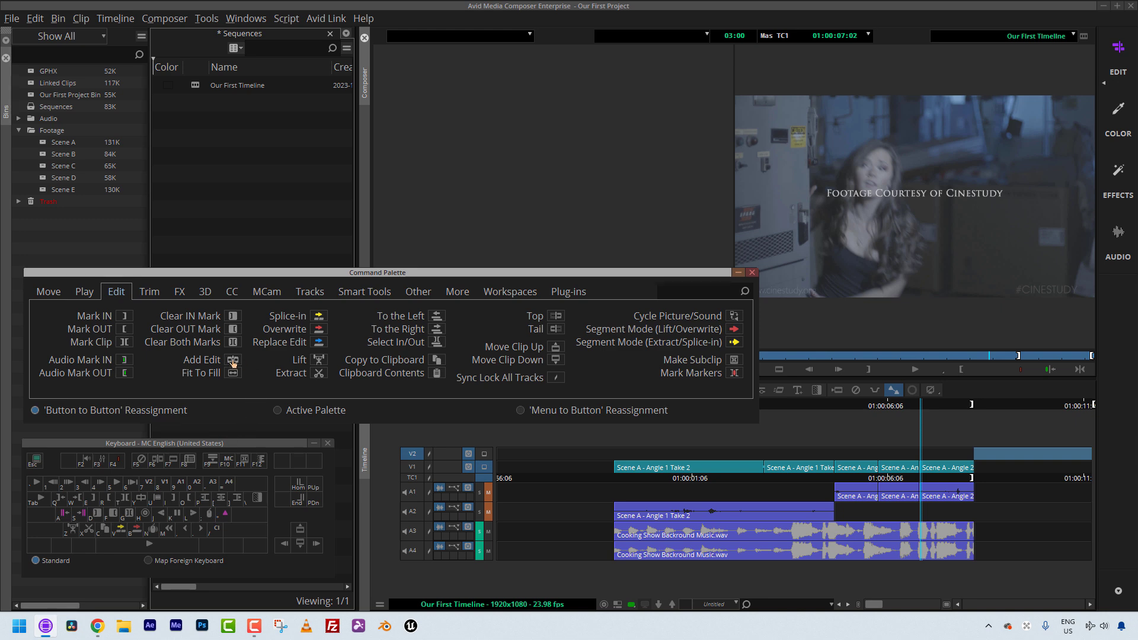
pyautogui.click(753, 272)
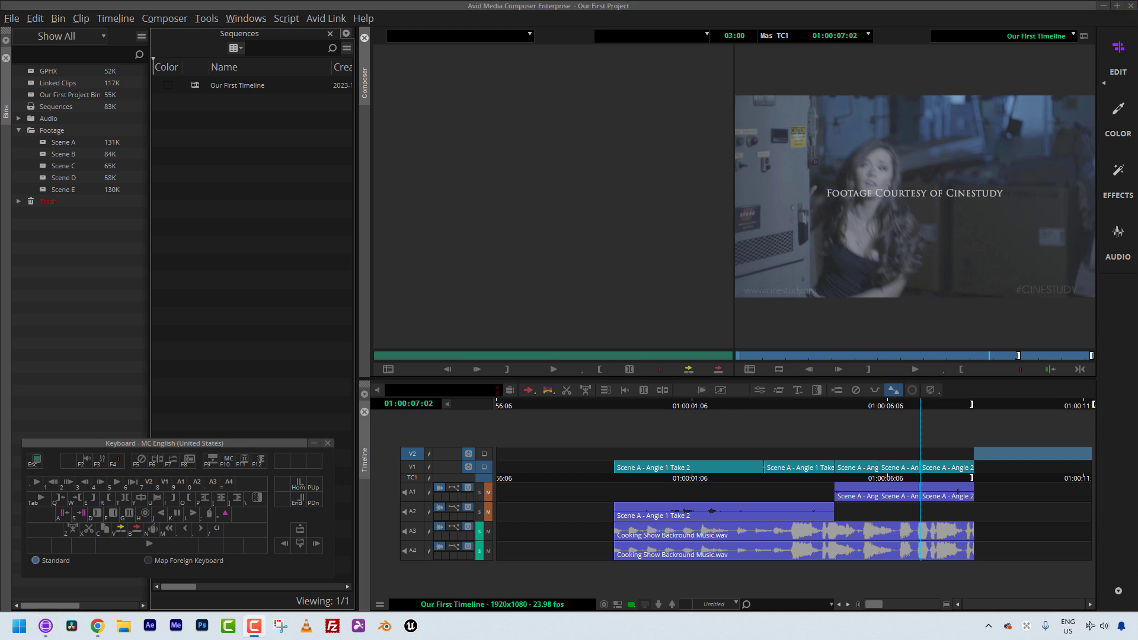
# Step: Park the position indicator at several points around the V1 cuts and play the sequence
pyautogui.click(859, 491)
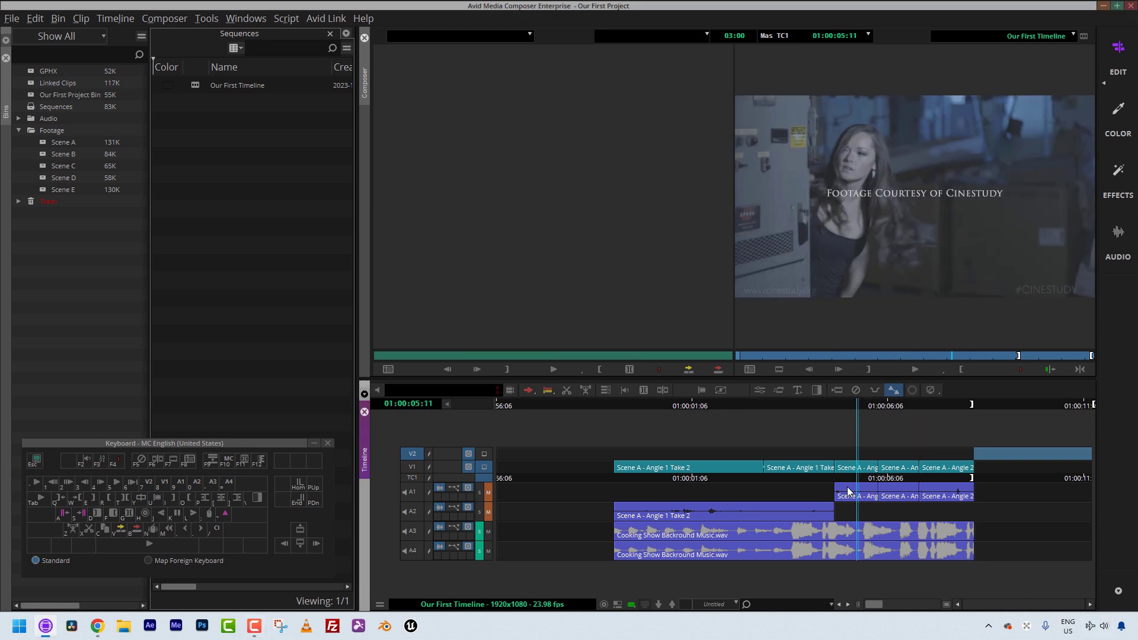
pyautogui.click(803, 492)
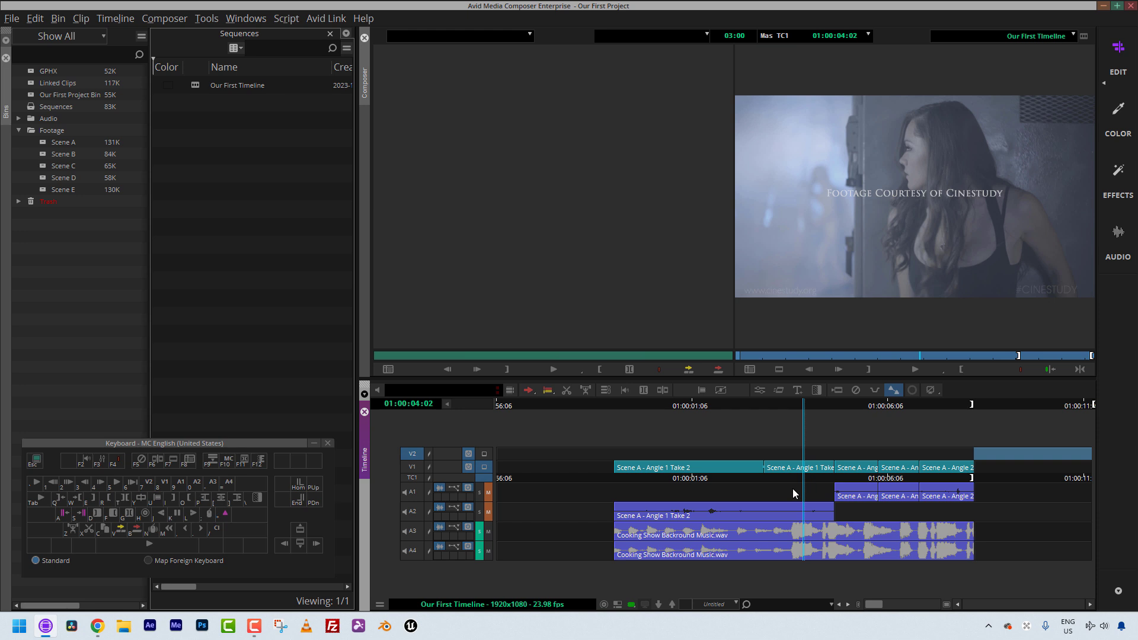
pyautogui.press('space')
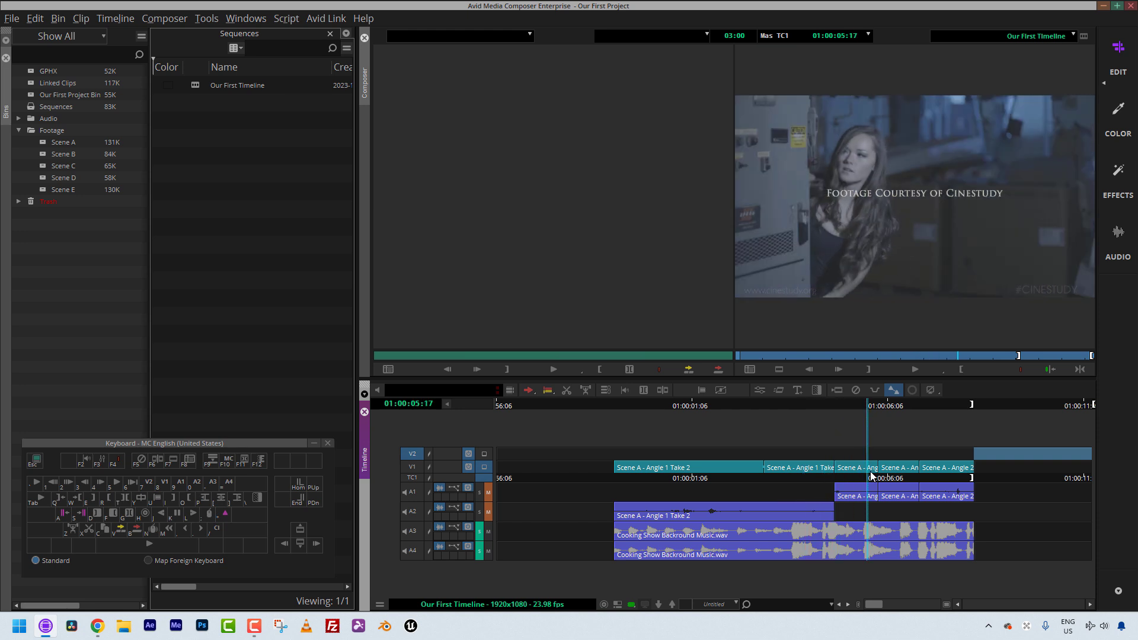
pyautogui.click(850, 482)
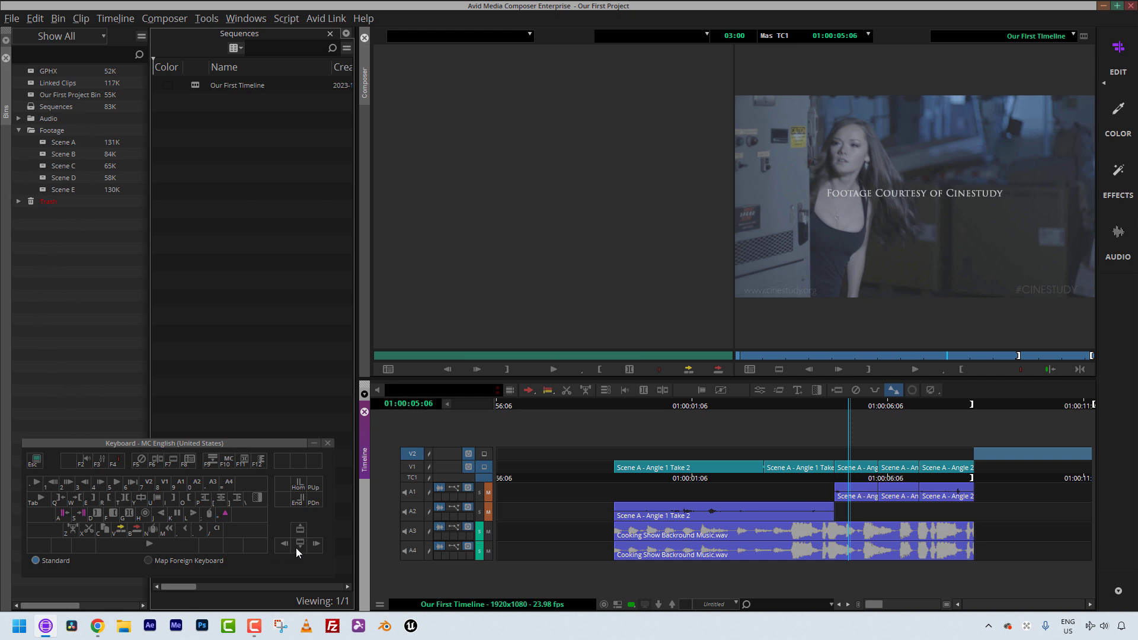
pyautogui.click(854, 478)
pyautogui.moveTo(852, 476); pyautogui.dragTo(854, 476)
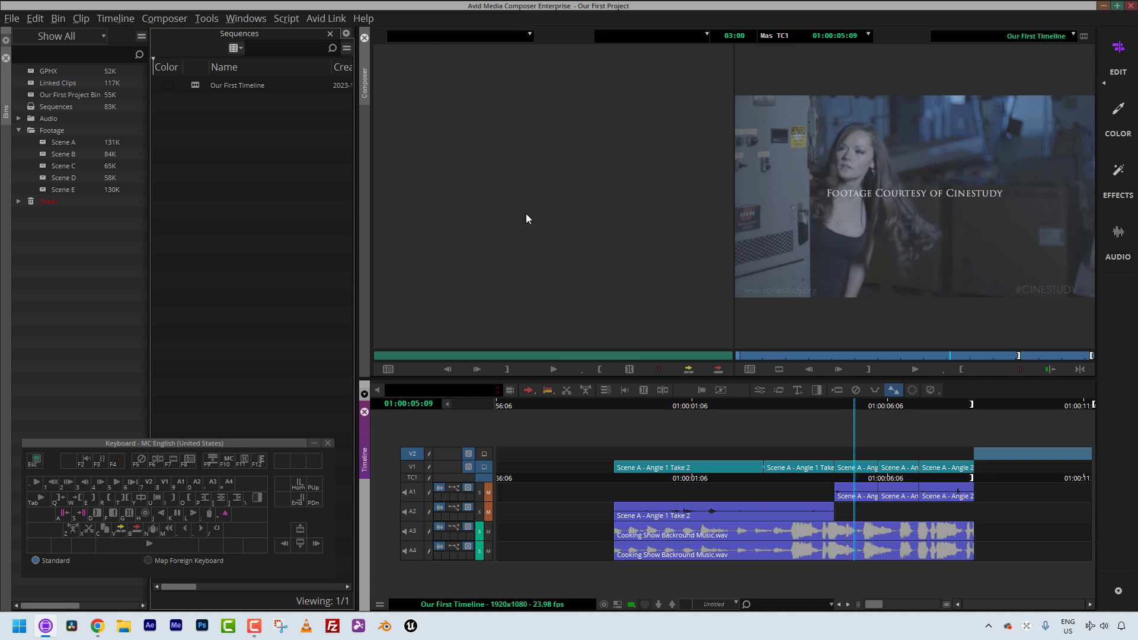
# Step: Match-frame the V1 clip under the position indicator into the source monitor and scrub through the source clip
pyautogui.press('n')
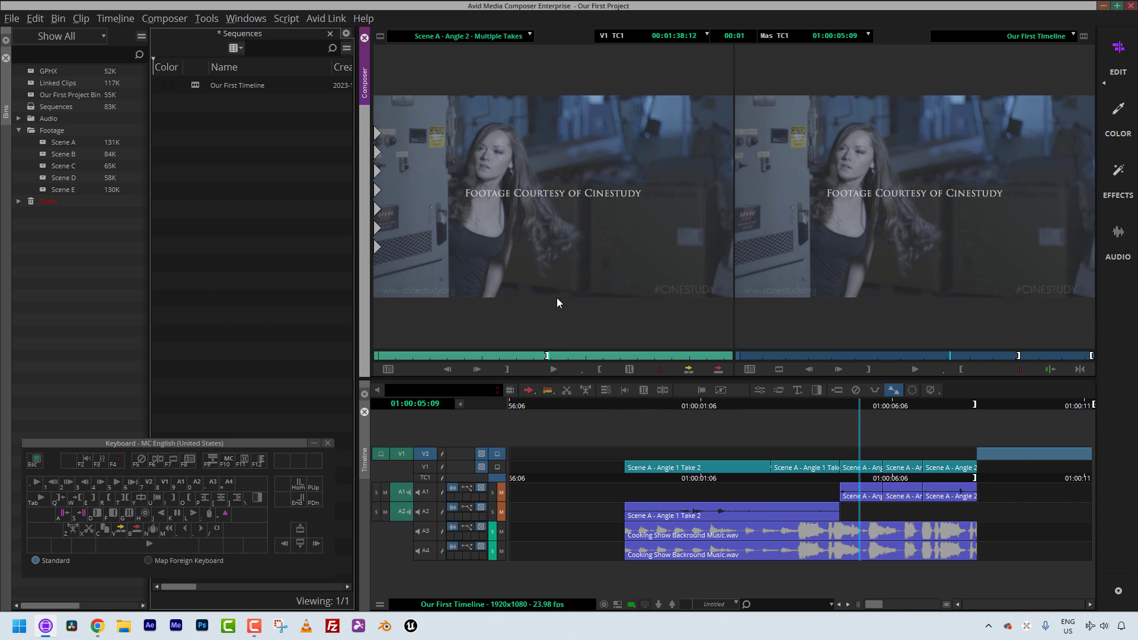
pyautogui.click(578, 356)
pyautogui.moveTo(606, 353); pyautogui.dragTo(482, 344)
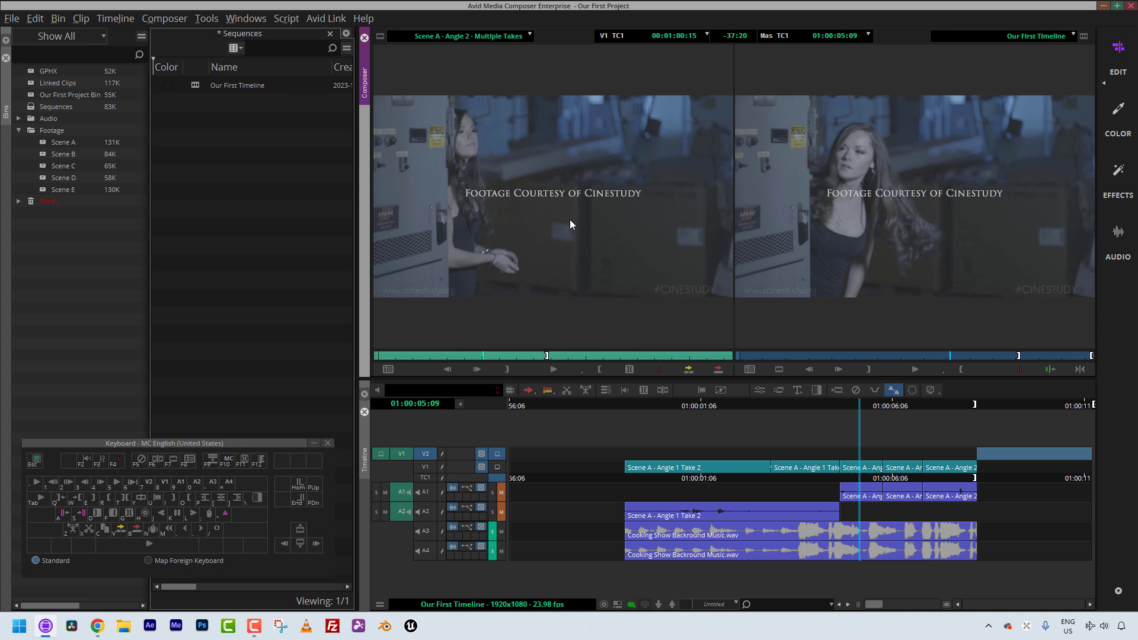
# Step: Locate the loaded source clip in its Scene A bin with Find Bin and reposition the bin window
pyautogui.hotkey('ctrl', 'f')
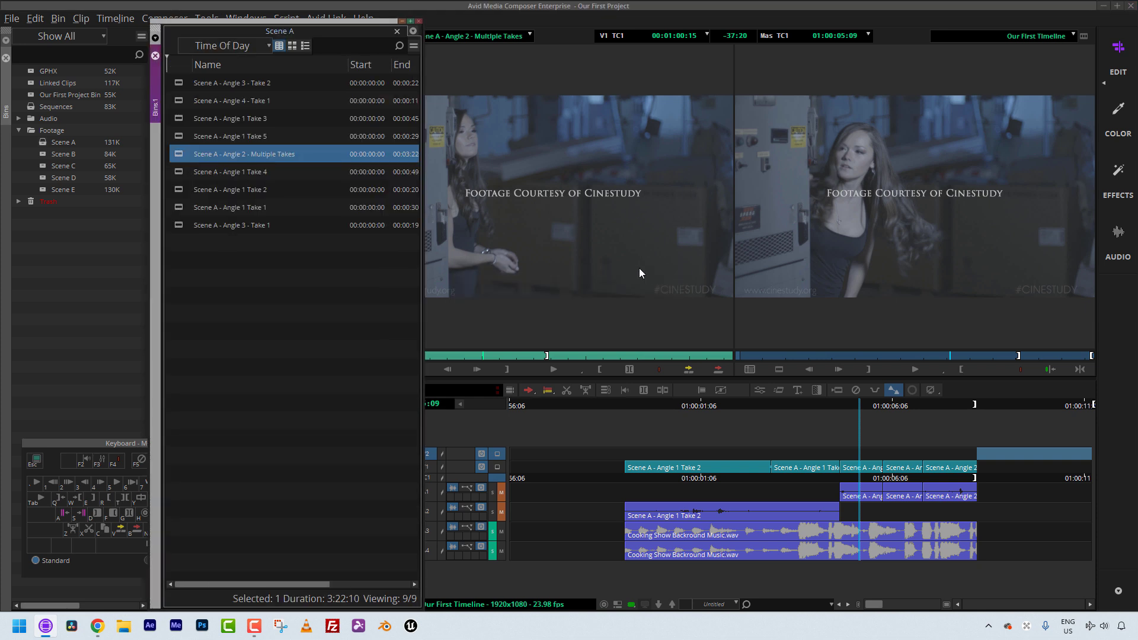
pyautogui.moveTo(290, 24); pyautogui.dragTo(209, 24)
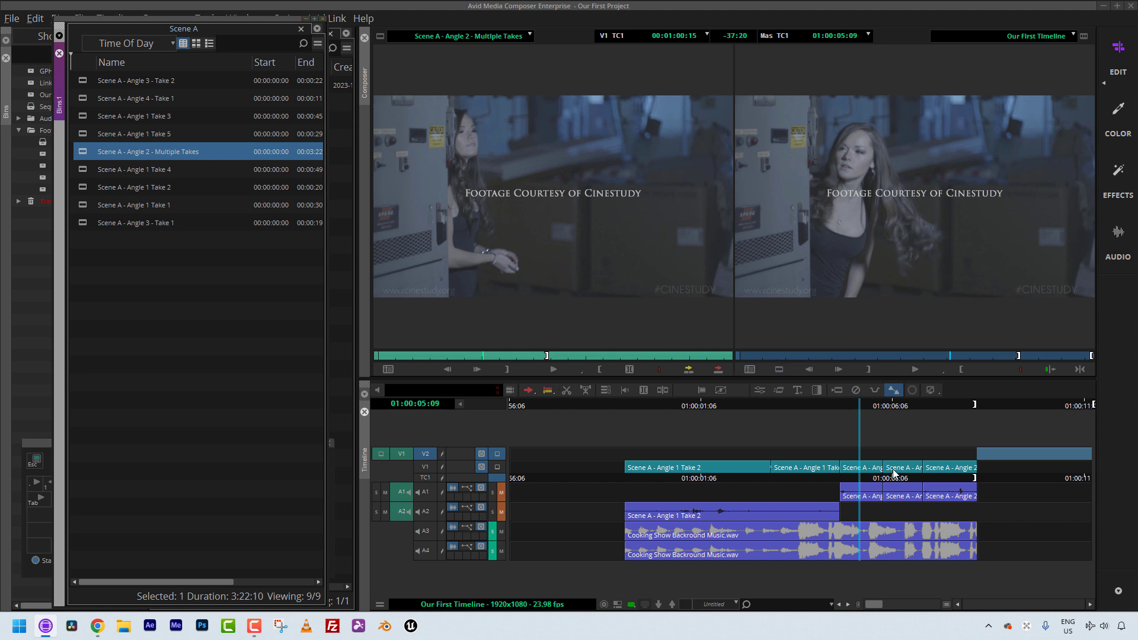
# Step: Match-frame two more V1 segments at different positions in the sequence, then close the Scene A bin
pyautogui.click(936, 474)
pyautogui.press('n')
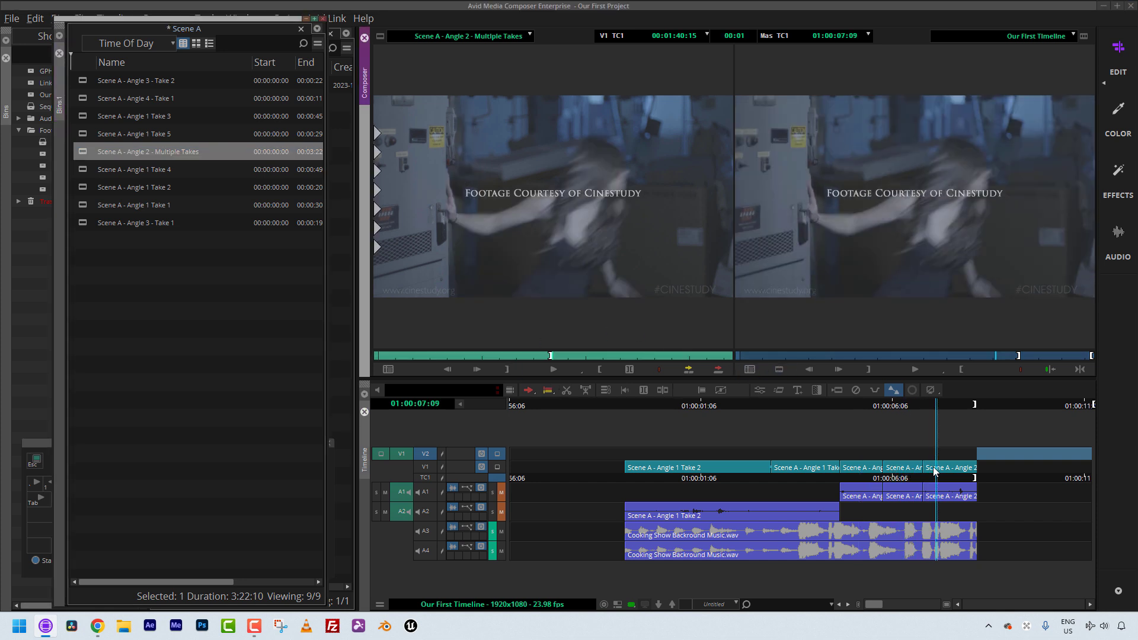
pyautogui.click(899, 476)
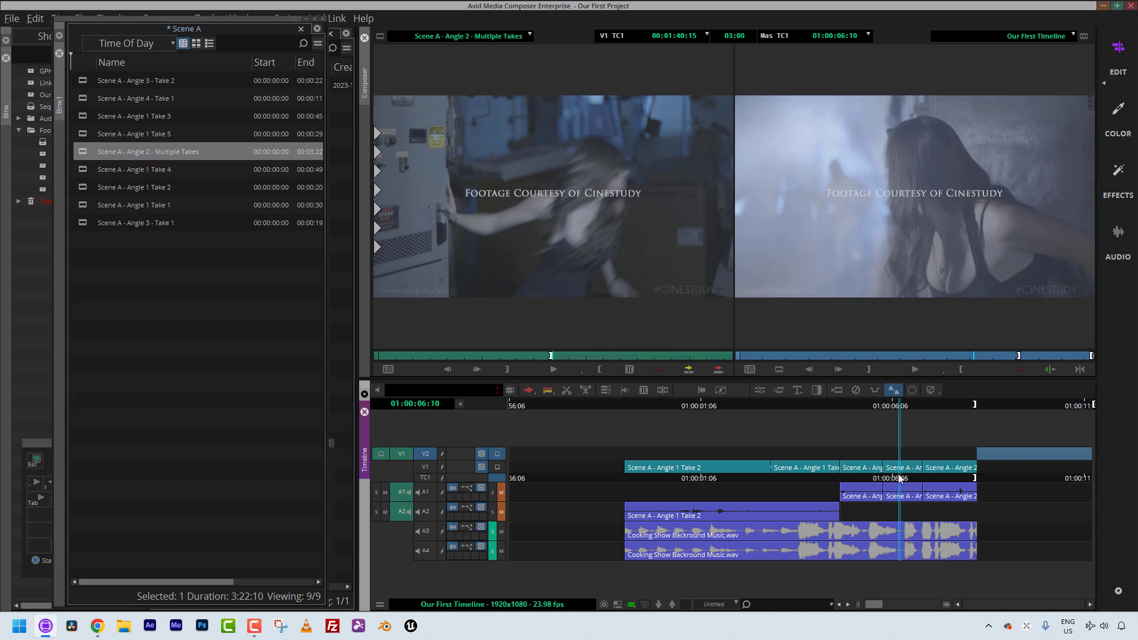
pyautogui.press('n')
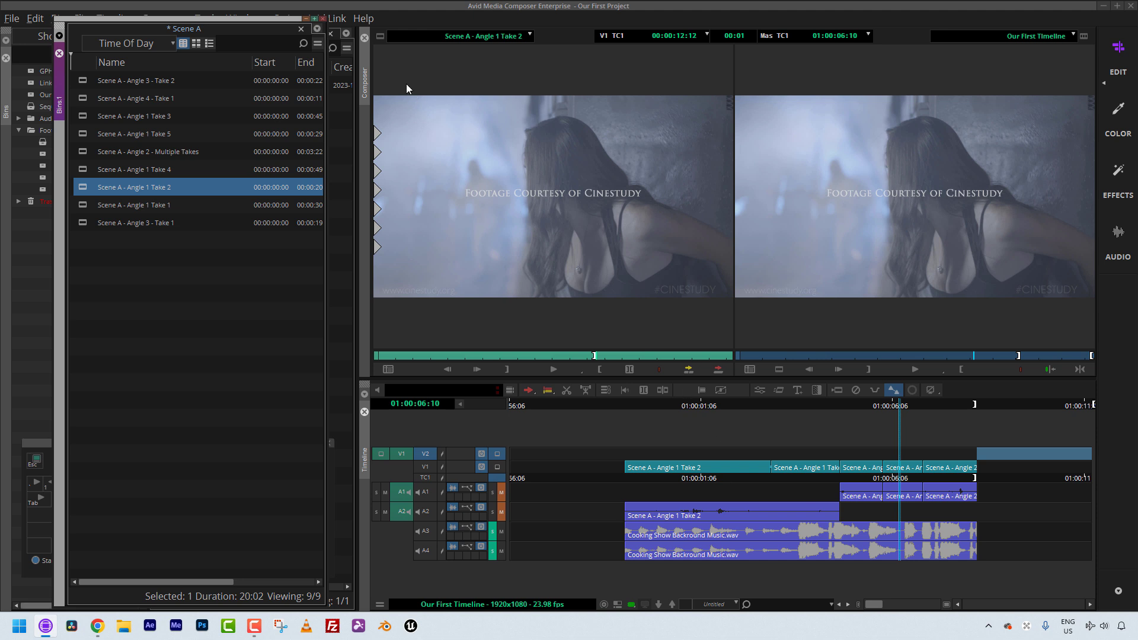
pyautogui.click(323, 18)
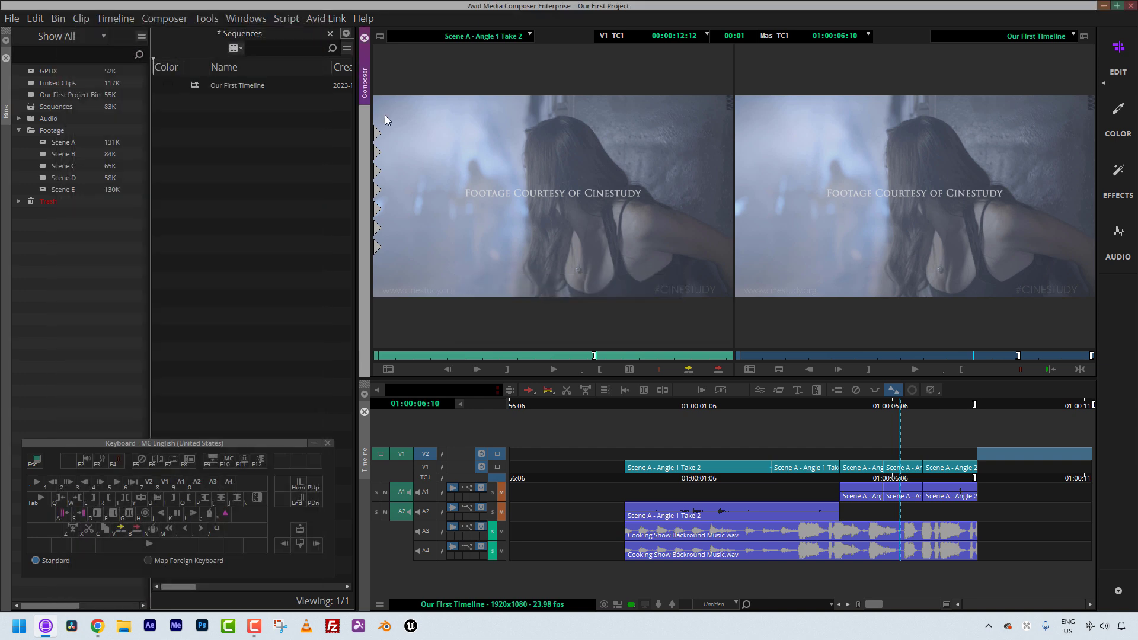
# Step: Open the Command Palette and review the commands on its Other tab, then close it
pyautogui.click(244, 443)
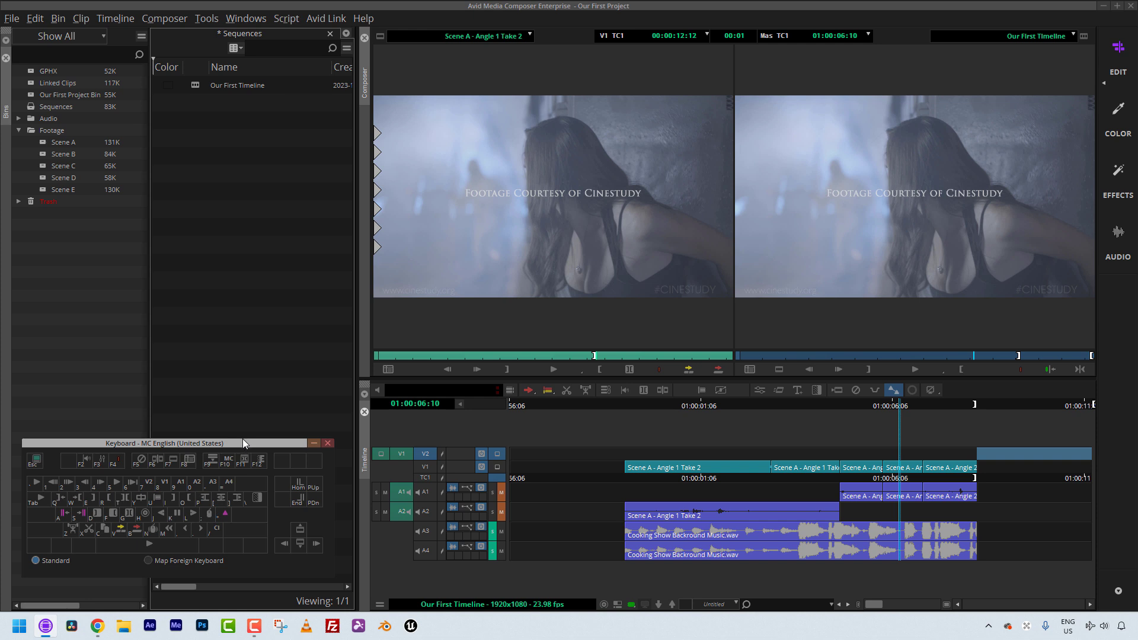
pyautogui.hotkey('ctrl', '3')
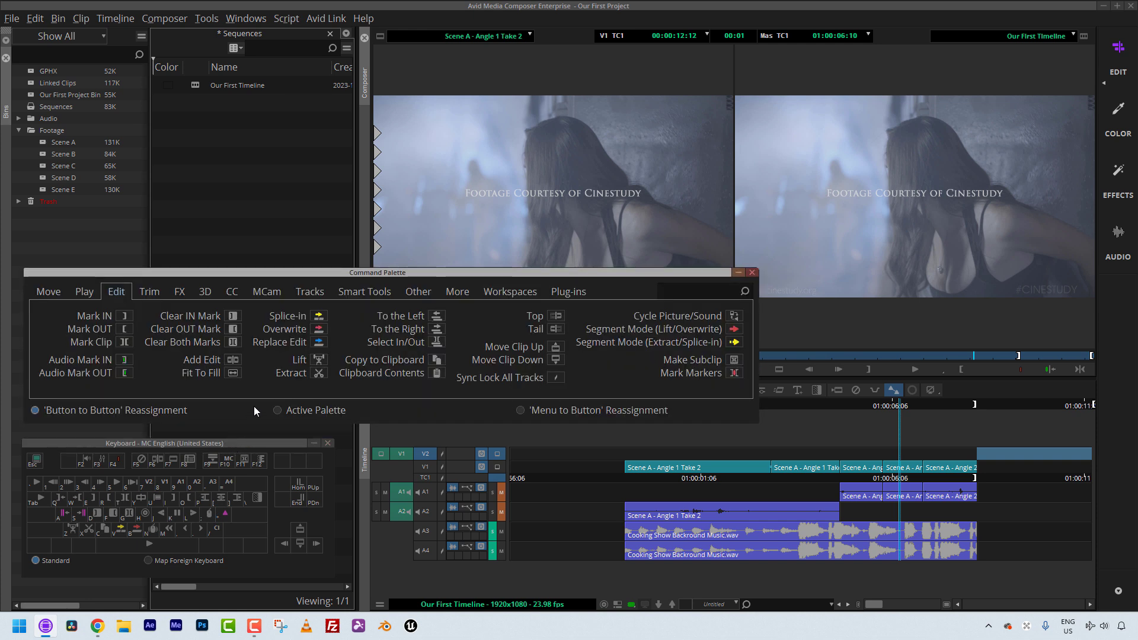
pyautogui.click(413, 293)
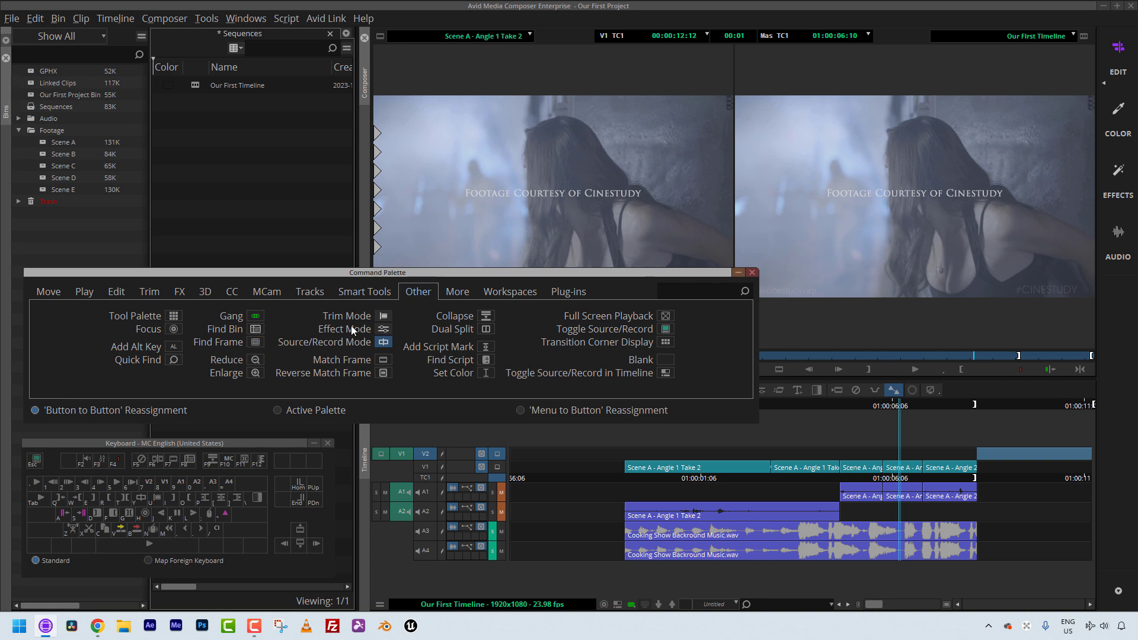
pyautogui.click(752, 272)
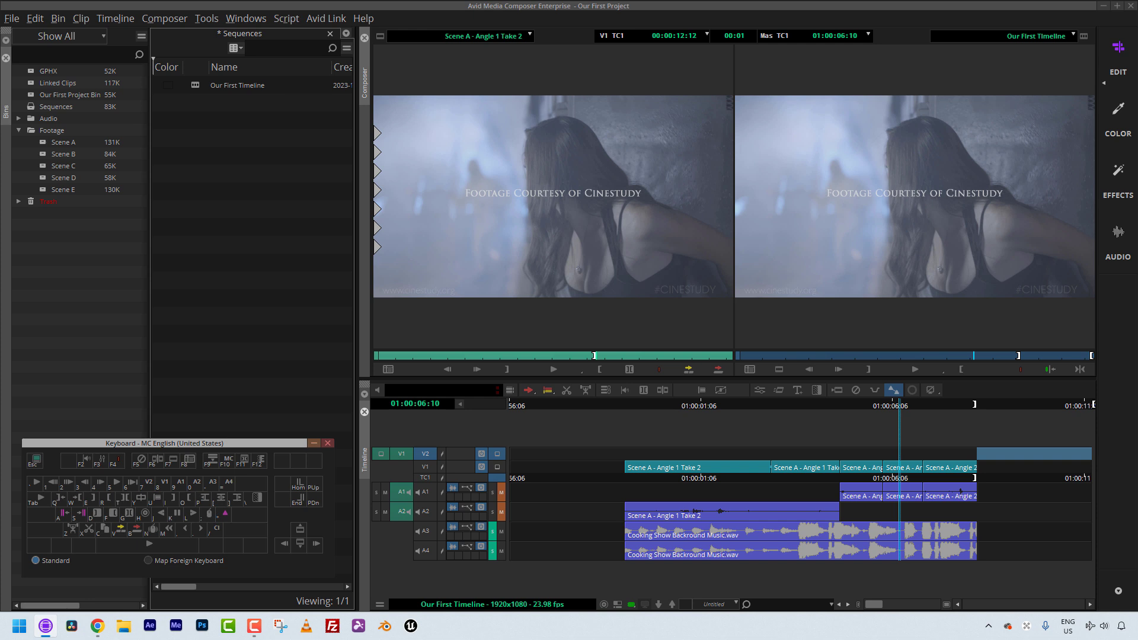
# Step: Drag three V1 segments upward onto new video tracks V2, V3 and V4 in a staggered stack
pyautogui.click(954, 470)
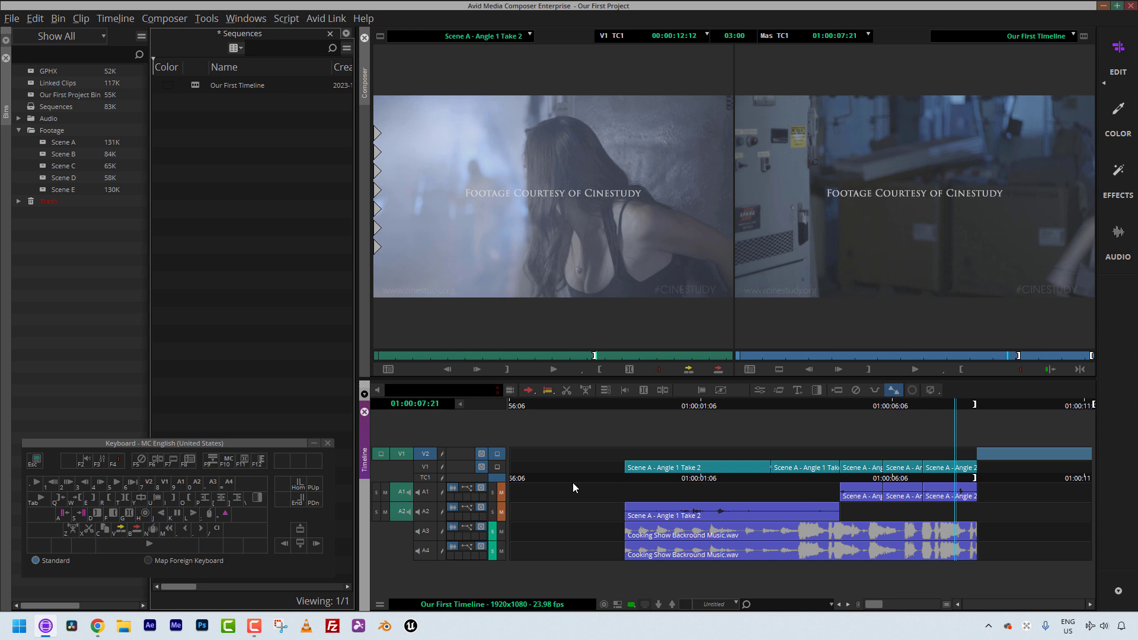
pyautogui.moveTo(894, 469); pyautogui.dragTo(813, 468)
pyautogui.moveTo(887, 468); pyautogui.dragTo(832, 447)
pyautogui.click(933, 472)
pyautogui.moveTo(932, 468); pyautogui.dragTo(857, 435)
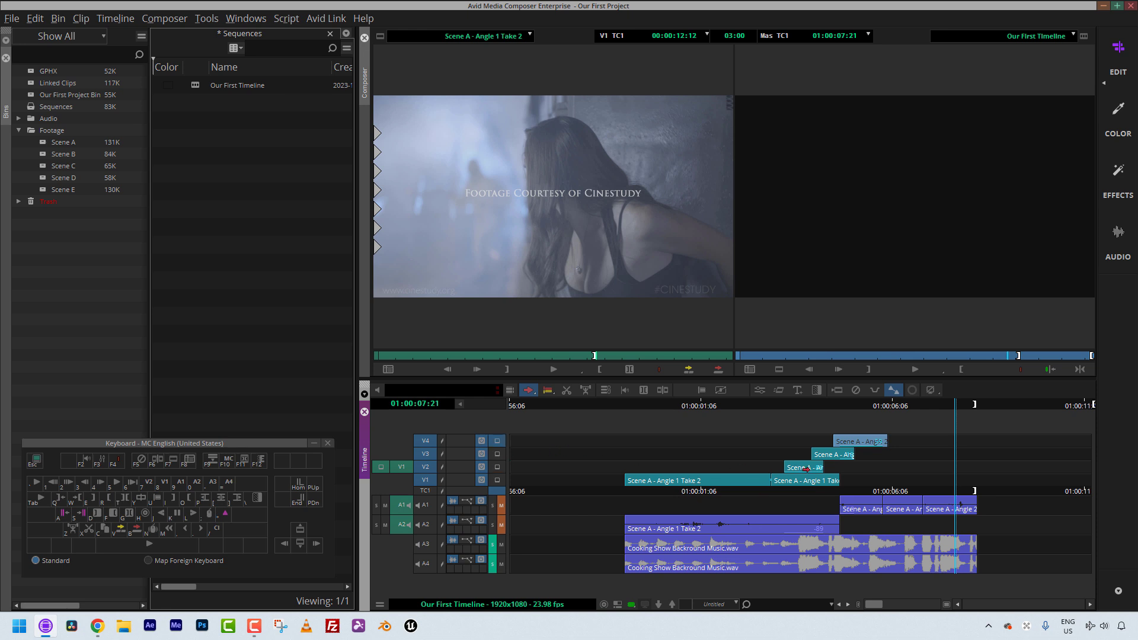
# Step: Mark an in and out point around the stacked clips and delete the marked section from the video tracks
pyautogui.moveTo(781, 406); pyautogui.dragTo(798, 411)
pyautogui.click(798, 407)
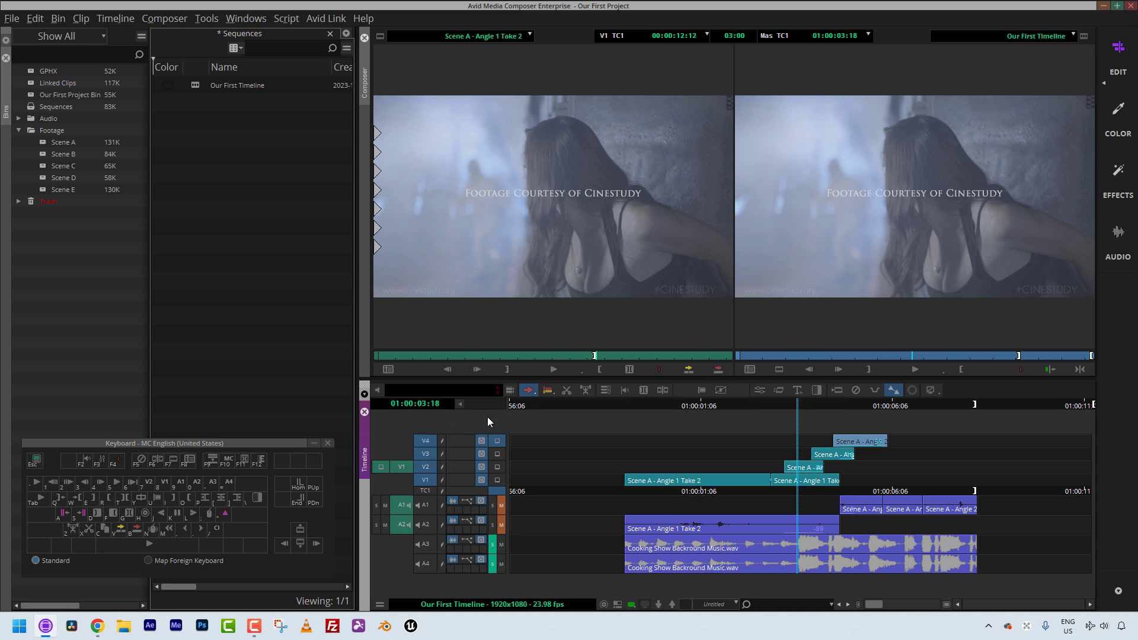
pyautogui.click(773, 487)
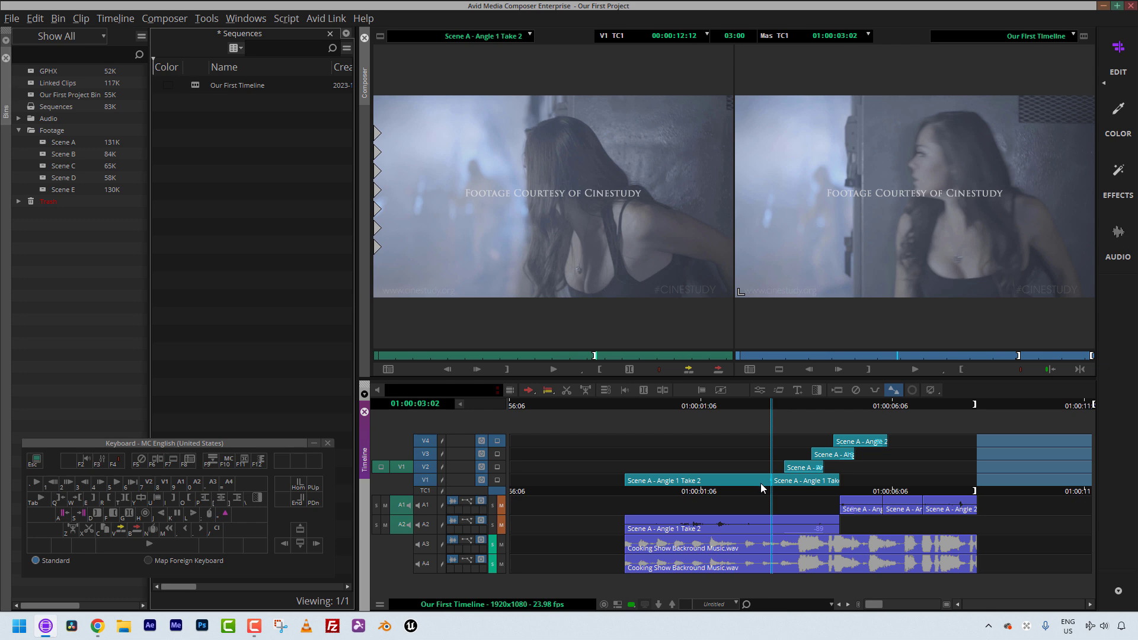
pyautogui.press('i')
pyautogui.moveTo(792, 455); pyautogui.dragTo(886, 456)
pyautogui.press('Left')
pyautogui.press('o')
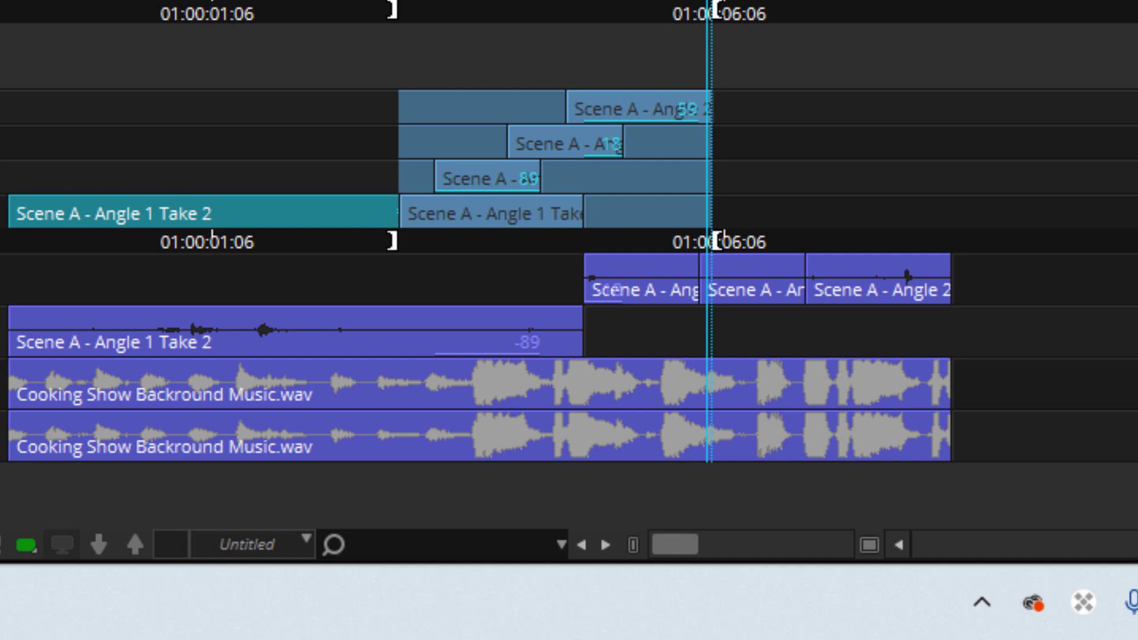
pyautogui.press('Delete')
# Step: Zoom into the timeline and inspect the stacked clips and filler on the video tracks
pyautogui.moveTo(388, 206); pyautogui.dragTo(427, 205)
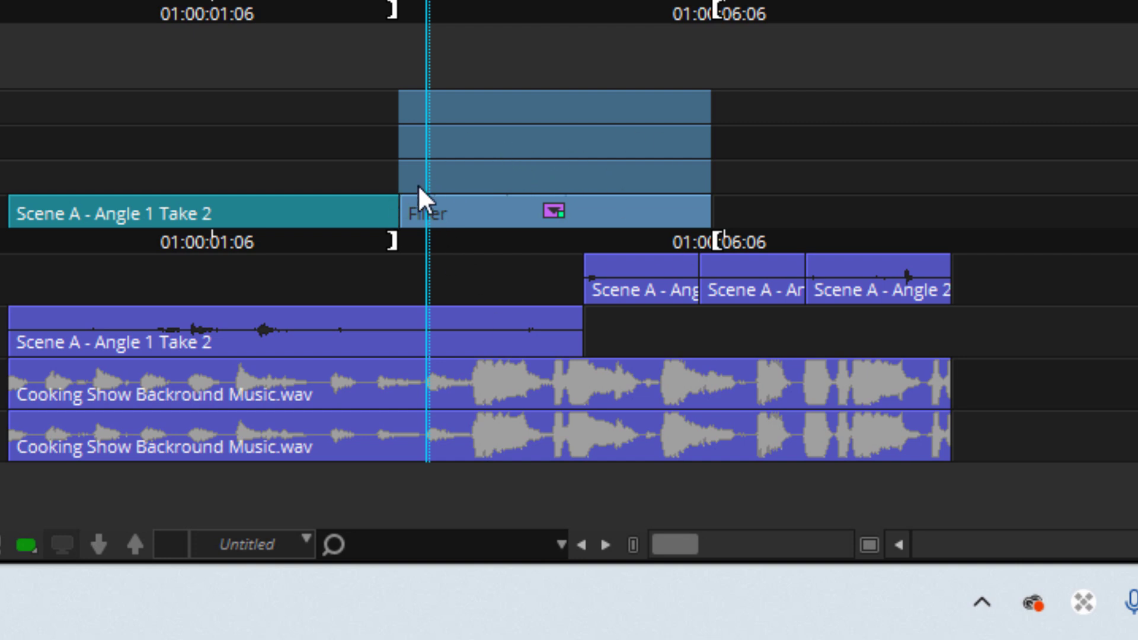
pyautogui.click(536, 214)
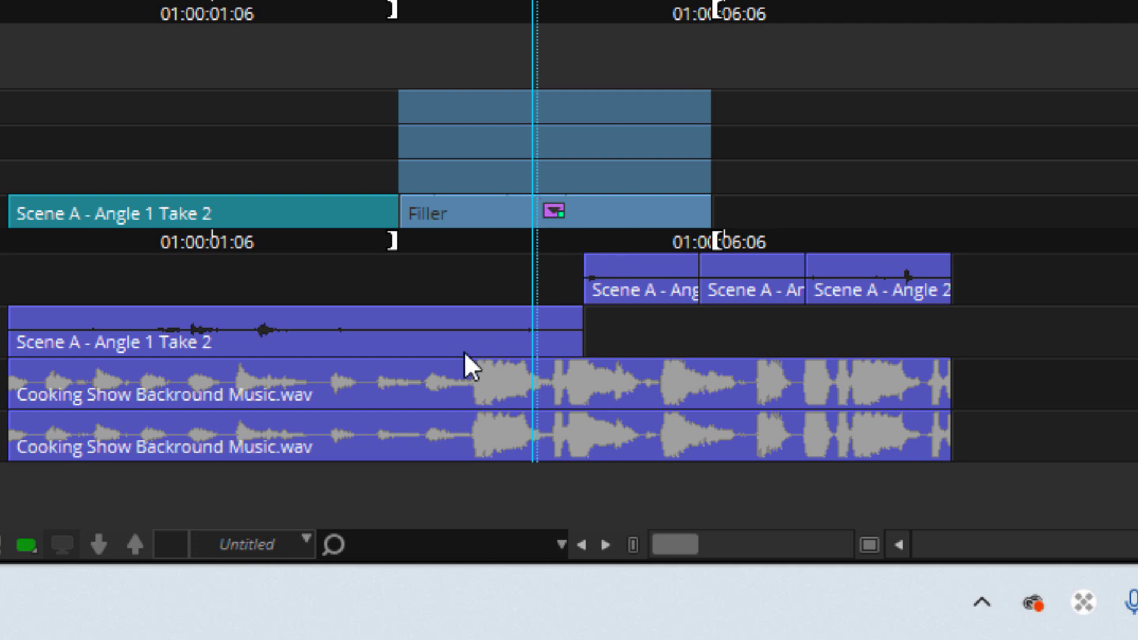
pyautogui.click(95, 545)
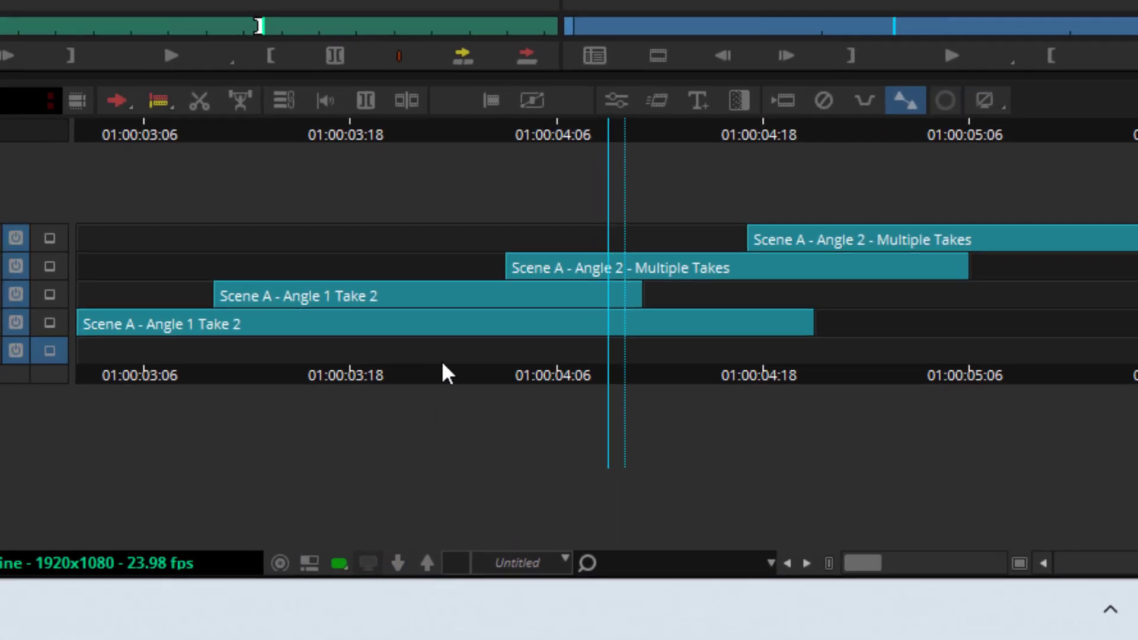
pyautogui.click(427, 563)
pyautogui.moveTo(677, 283); pyautogui.dragTo(710, 282)
pyautogui.doubleClick(733, 289)
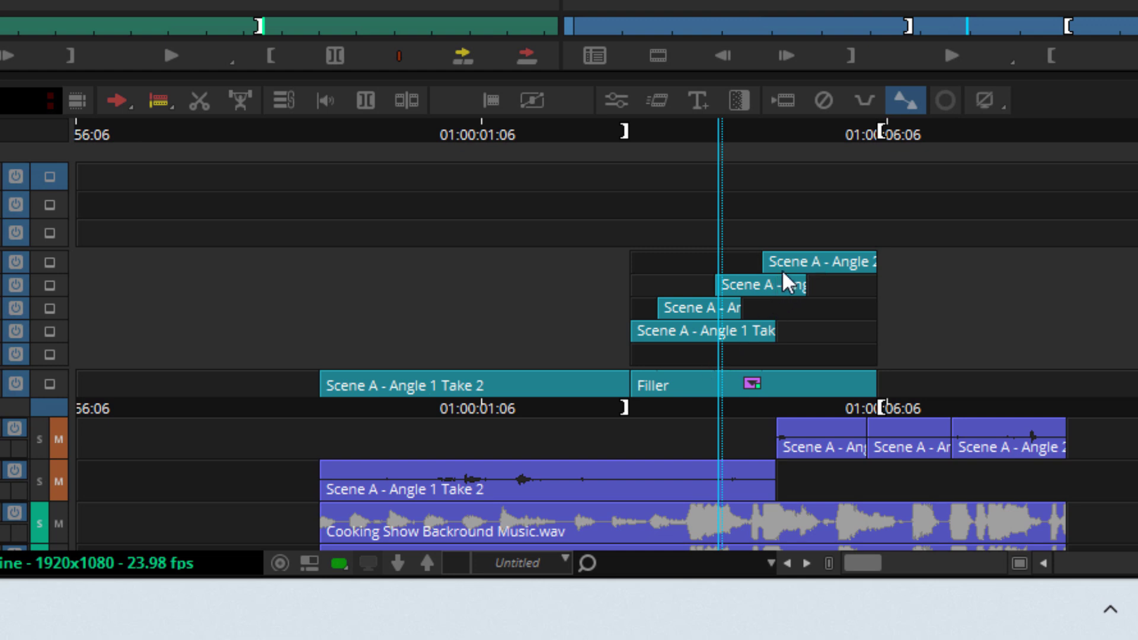
pyautogui.doubleClick(719, 380)
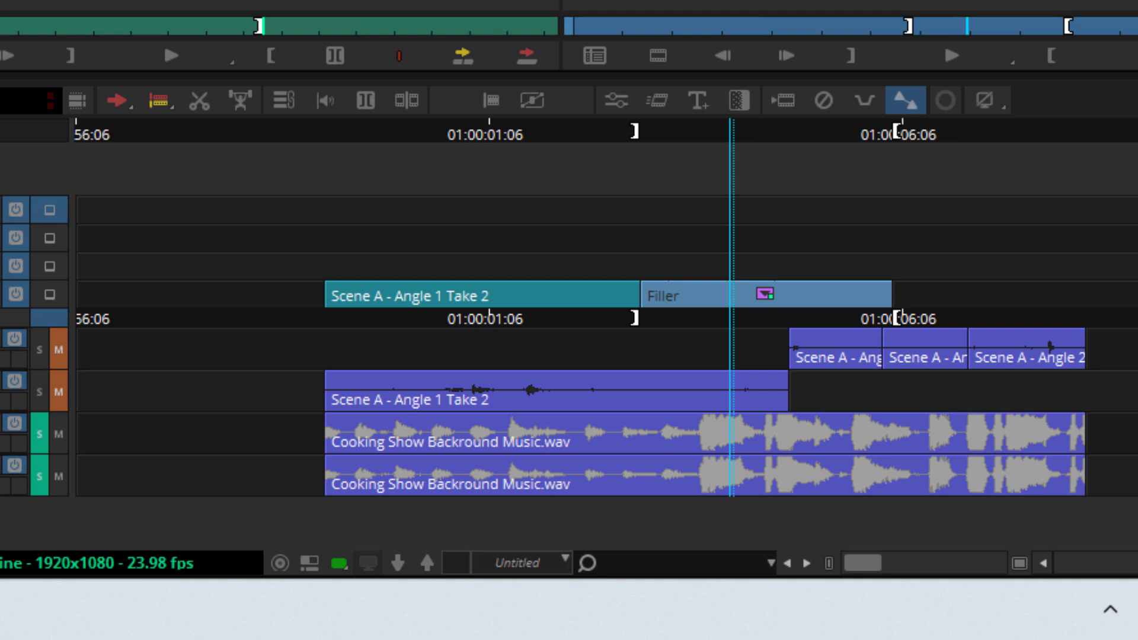
# Step: Undo the last four edits to the sequence
pyautogui.hotkey('ctrl', 'z')
pyautogui.hotkey('ctrl', 'z')
pyautogui.hotkey('ctrl', 'z')
pyautogui.hotkey('ctrl', 'z')
pyautogui.hotkey('ctrl', 'z')
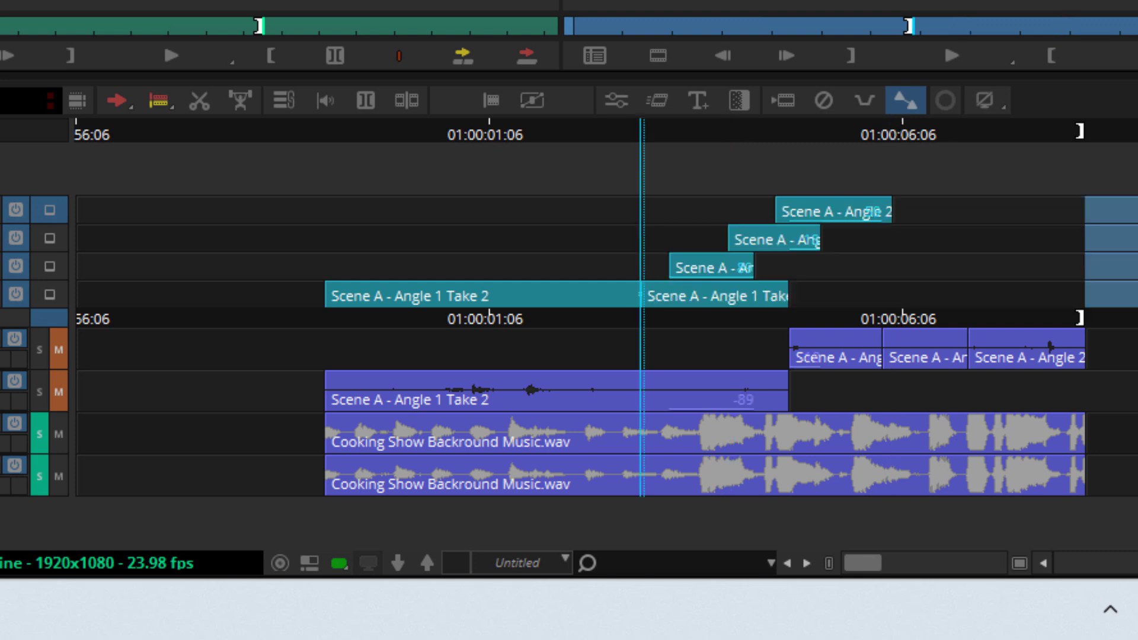
pyautogui.hotkey('ctrl', 'z')
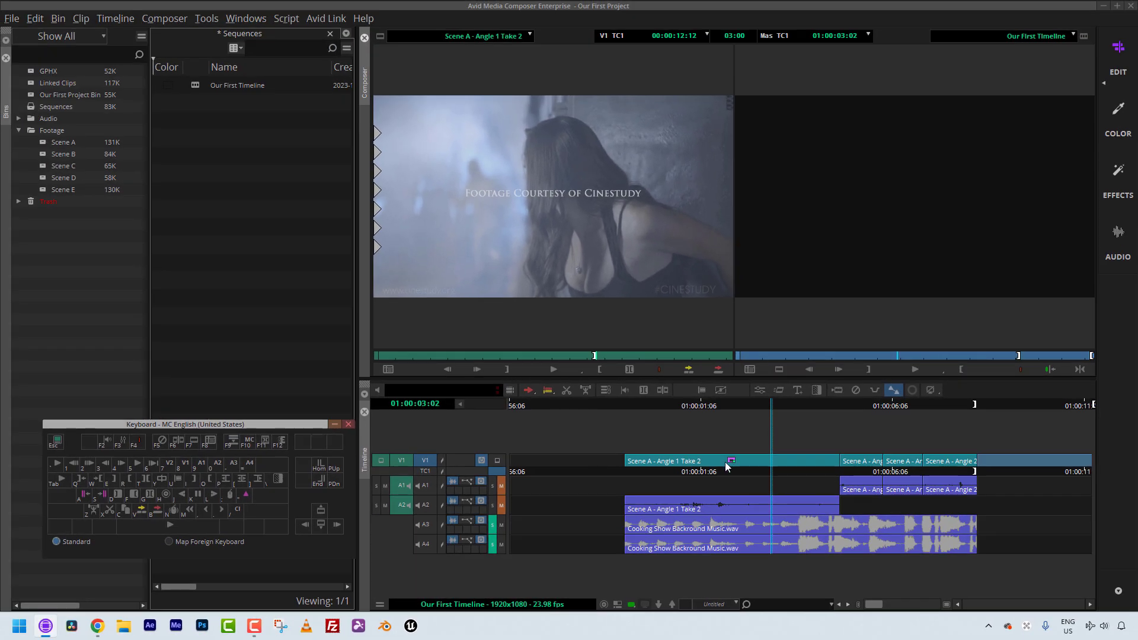
# Step: Open the Scene A bin and load Scene A - Angle 3 - Take 2 into the source monitor, scrubbing it and returning to its start
pyautogui.click(734, 464)
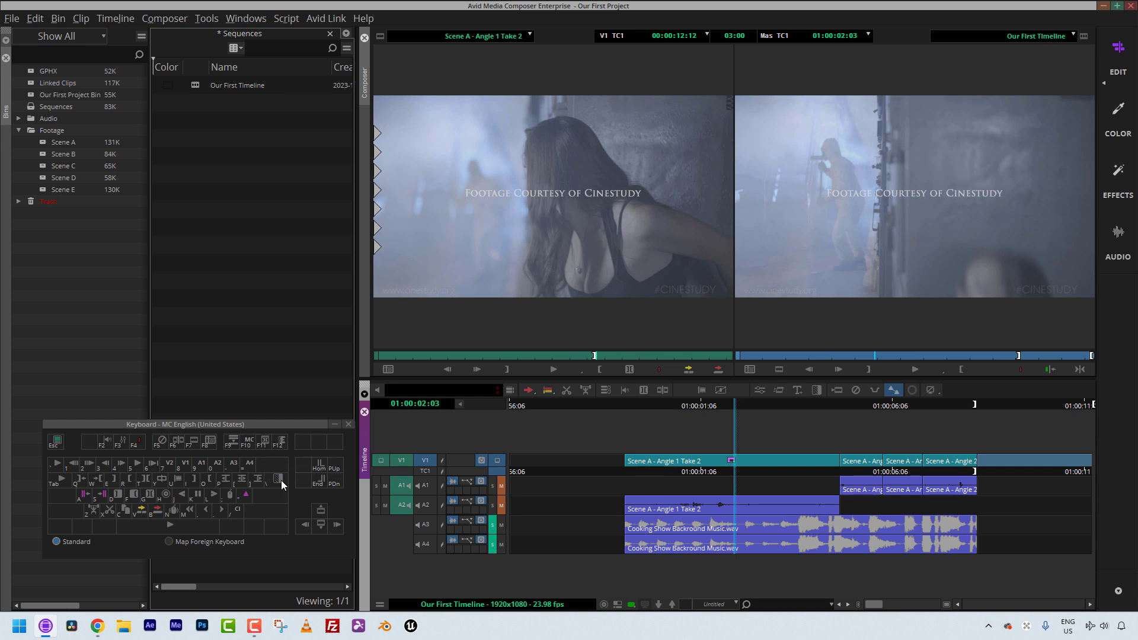
pyautogui.doubleClick(38, 140)
pyautogui.click(165, 86)
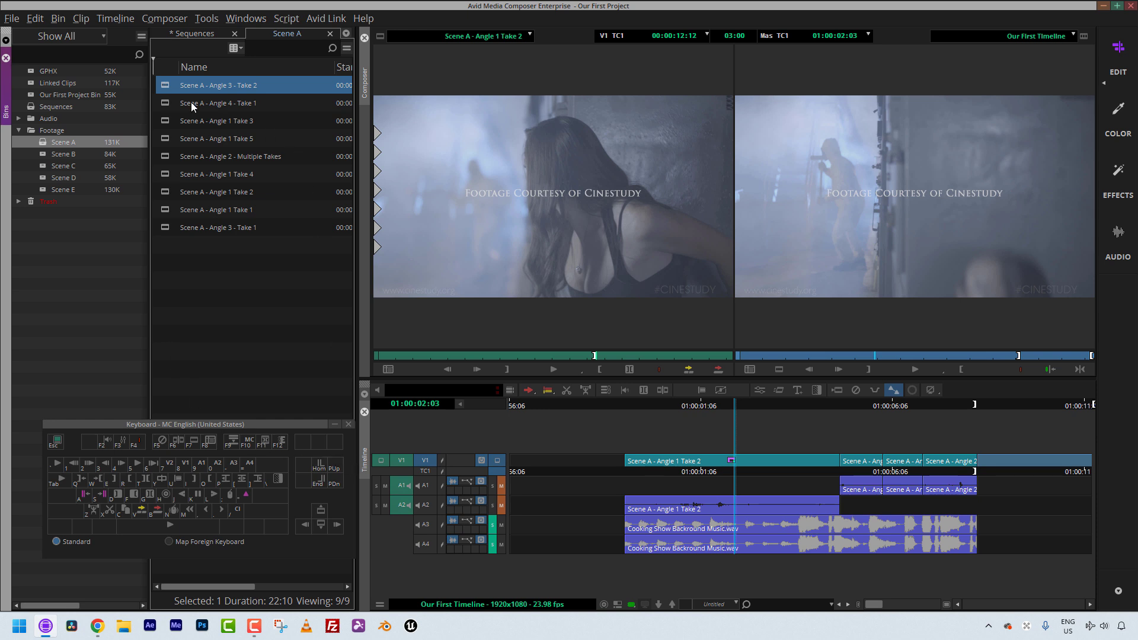
pyautogui.doubleClick(163, 87)
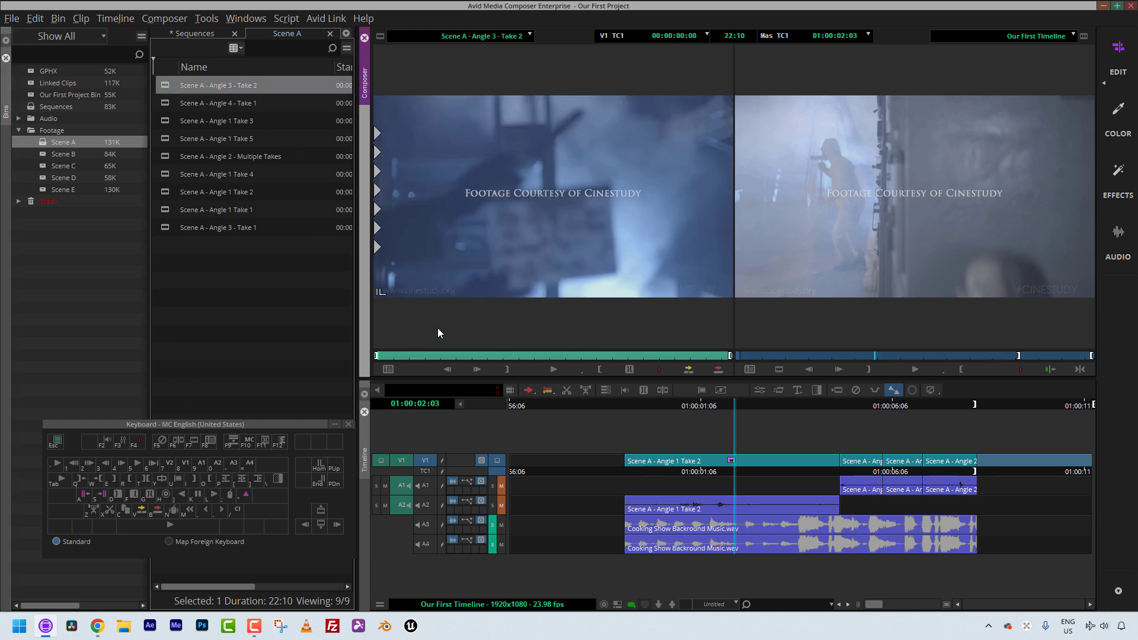
pyautogui.moveTo(405, 354); pyautogui.dragTo(488, 355)
pyautogui.press('Home')
# Step: Locate the Modify Clip key on the keyboard palette and select the Scene A - Angle 3 - Take 2 clip in the bin
pyautogui.click(249, 447)
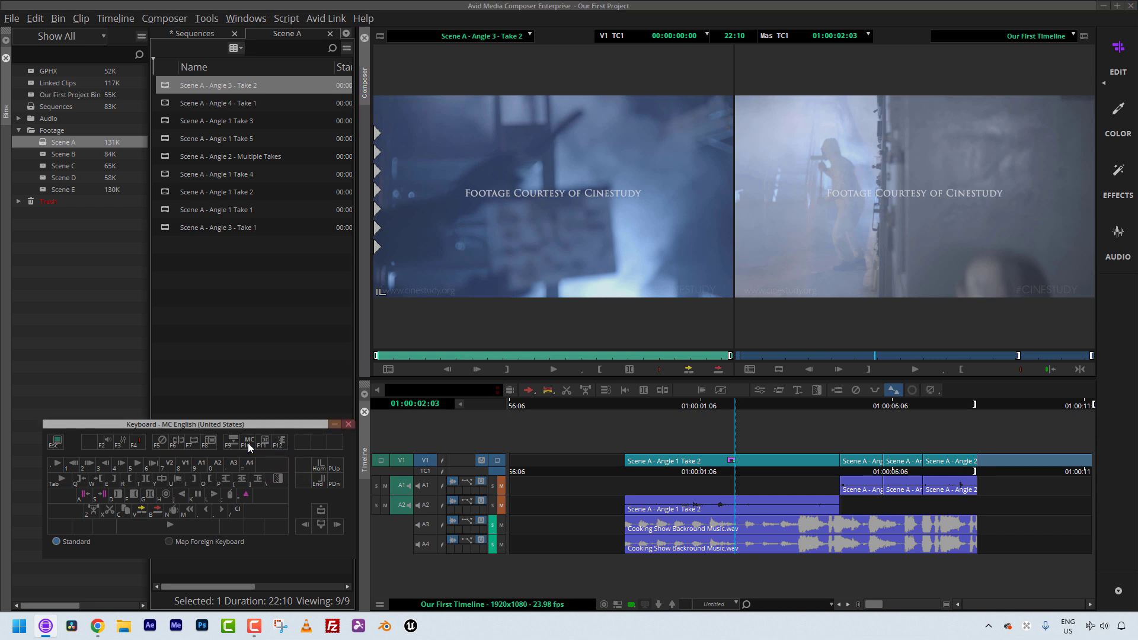
pyautogui.click(163, 88)
pyautogui.moveTo(212, 425); pyautogui.dragTo(569, 214)
pyautogui.click(158, 82)
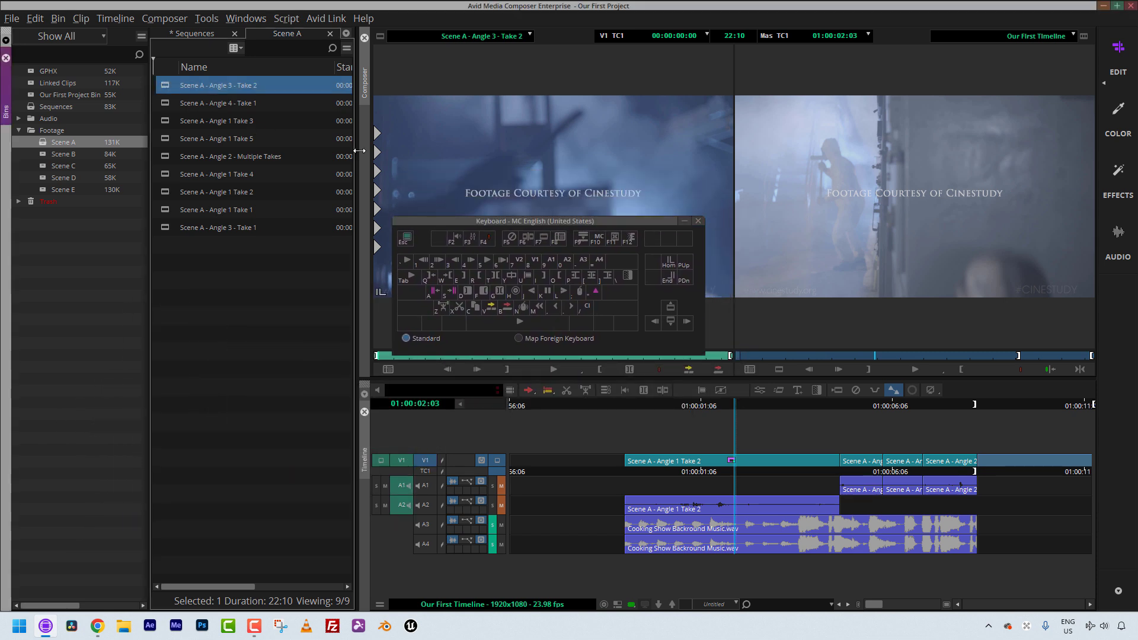
# Step: Open Modify Clip for the selected clip, browse its modification options including Set Multichannel Audio, and cancel the dialog
pyautogui.click(79, 20)
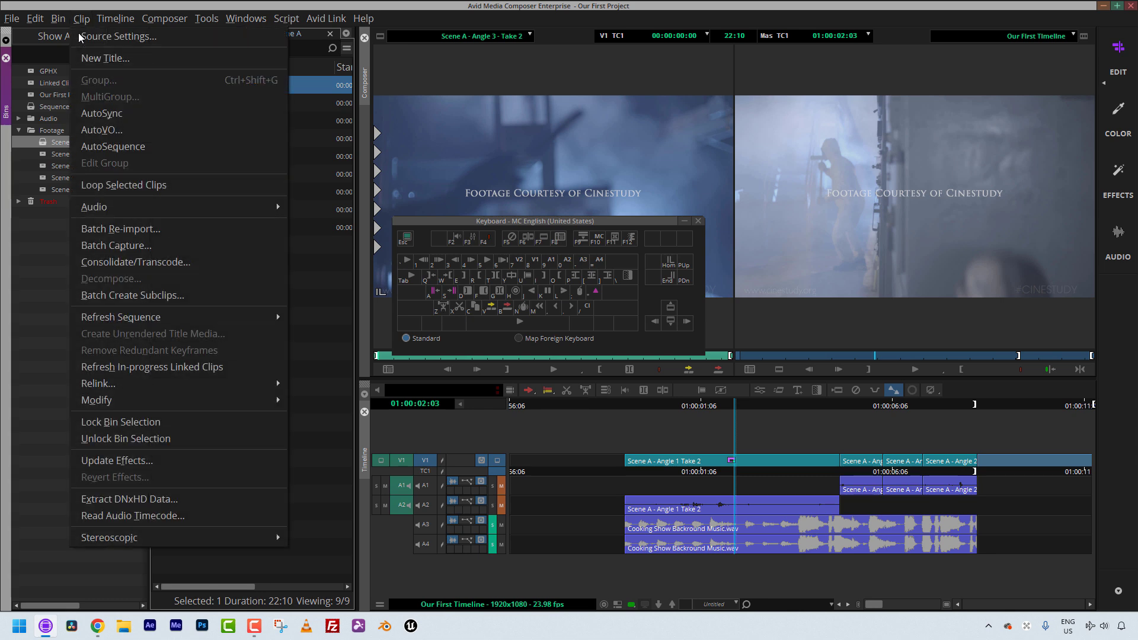
pyautogui.moveTo(190, 397)
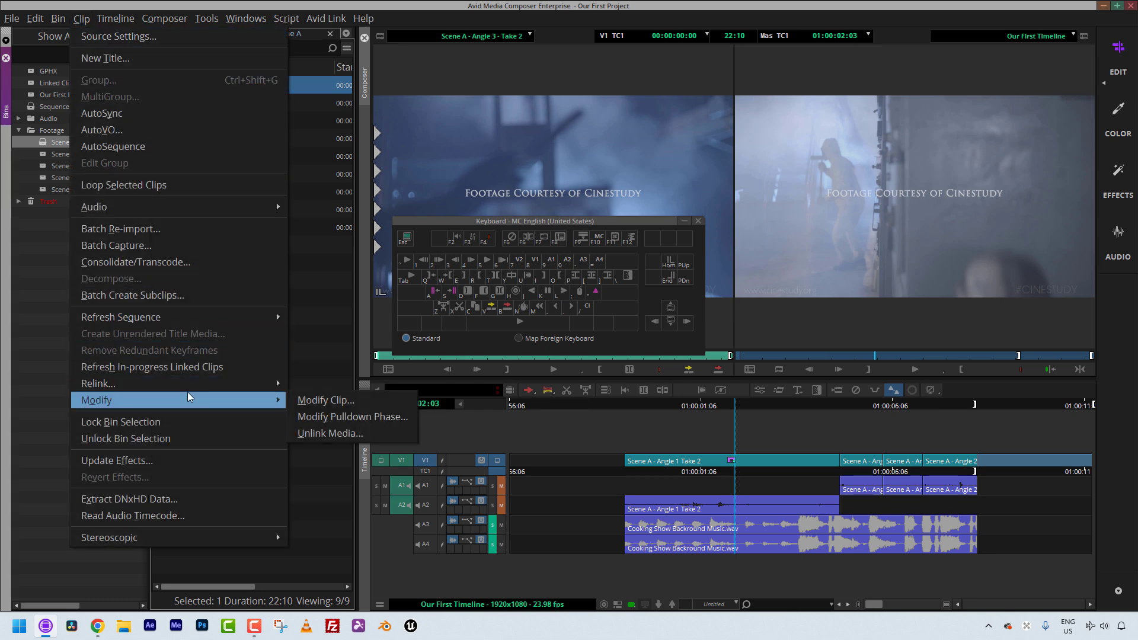
pyautogui.click(344, 401)
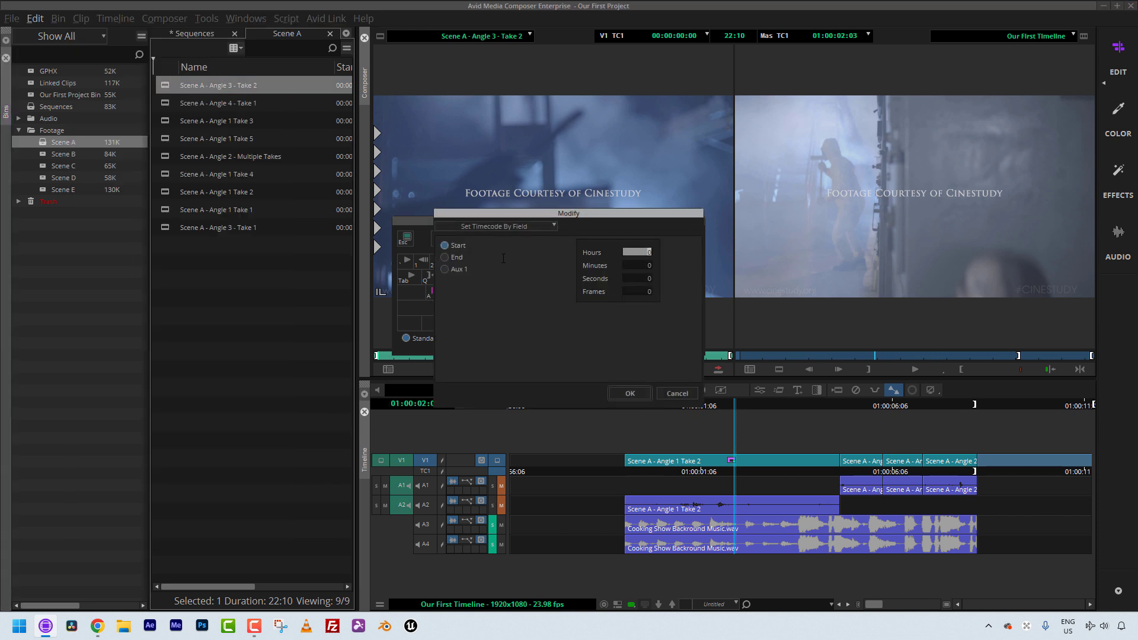
pyautogui.moveTo(507, 212); pyautogui.dragTo(226, 260)
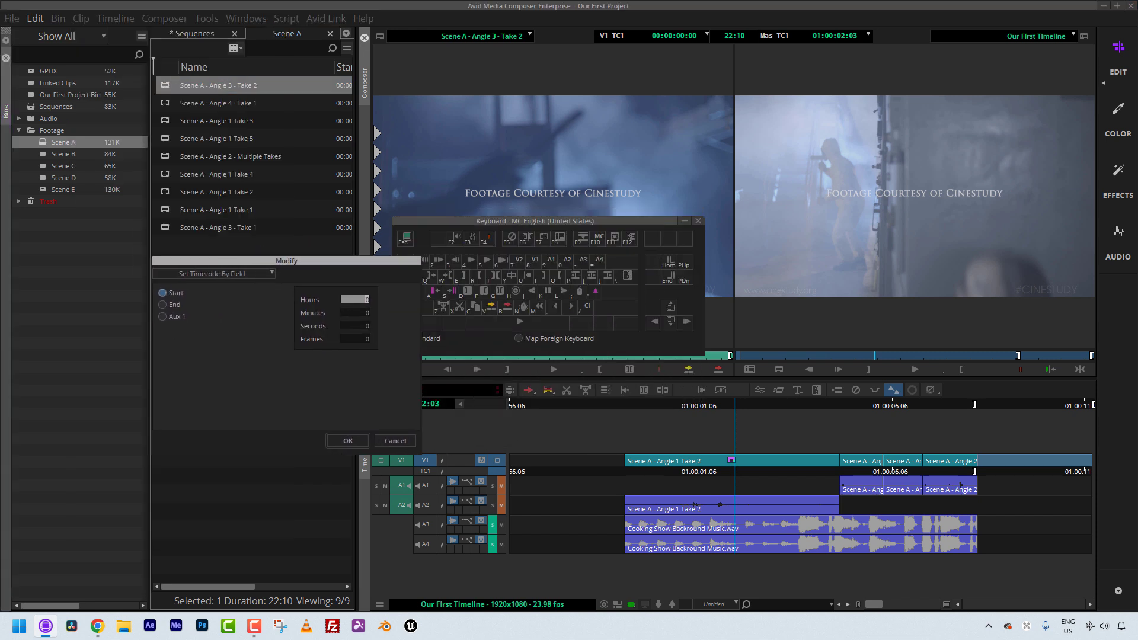
pyautogui.click(269, 271)
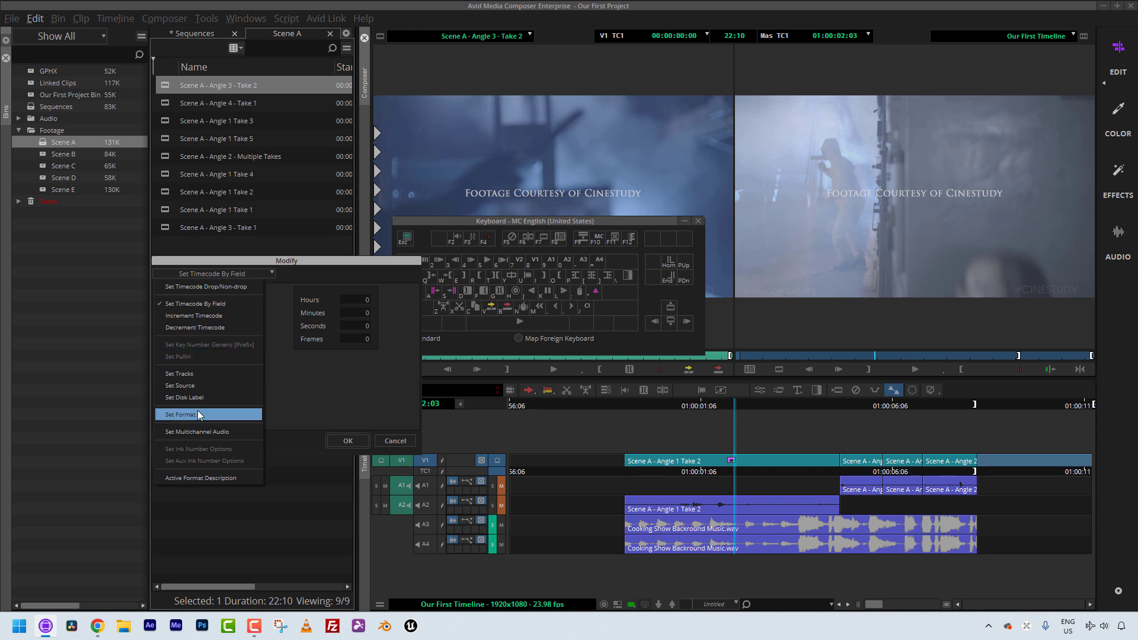
pyautogui.click(172, 433)
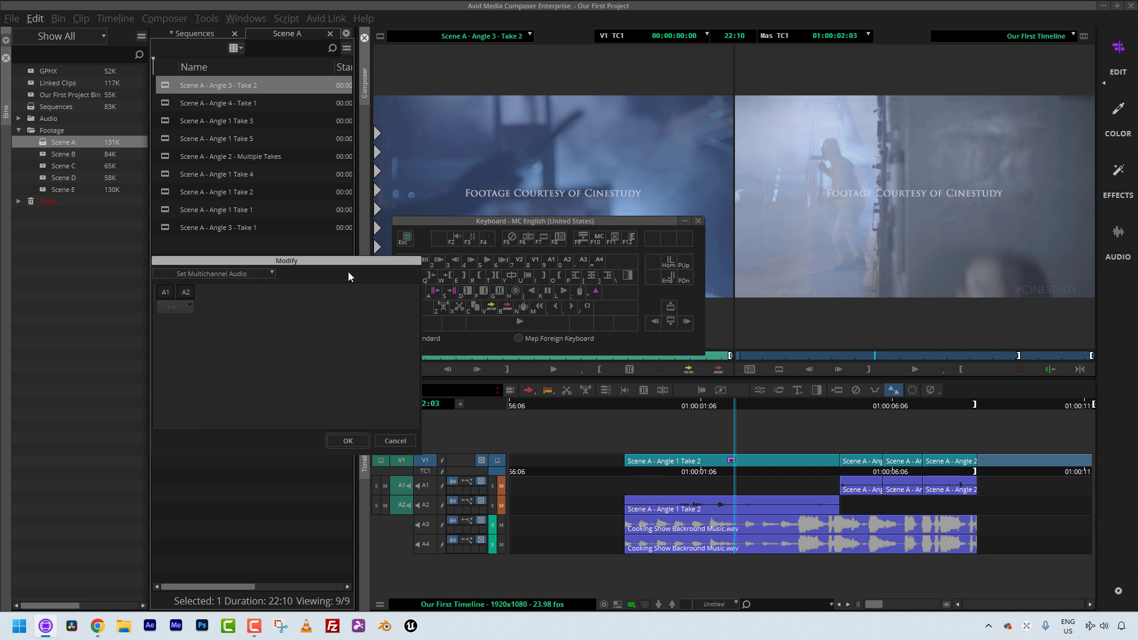
pyautogui.click(392, 441)
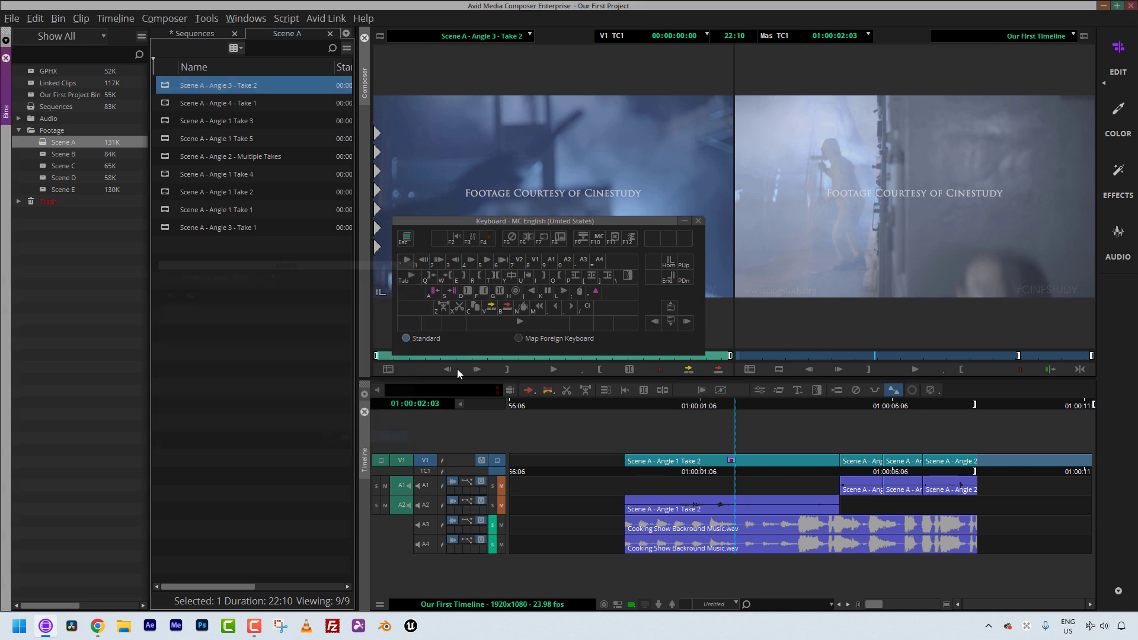
# Step: Set Scene A - Angle 3 - Take 2 to multichannel audio with A1 and A2 paired using Modify Clip
pyautogui.moveTo(495, 224); pyautogui.dragTo(119, 435)
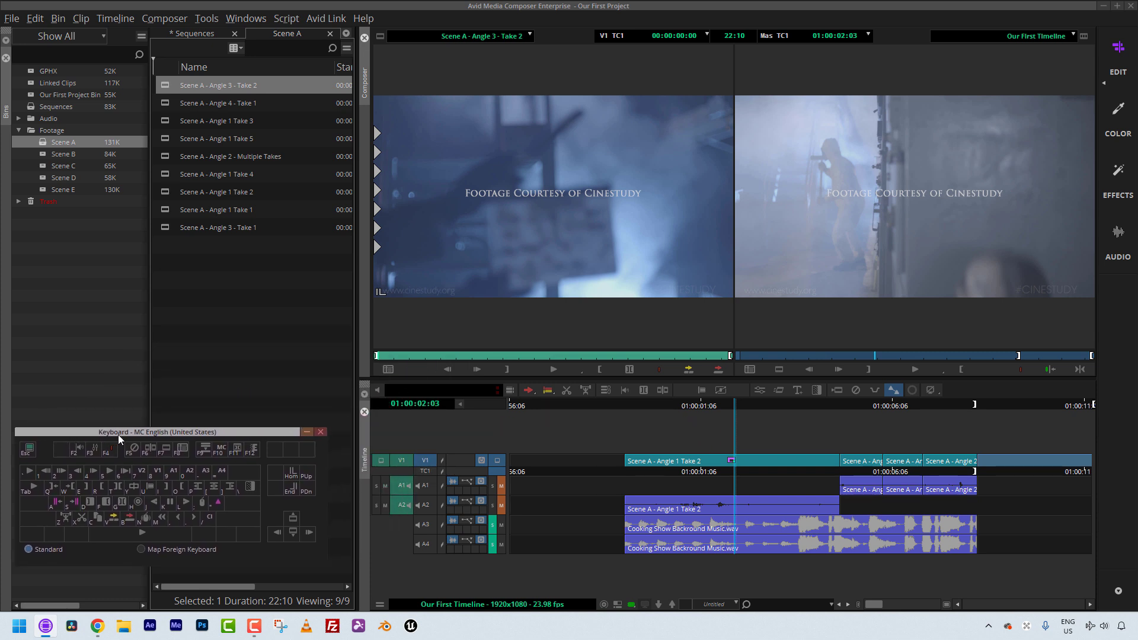
pyautogui.click(431, 356)
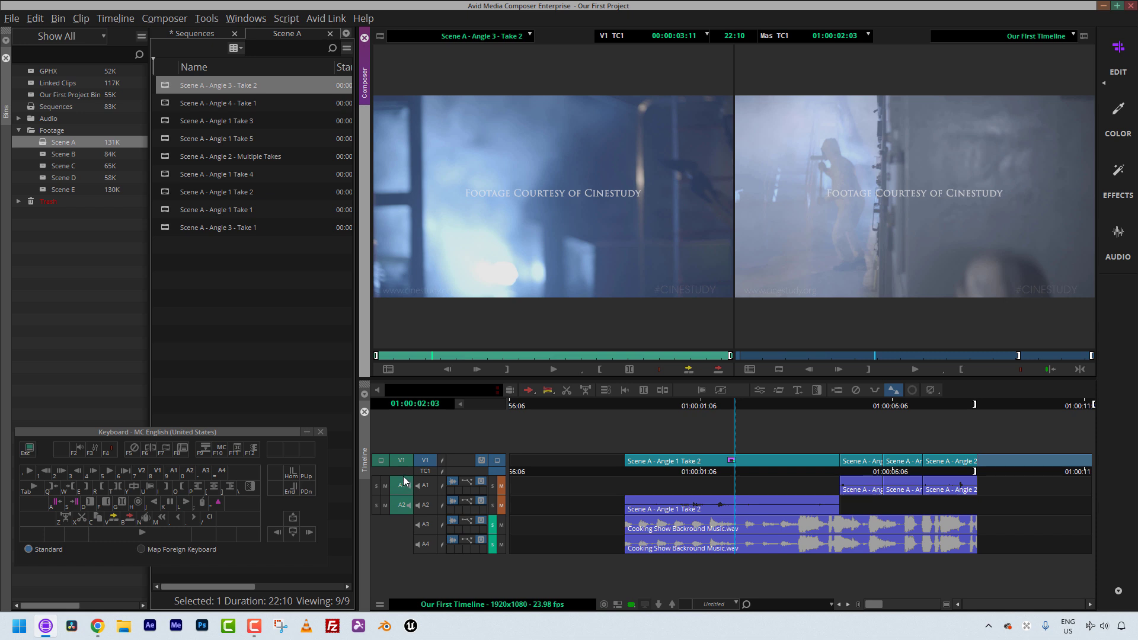
pyautogui.click(163, 86)
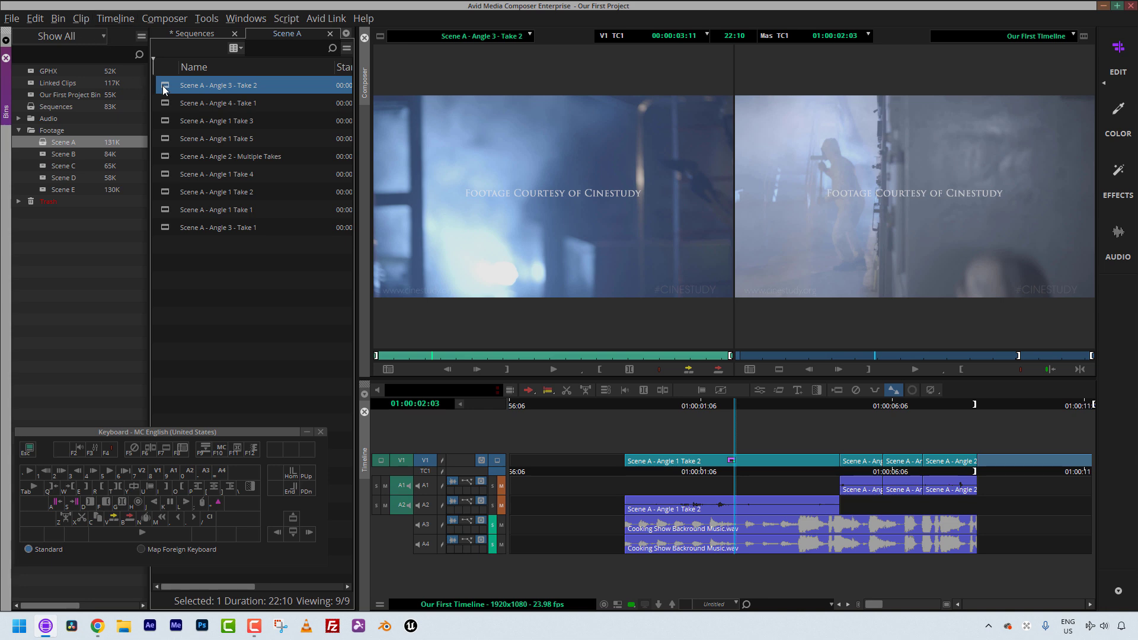
pyautogui.rightClick(165, 87)
pyautogui.moveTo(224, 380)
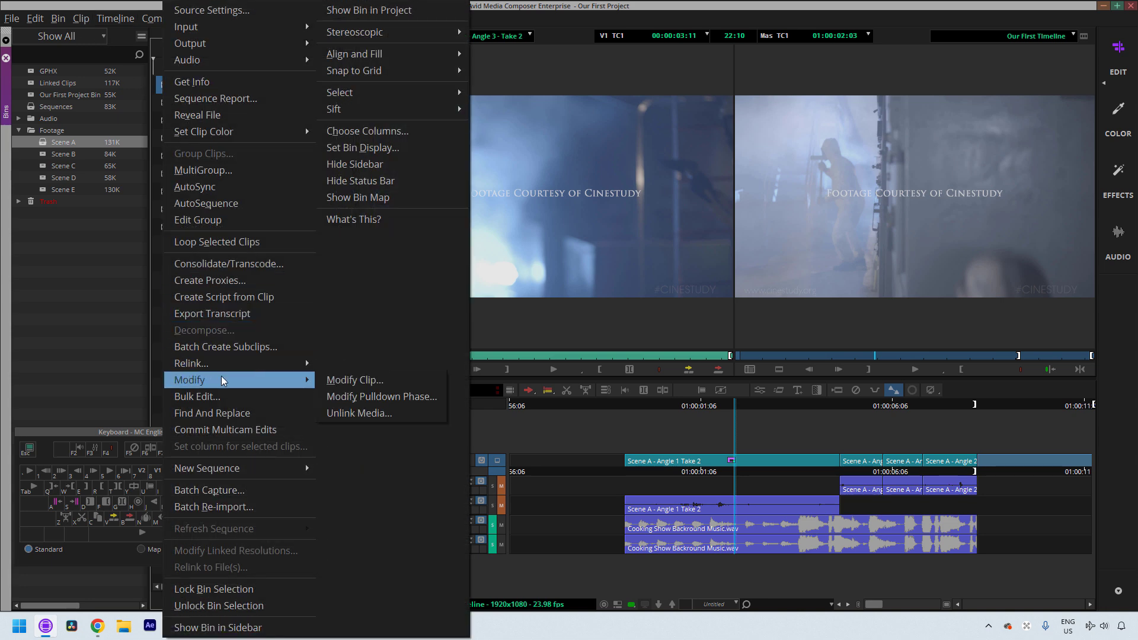
pyautogui.click(395, 386)
pyautogui.click(476, 226)
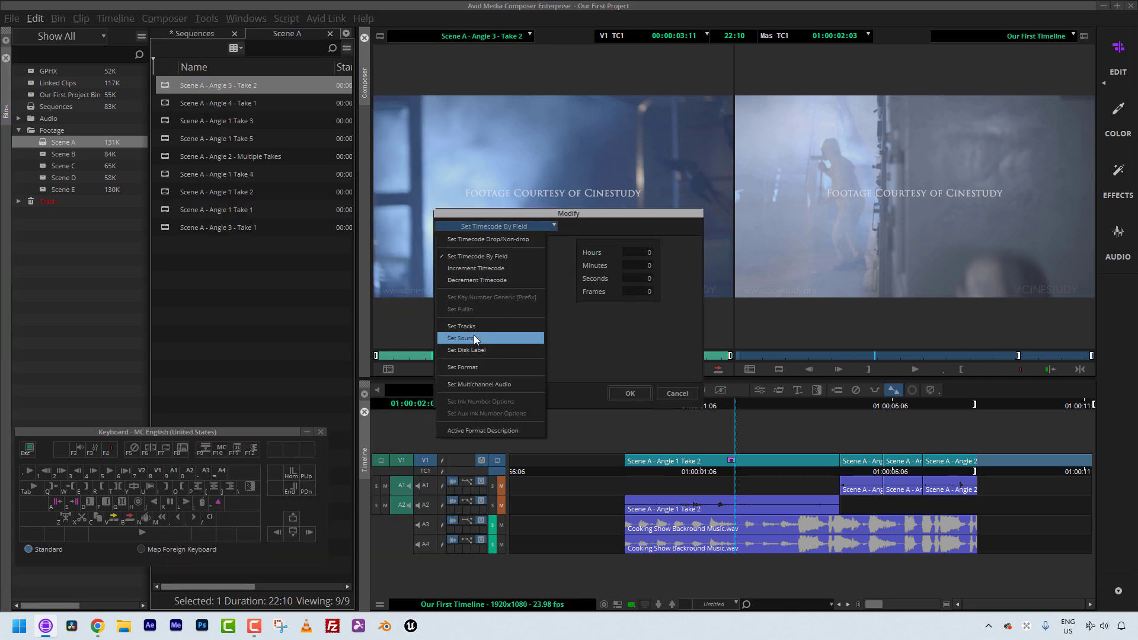
pyautogui.click(476, 384)
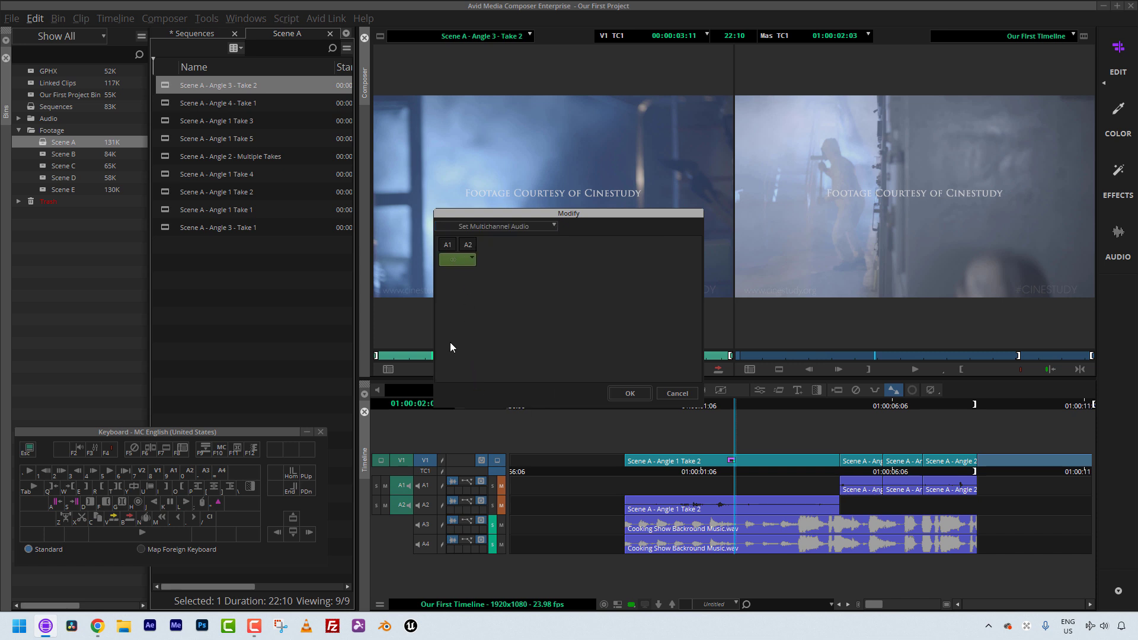
pyautogui.click(630, 393)
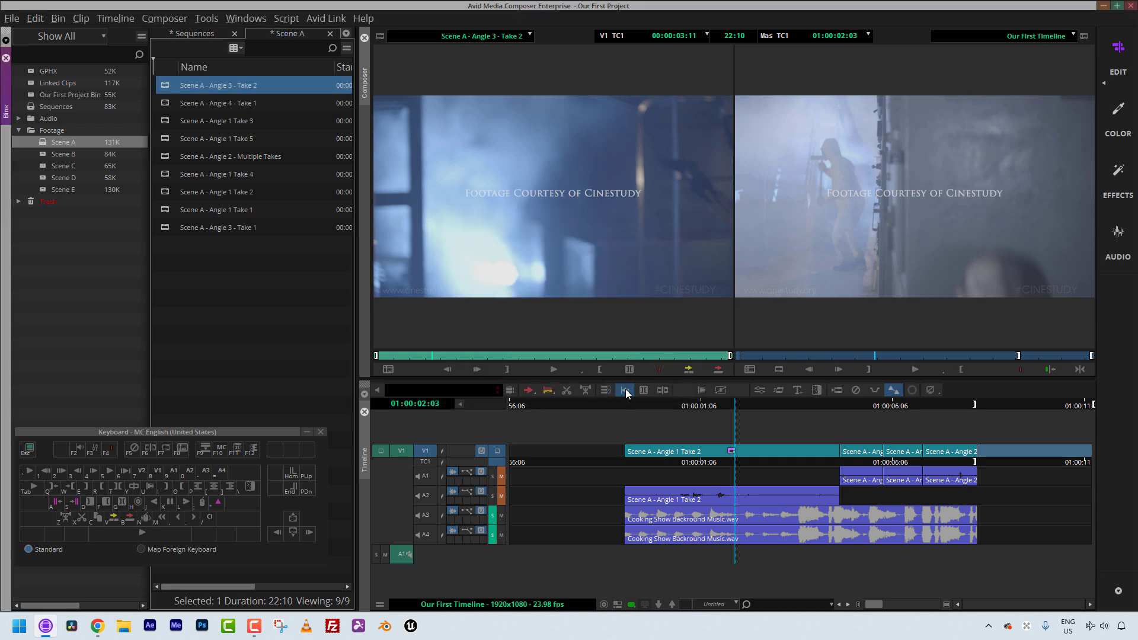
# Step: Repatch the source audio track and reopen Modify Clip to confirm the clip's multichannel audio setting
pyautogui.moveTo(402, 476); pyautogui.dragTo(406, 557)
pyautogui.rightClick(173, 92)
pyautogui.moveTo(221, 383)
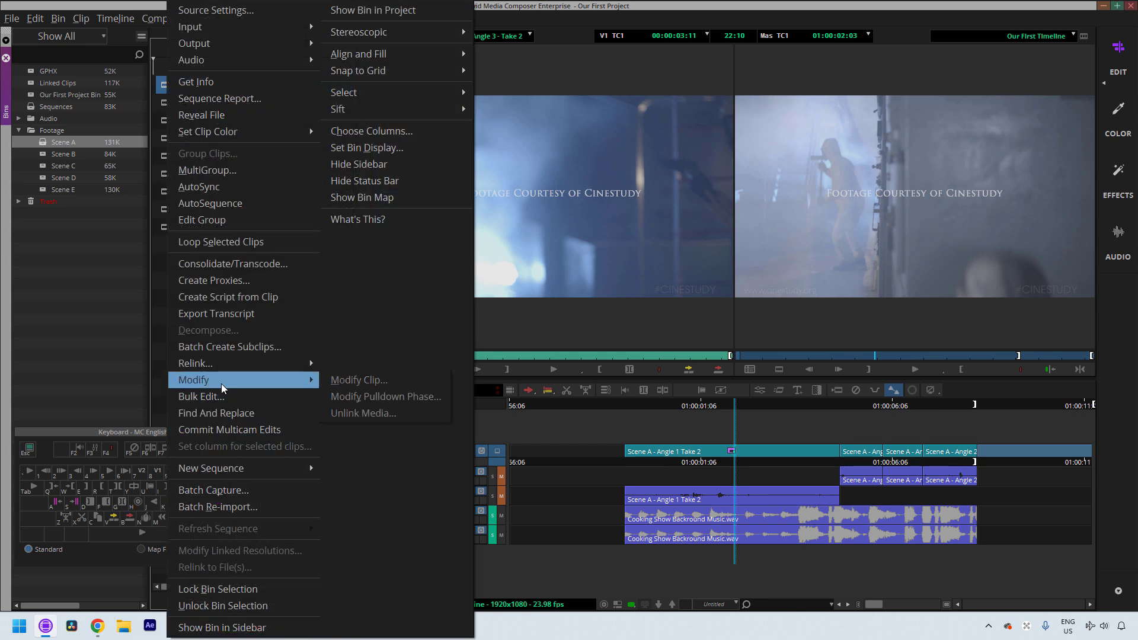
pyautogui.click(352, 380)
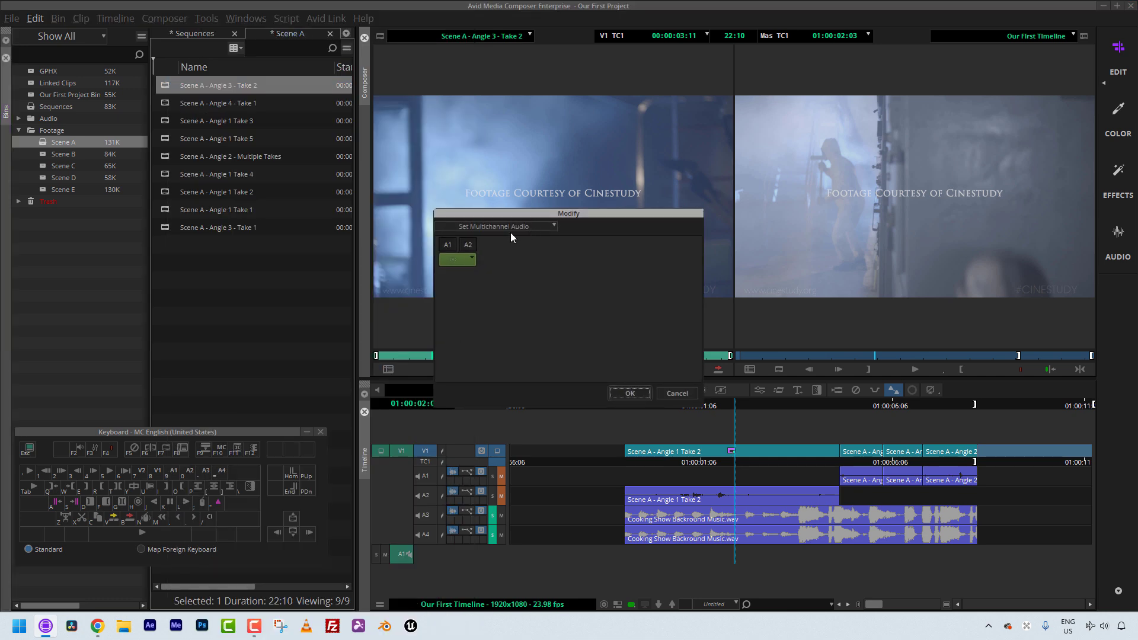
pyautogui.click(483, 226)
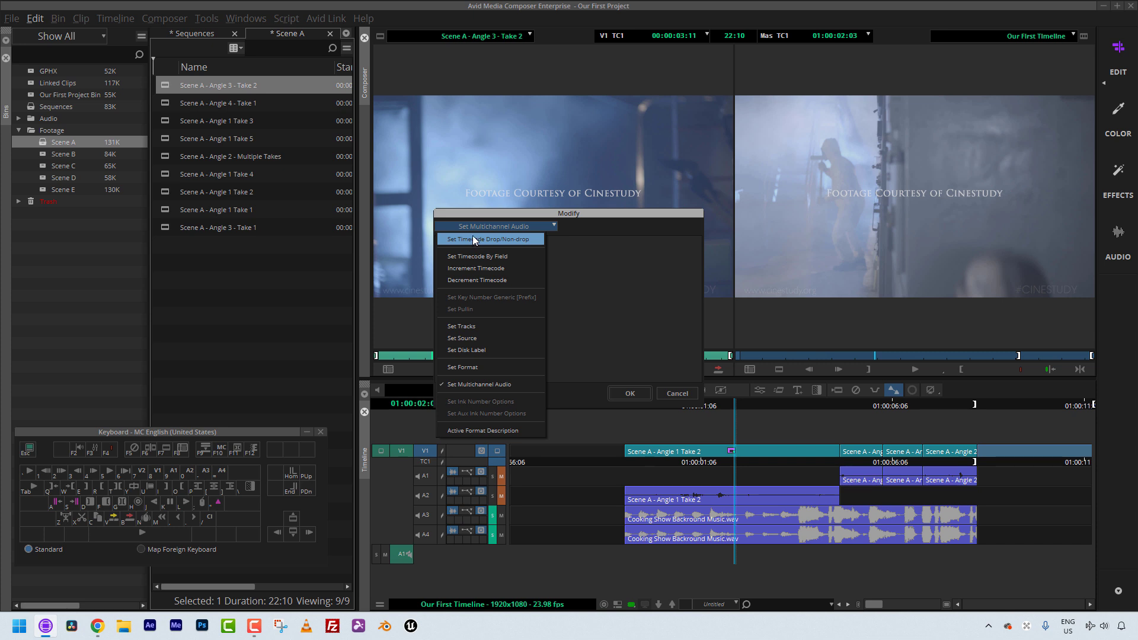
pyautogui.click(635, 387)
pyautogui.click(635, 390)
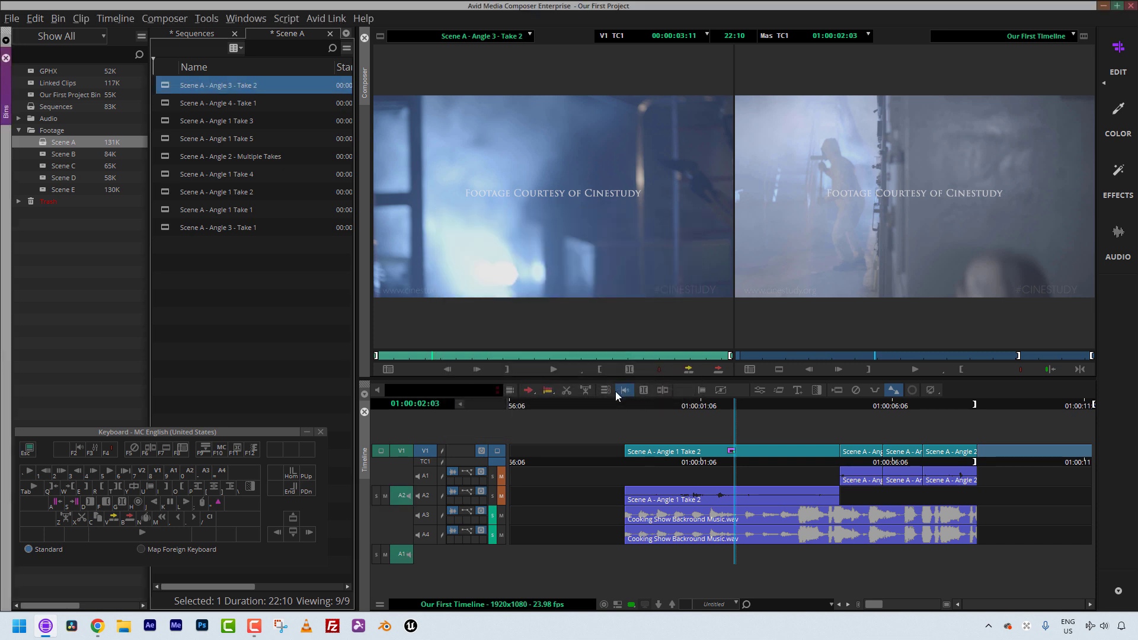
# Step: Load Scene A - Angle 2 - Multiple Takes into the source monitor, mark an out point, and make a subclip
pyautogui.click(243, 430)
pyautogui.moveTo(241, 431); pyautogui.dragTo(251, 420)
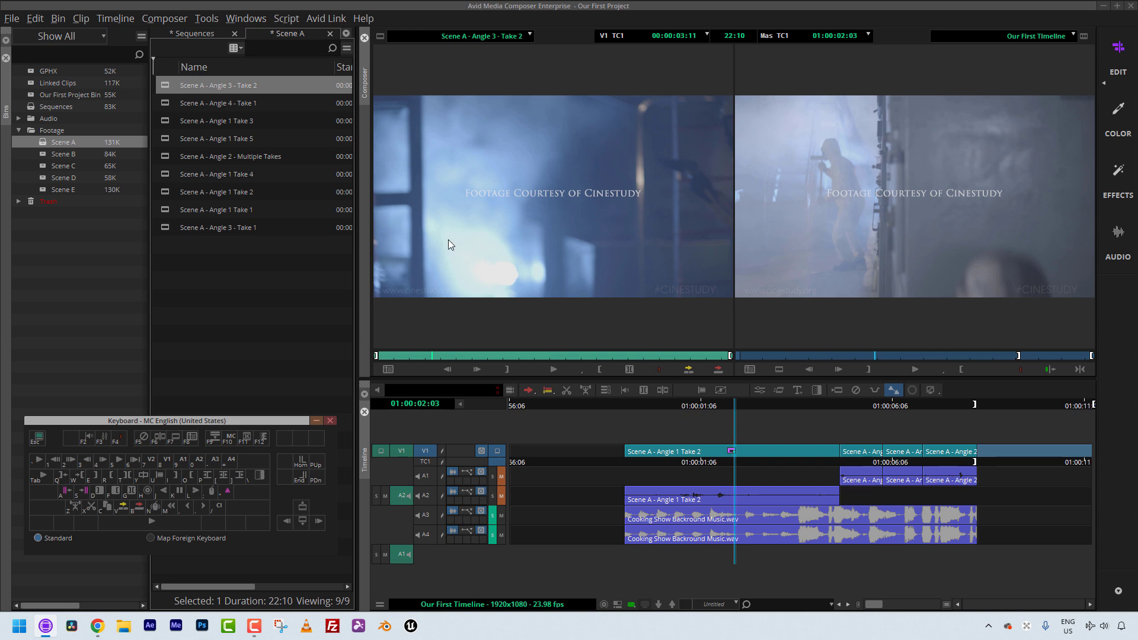
pyautogui.moveTo(165, 156); pyautogui.dragTo(425, 355)
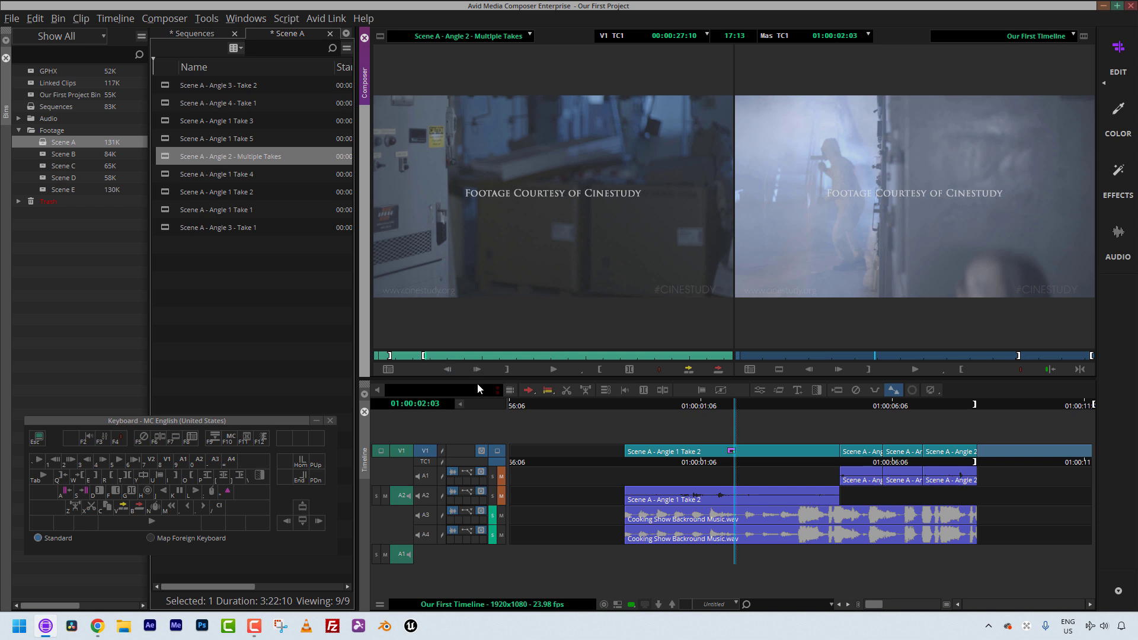
pyautogui.press('o')
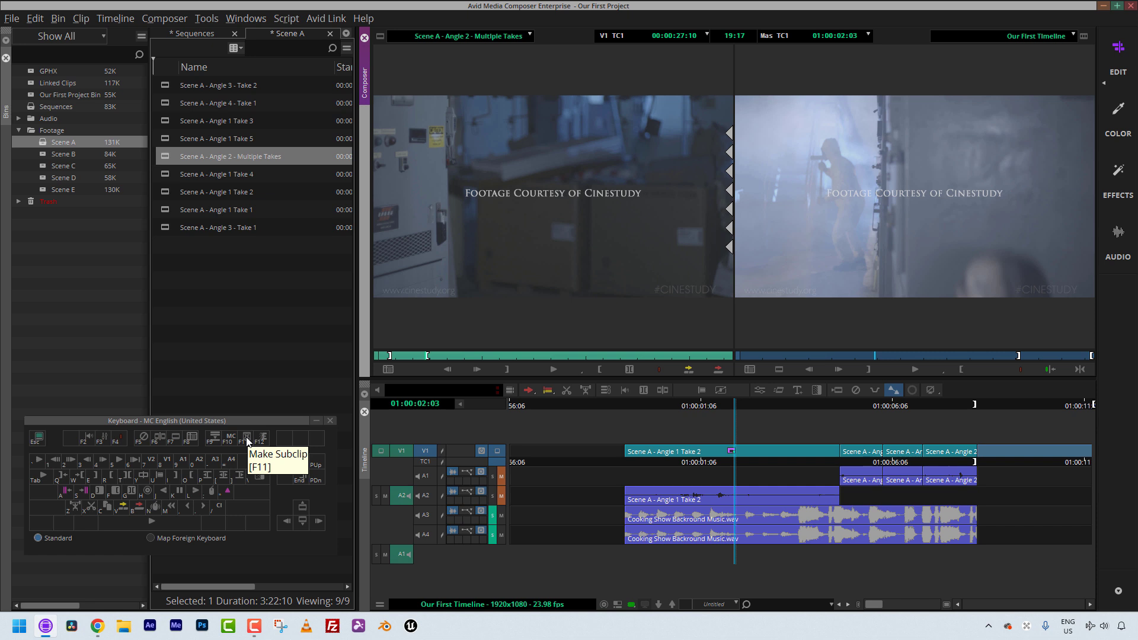
pyautogui.press('F11')
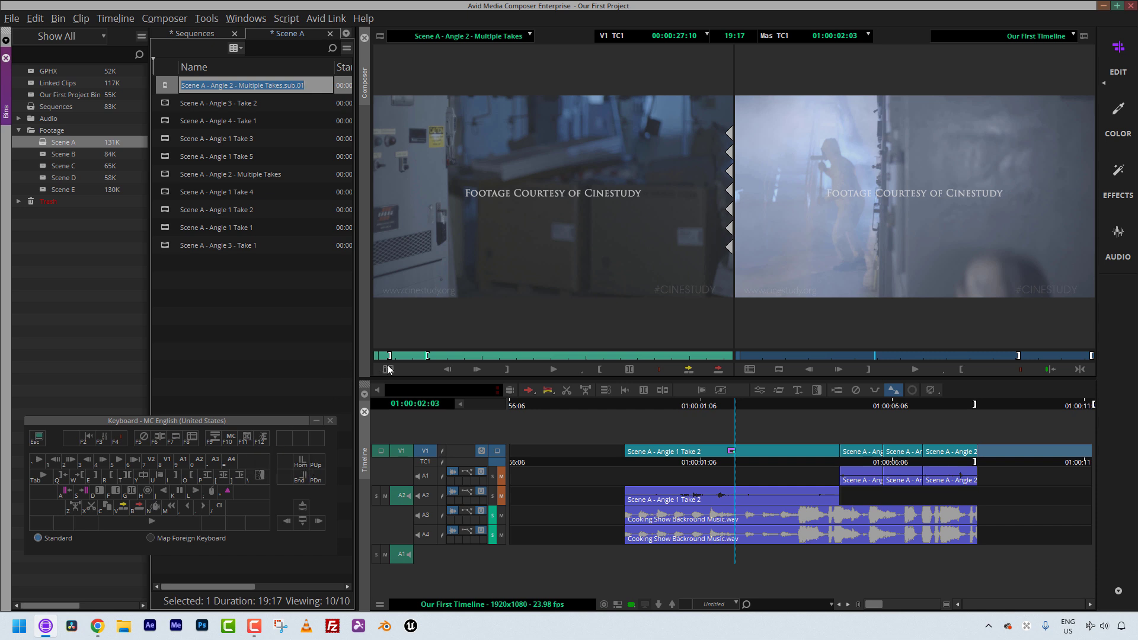
# Step: Move further into the source clip, mark a new in point, and make a second subclip
pyautogui.click(449, 356)
pyautogui.moveTo(448, 356); pyautogui.dragTo(557, 351)
pyautogui.press('i')
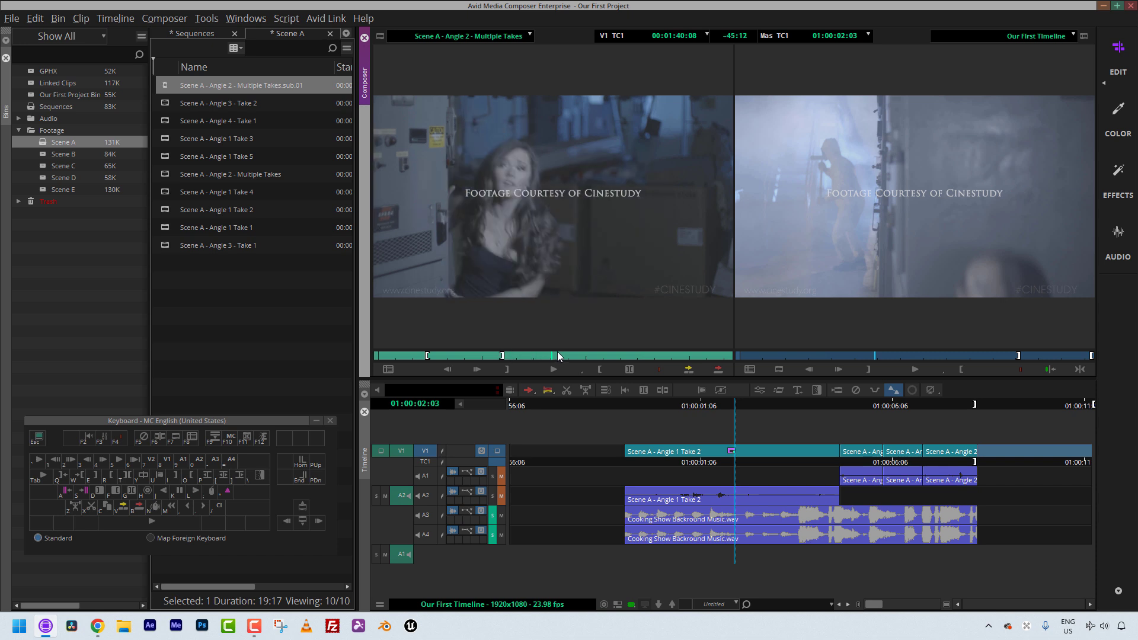
pyautogui.press('i')
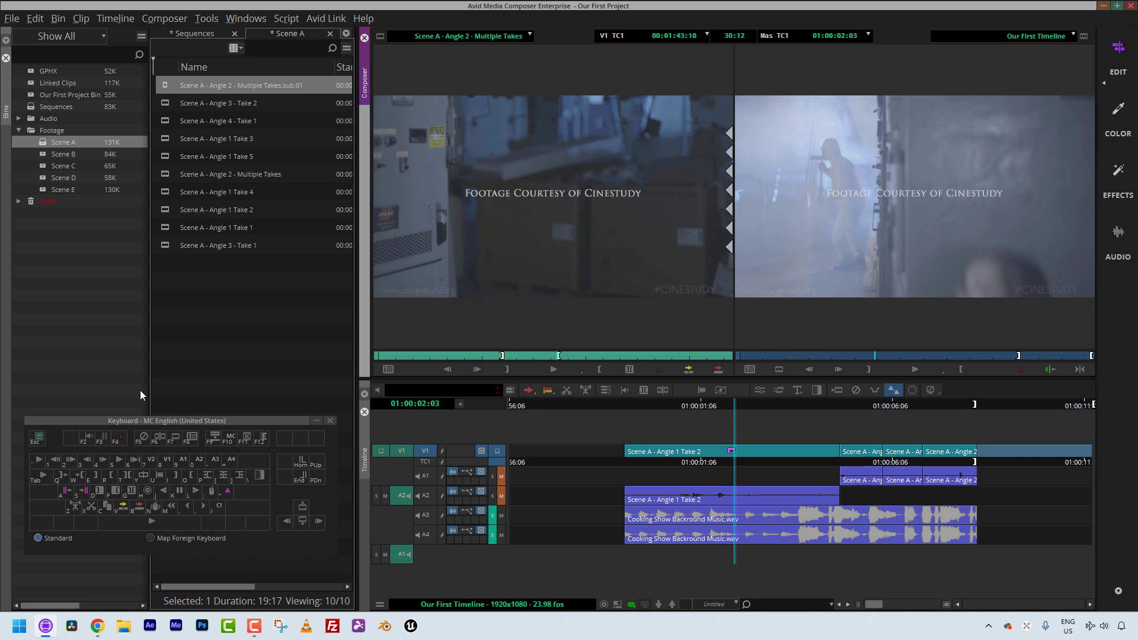
pyautogui.click(249, 438)
# Step: Scrub ahead in the source clip, mark another in point, and make a third subclip
pyautogui.moveTo(571, 357); pyautogui.dragTo(628, 358)
pyautogui.press('i')
pyautogui.press('i')
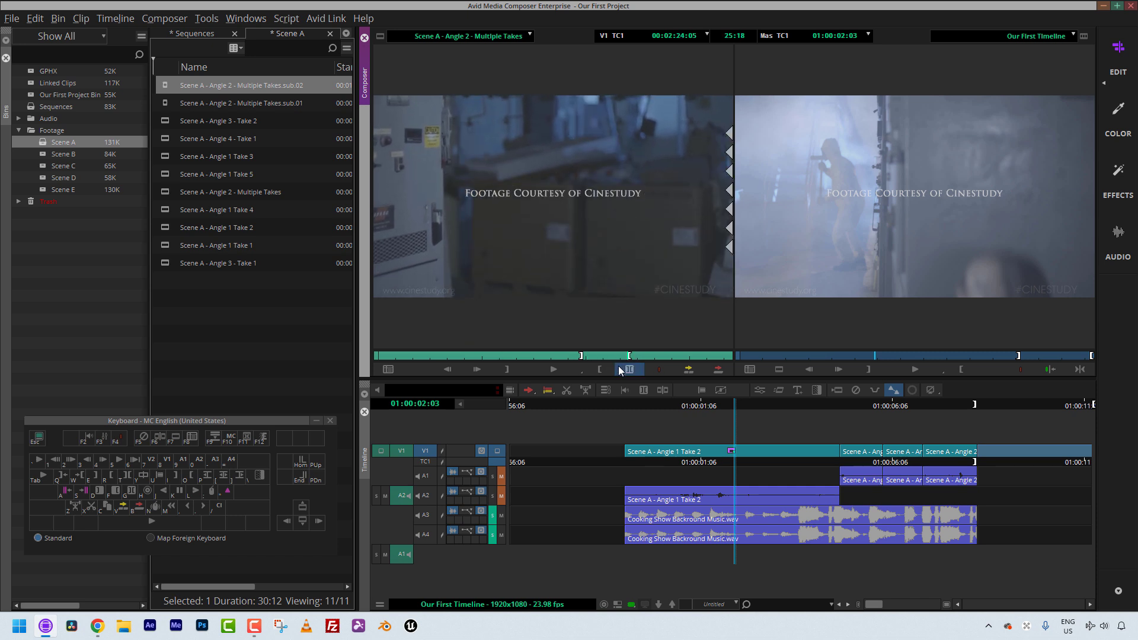
pyautogui.click(256, 445)
# Step: Scrub to a later take, mark new out and in points, and make a fourth subclip
pyautogui.click(664, 356)
pyautogui.moveTo(666, 358); pyautogui.dragTo(717, 353)
pyautogui.press('o')
pyautogui.press('i')
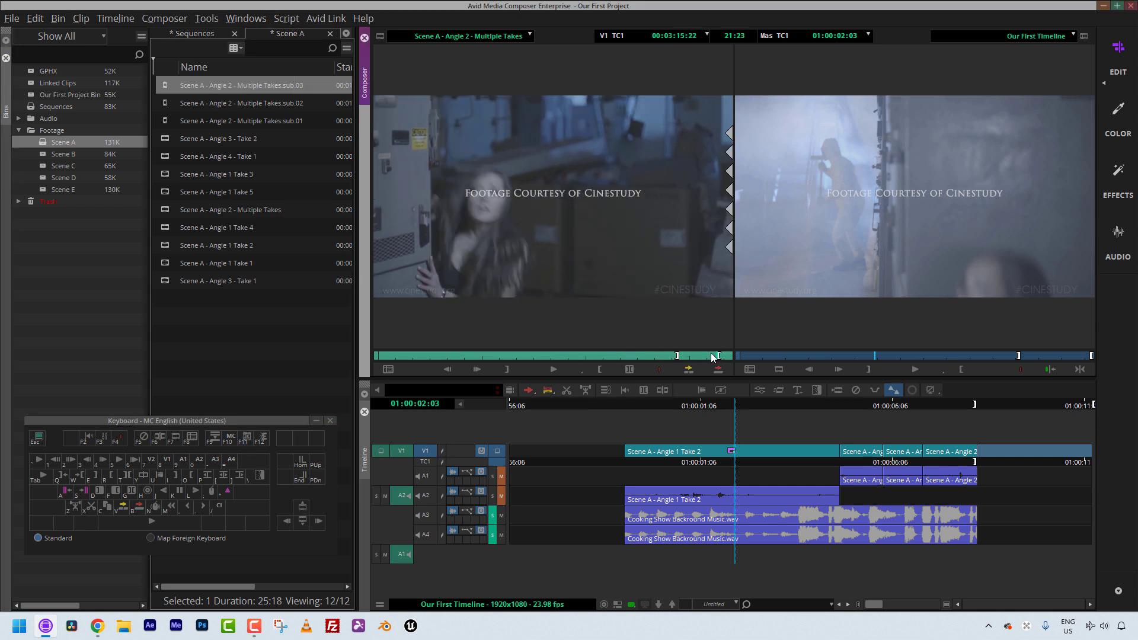
pyautogui.click(247, 439)
# Step: Select each of the new subclips in the bin in turn to review them
pyautogui.click(165, 131)
pyautogui.click(165, 124)
pyautogui.click(161, 102)
pyautogui.click(162, 85)
pyautogui.click(164, 103)
pyautogui.click(166, 119)
pyautogui.click(165, 139)
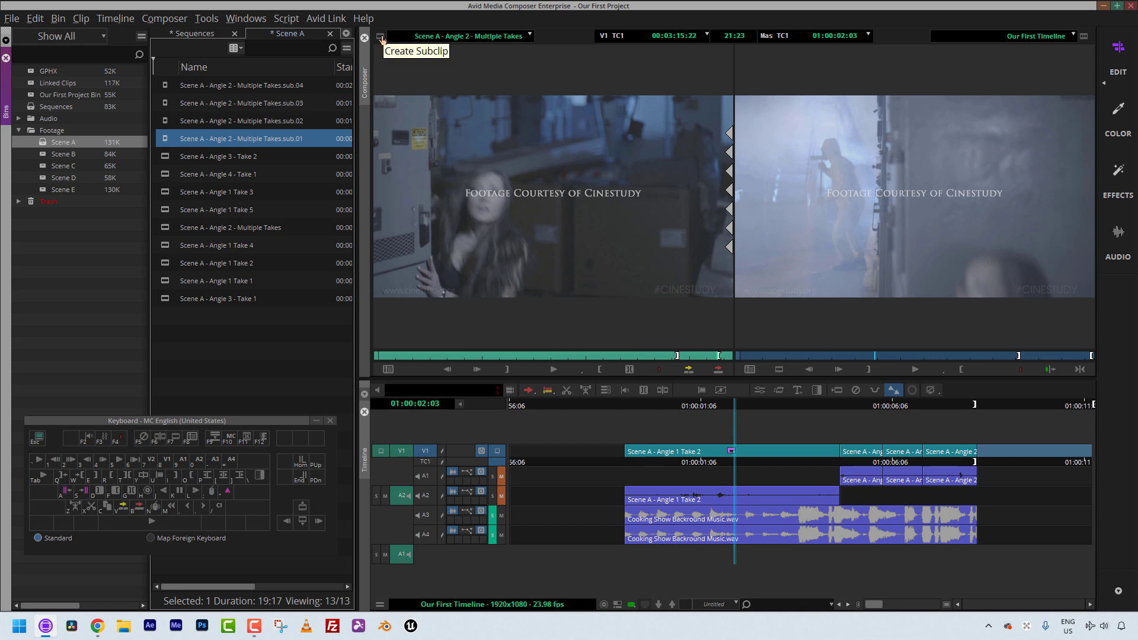
# Step: Drag a subclip of the marked source section from the source monitor into the Scene A bin
pyautogui.moveTo(381, 38); pyautogui.dragTo(249, 122)
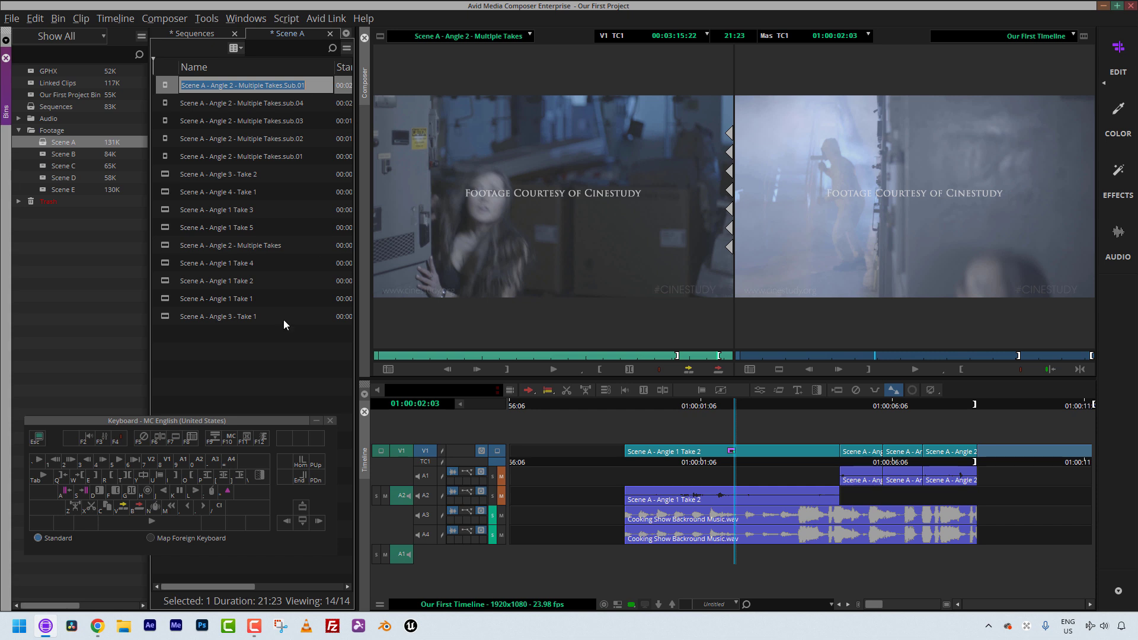
pyautogui.moveTo(261, 424); pyautogui.dragTo(266, 419)
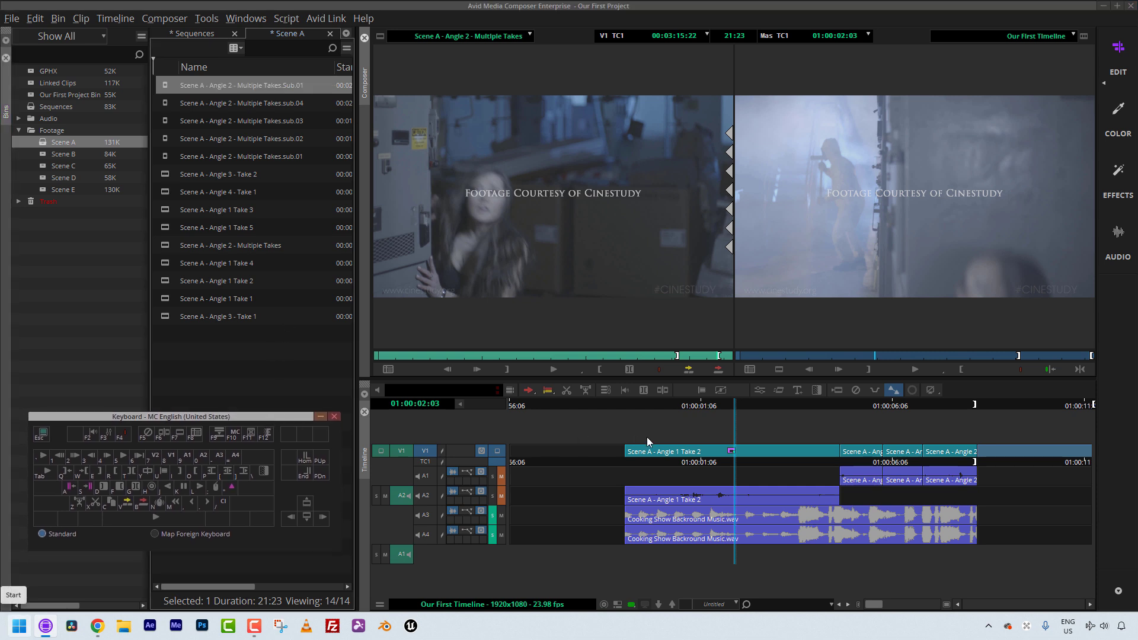
# Step: Park on the sequence near the first clip and open a new title in the Title Tool
pyautogui.click(715, 454)
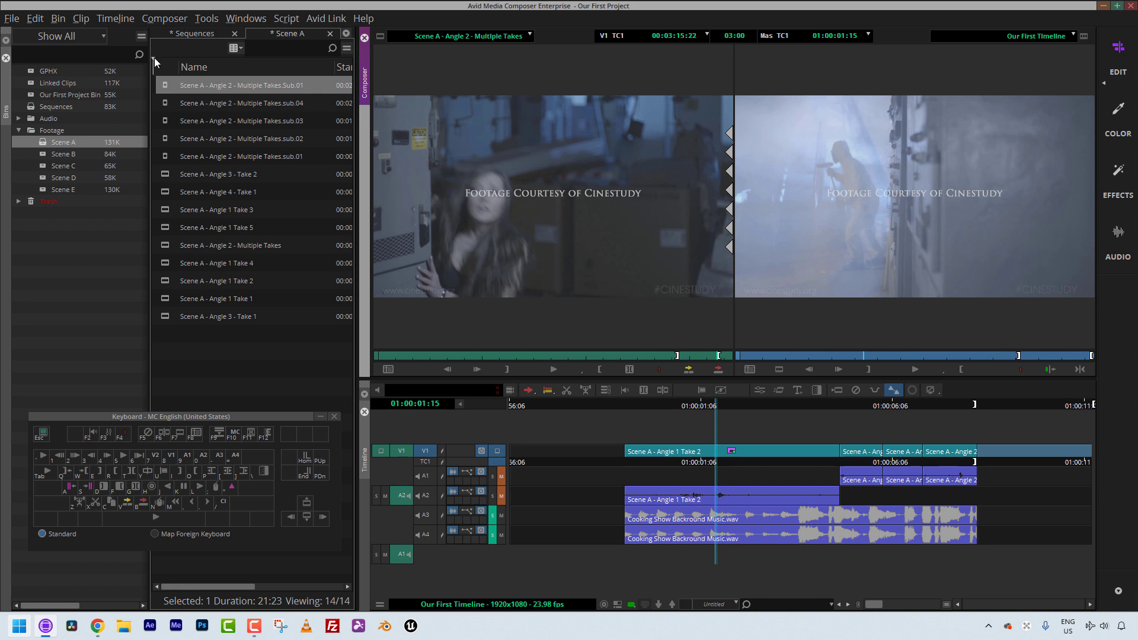
pyautogui.click(81, 18)
pyautogui.click(89, 56)
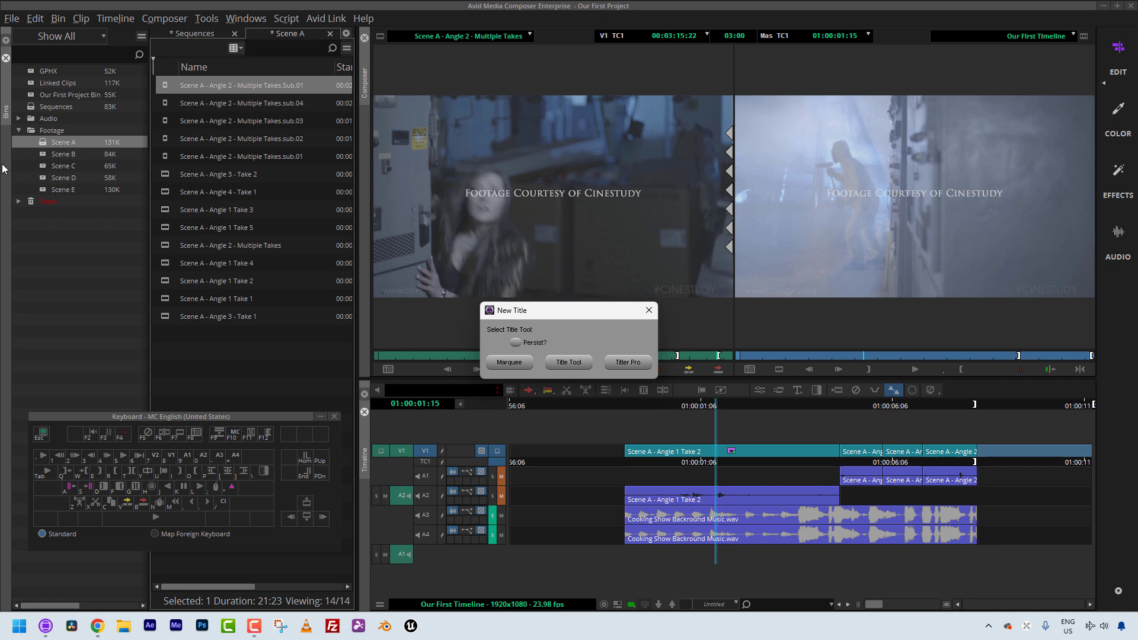
pyautogui.click(569, 362)
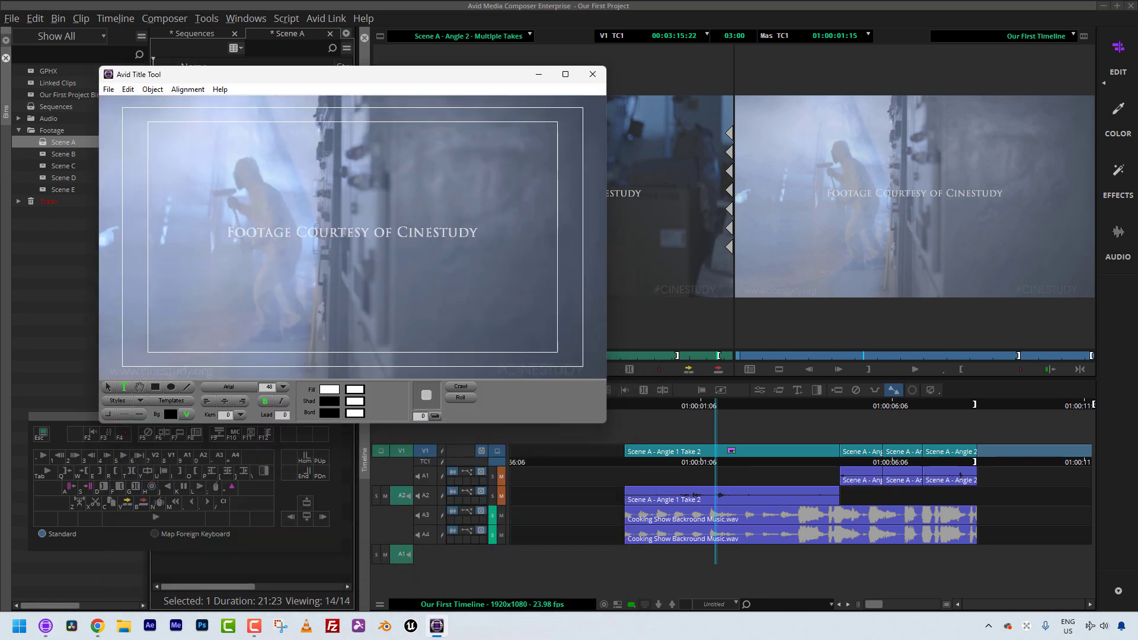
# Step: Type the title text "STOP!!!!" on the title frame
pyautogui.click(239, 273)
pyautogui.write('STOP!!!!')
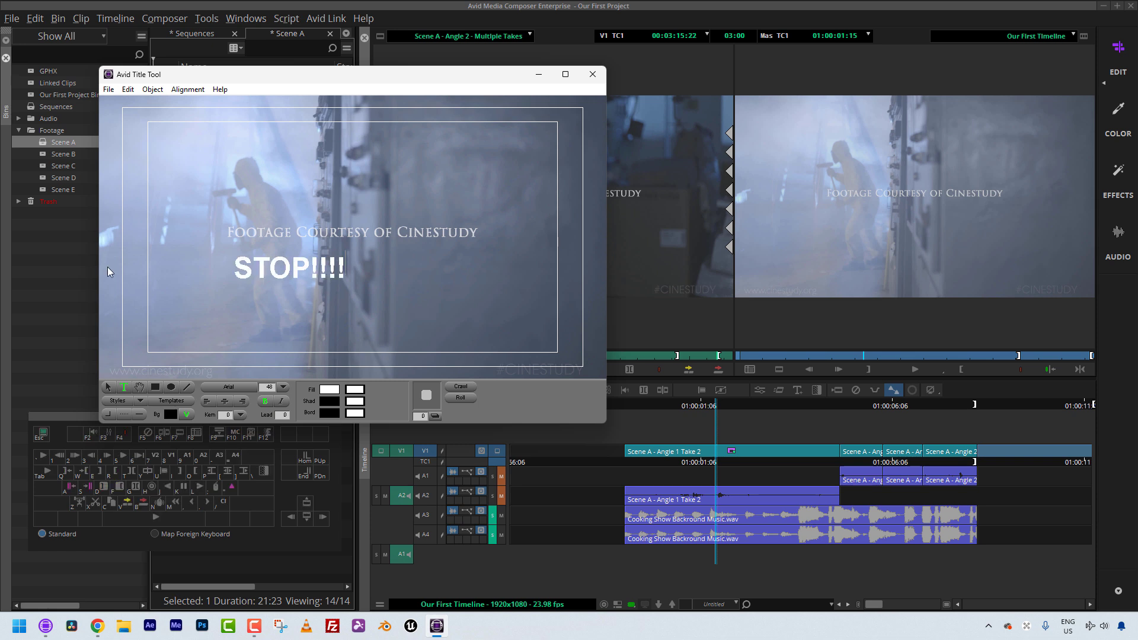
# Step: Set the title text's font to Impact and its size to 85
pyautogui.click(109, 388)
pyautogui.click(233, 386)
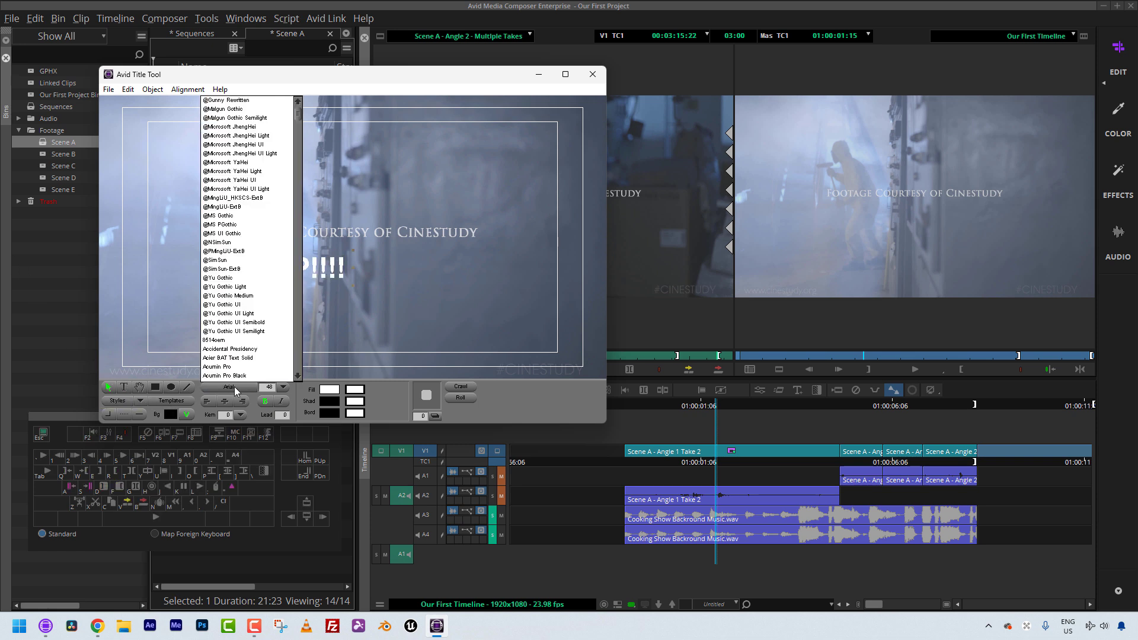
pyautogui.press('Return')
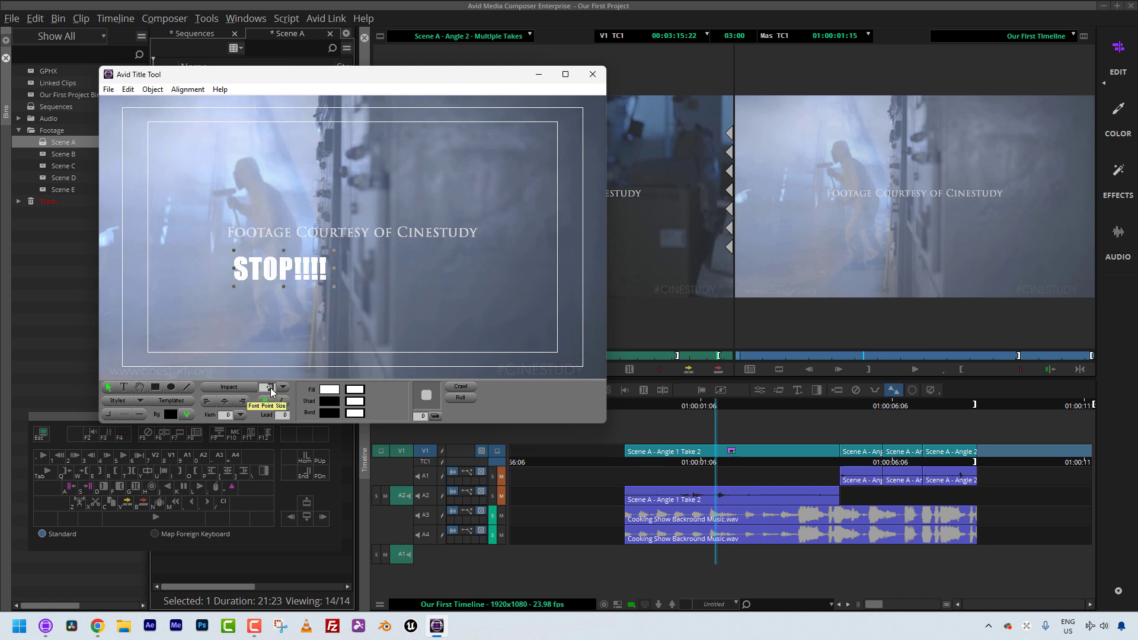
pyautogui.write('85')
pyautogui.press('Return')
# Step: Widen and reposition the STOP!!!! text box inside the safe title area
pyautogui.moveTo(308, 291); pyautogui.dragTo(557, 273)
pyautogui.moveTo(192, 249); pyautogui.dragTo(221, 291)
pyautogui.moveTo(585, 285); pyautogui.dragTo(559, 287)
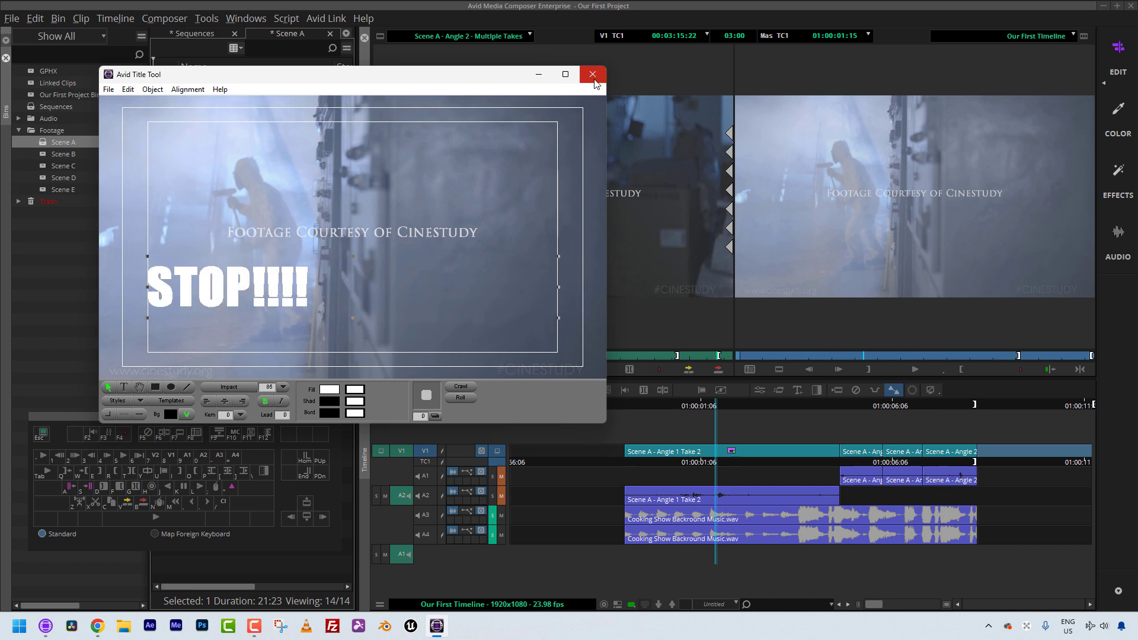
# Step: Close the Title Tool and save the title into the Sequences bin
pyautogui.click(593, 78)
pyautogui.click(335, 279)
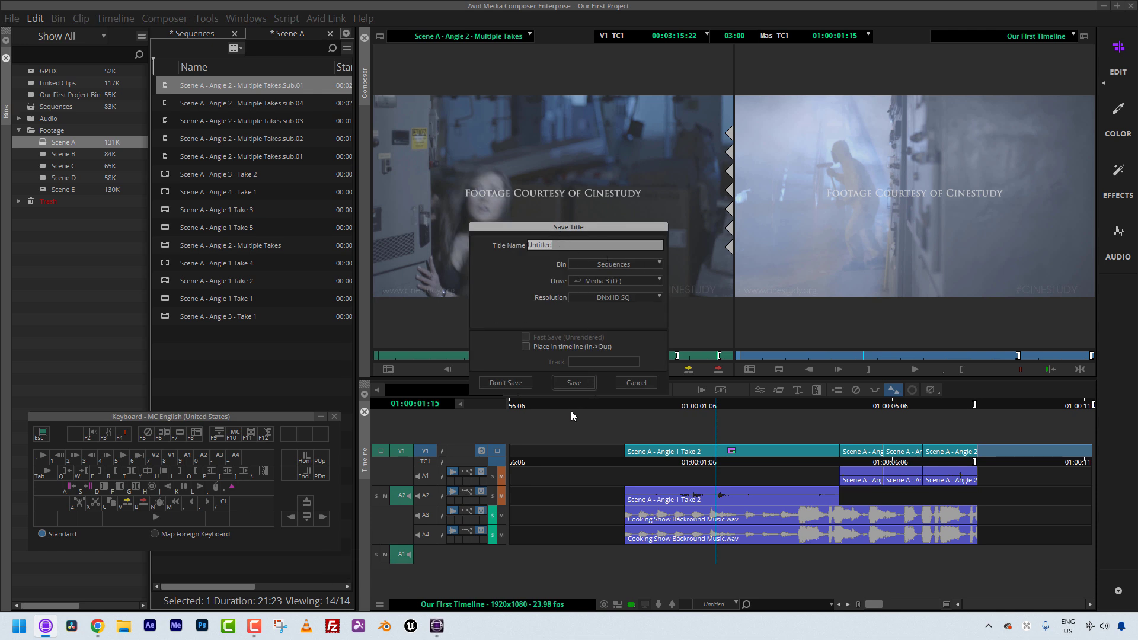
pyautogui.click(566, 383)
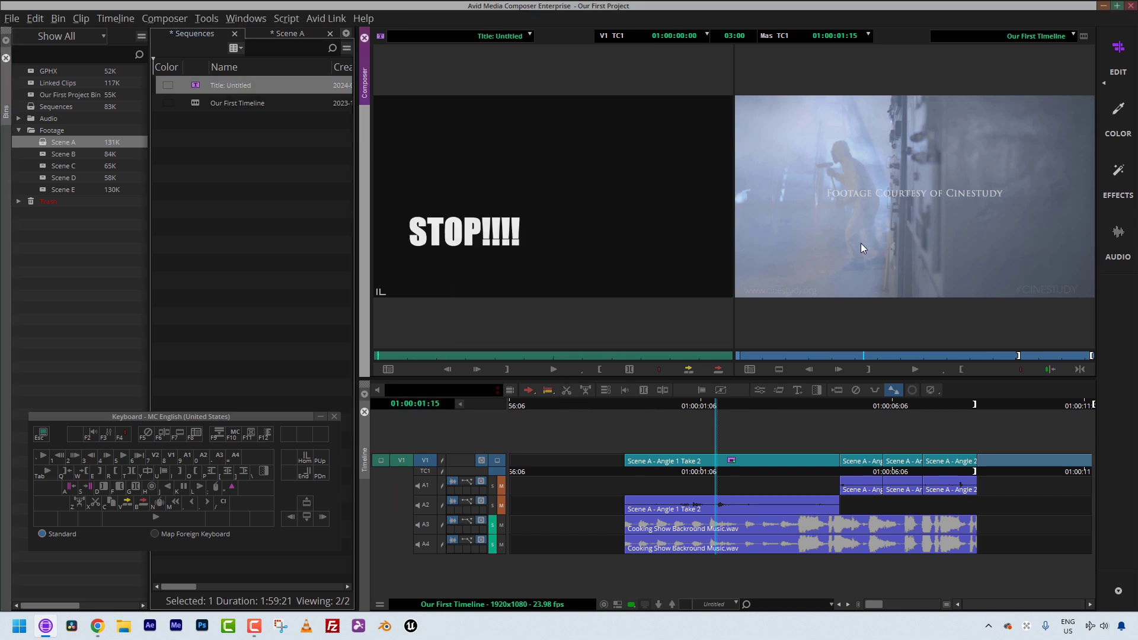
# Step: Add a V2 track and overwrite the title onto it above the first clip, repositioning the segment
pyautogui.hotkey('ctrl', 'y')
pyautogui.click(460, 354)
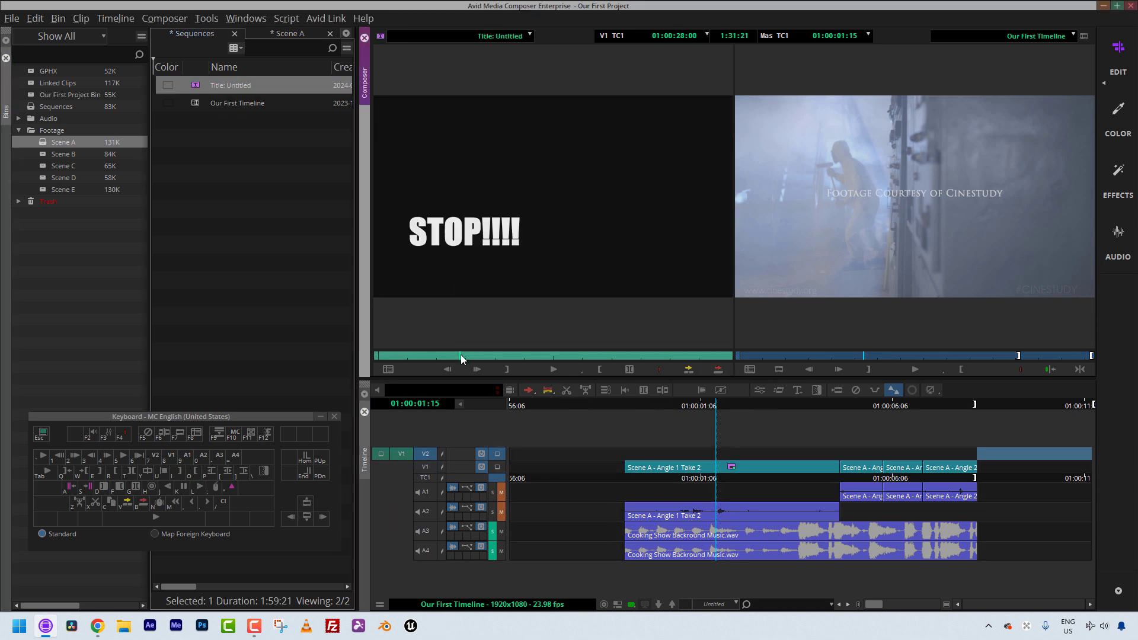
pyautogui.press('o')
pyautogui.press('b')
pyautogui.moveTo(713, 469); pyautogui.dragTo(651, 467)
pyautogui.press('i')
pyautogui.hotkey('ctrl', 'z')
pyautogui.press('b')
pyautogui.click(682, 471)
pyautogui.moveTo(648, 464); pyautogui.dragTo(696, 446)
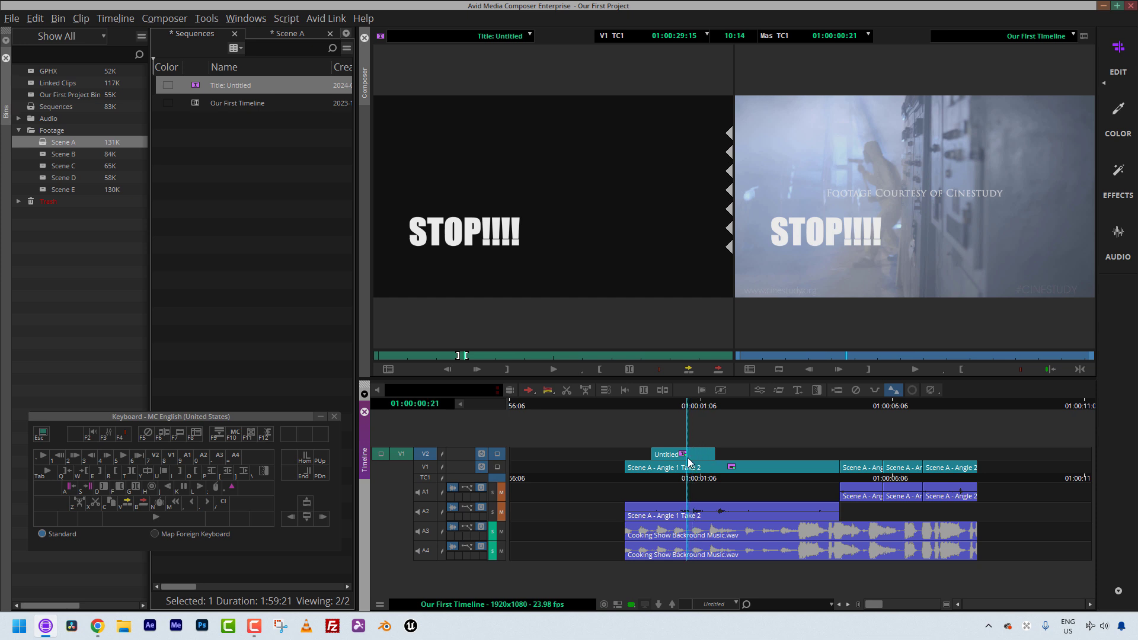
# Step: Open the title segment in the Effect Editor and scrub through its effect timeline
pyautogui.click(686, 458)
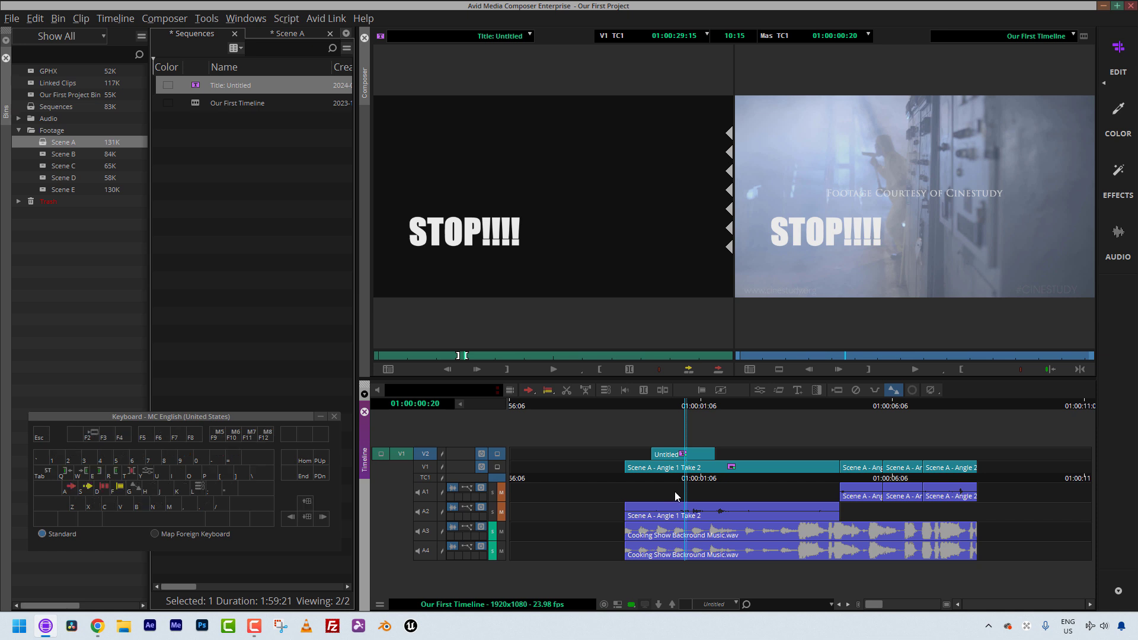
pyautogui.hotkey('shift', 'e')
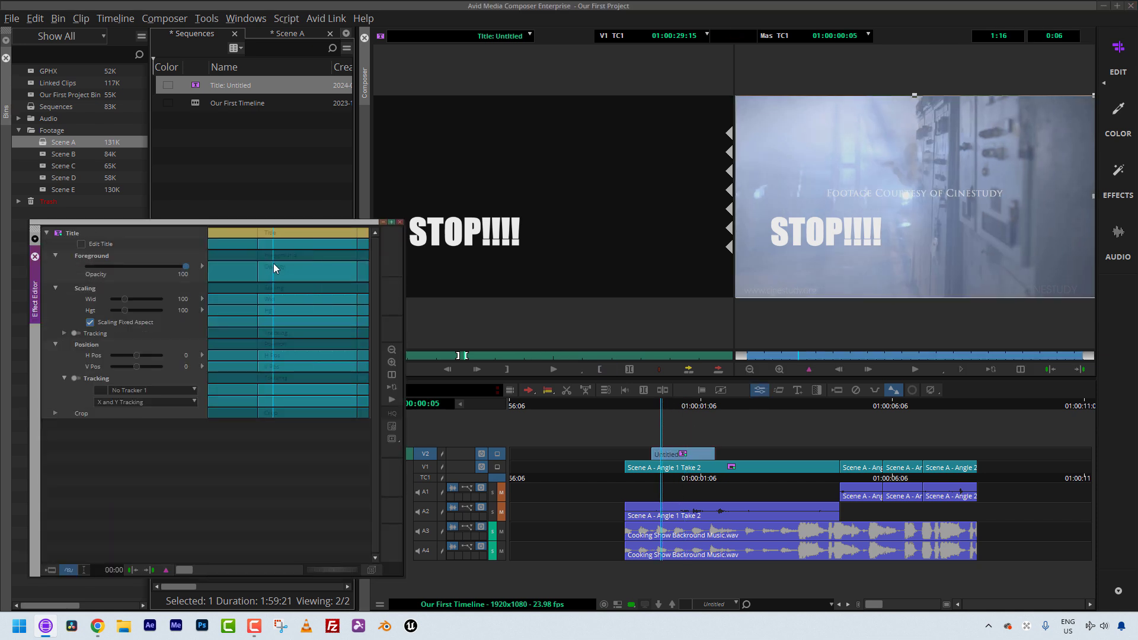
pyautogui.moveTo(271, 267); pyautogui.dragTo(225, 269)
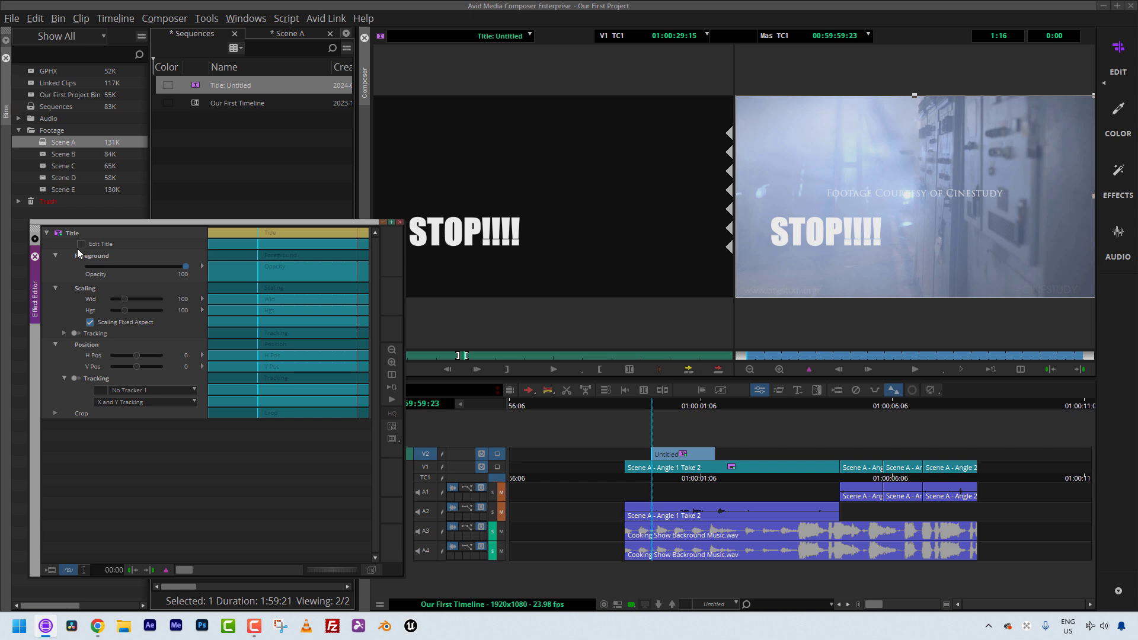
pyautogui.click(344, 279)
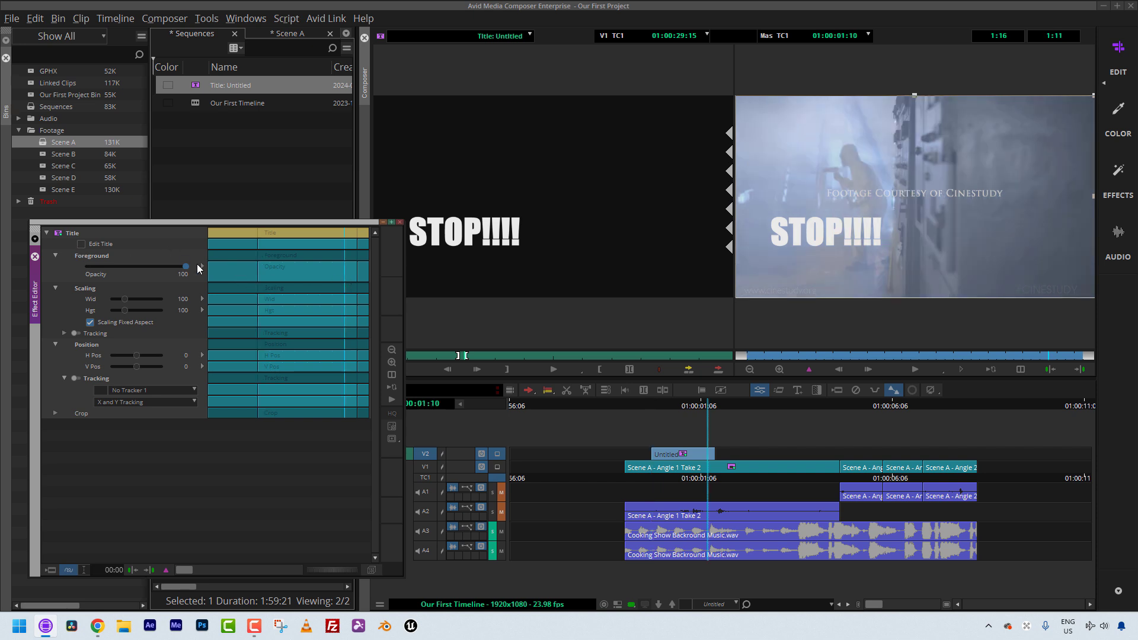
pyautogui.moveTo(344, 280); pyautogui.dragTo(354, 282)
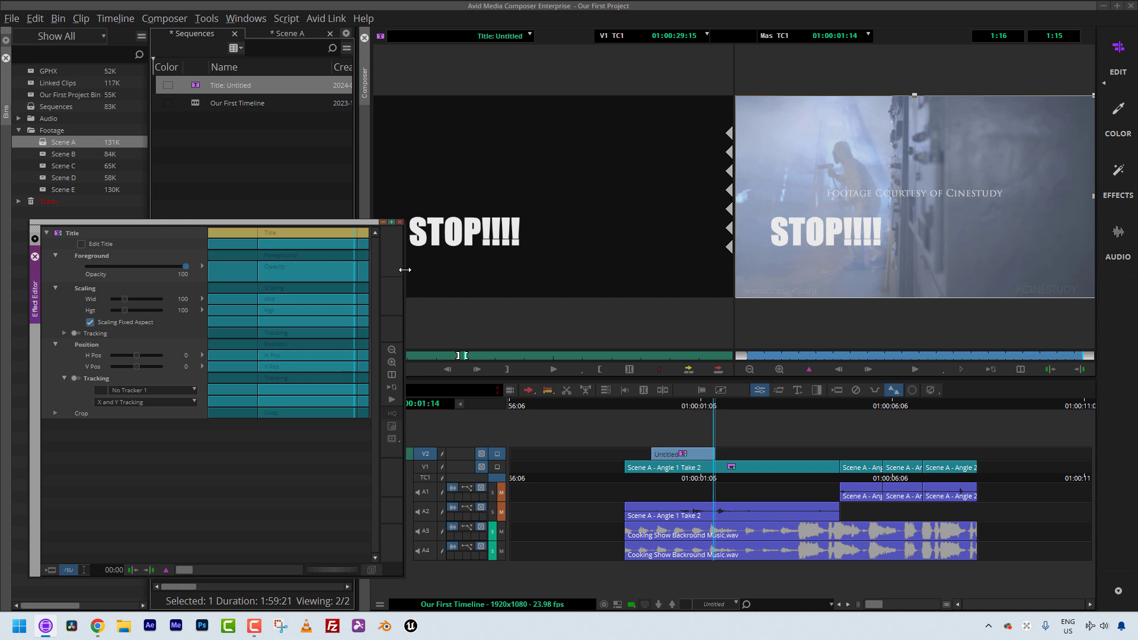
pyautogui.click(400, 221)
# Step: Apply a fade to the title with 5 frames fade up and 5 frames fade down
pyautogui.click(679, 463)
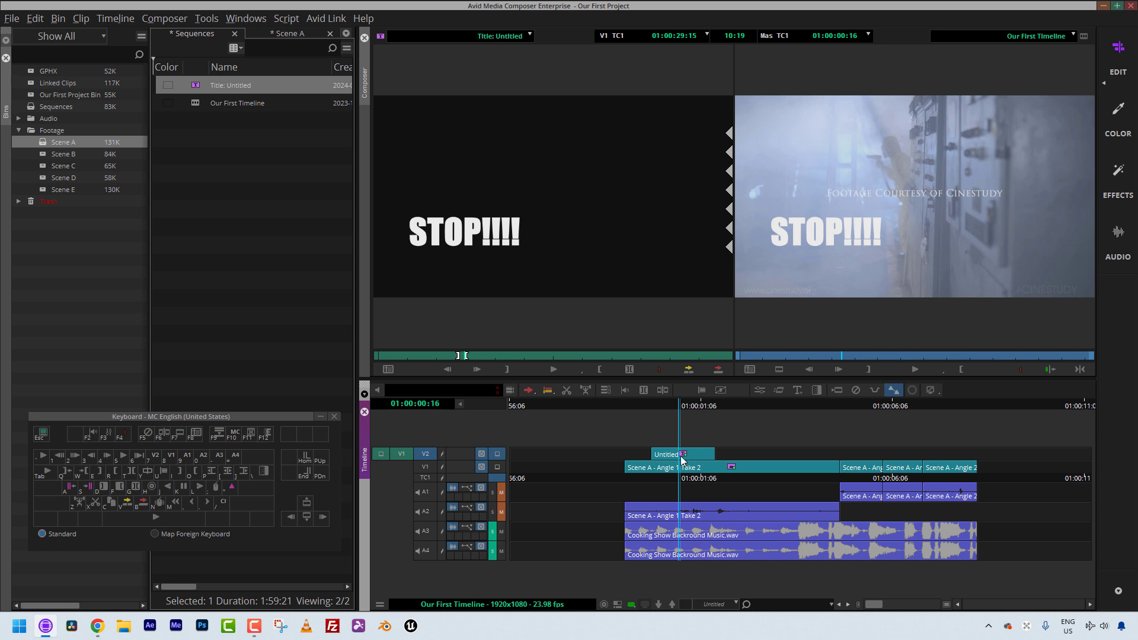
pyautogui.press('\\')
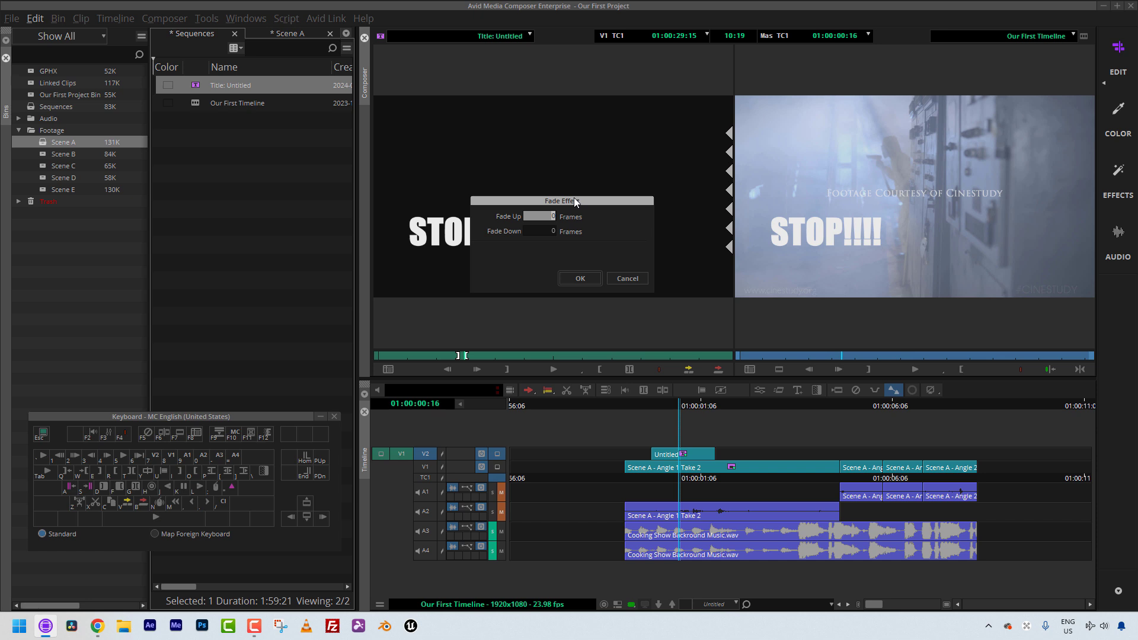
pyautogui.write('5')
pyautogui.press('Tab')
pyautogui.write('5')
pyautogui.press('Tab')
pyautogui.click(577, 279)
# Step: Play the sequence from before the title to review the fades
pyautogui.click(643, 472)
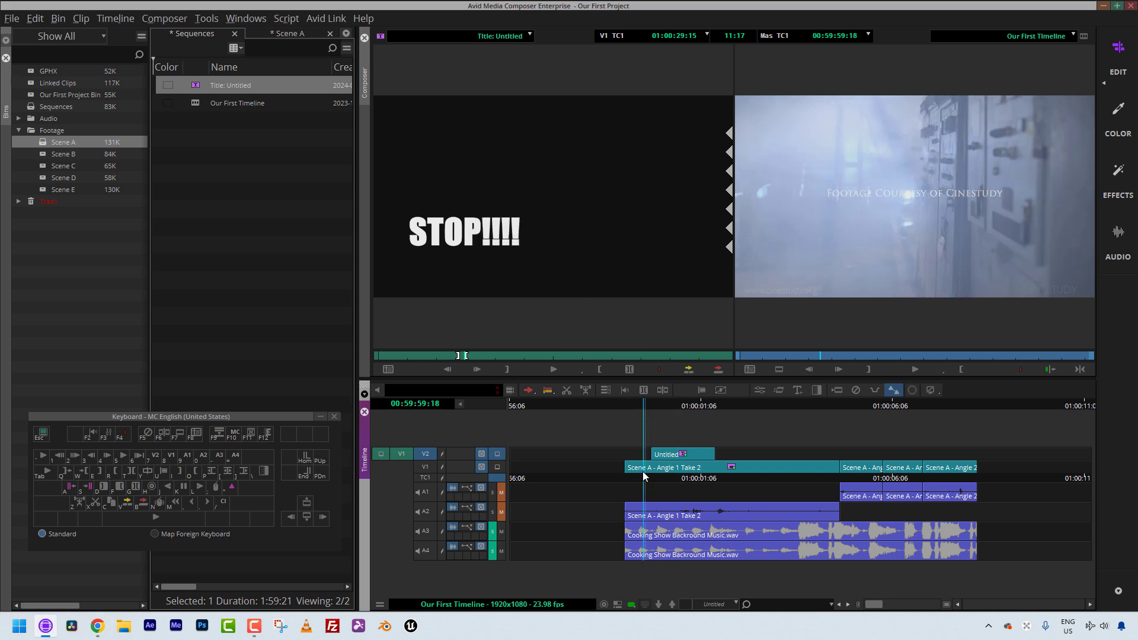
pyautogui.press('space')
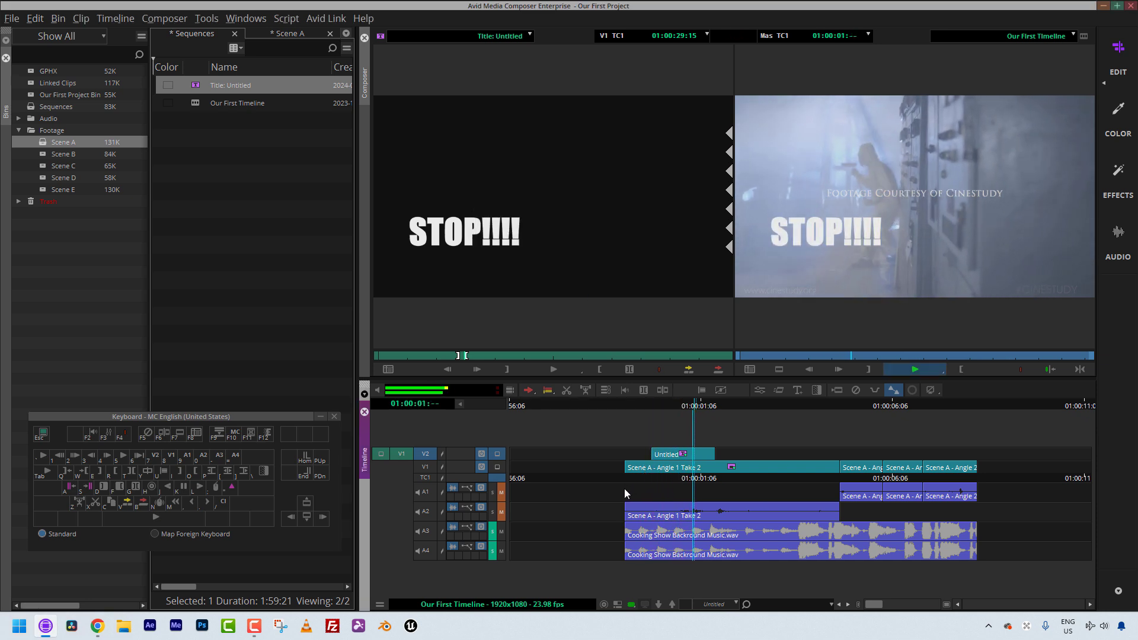
pyautogui.press('space')
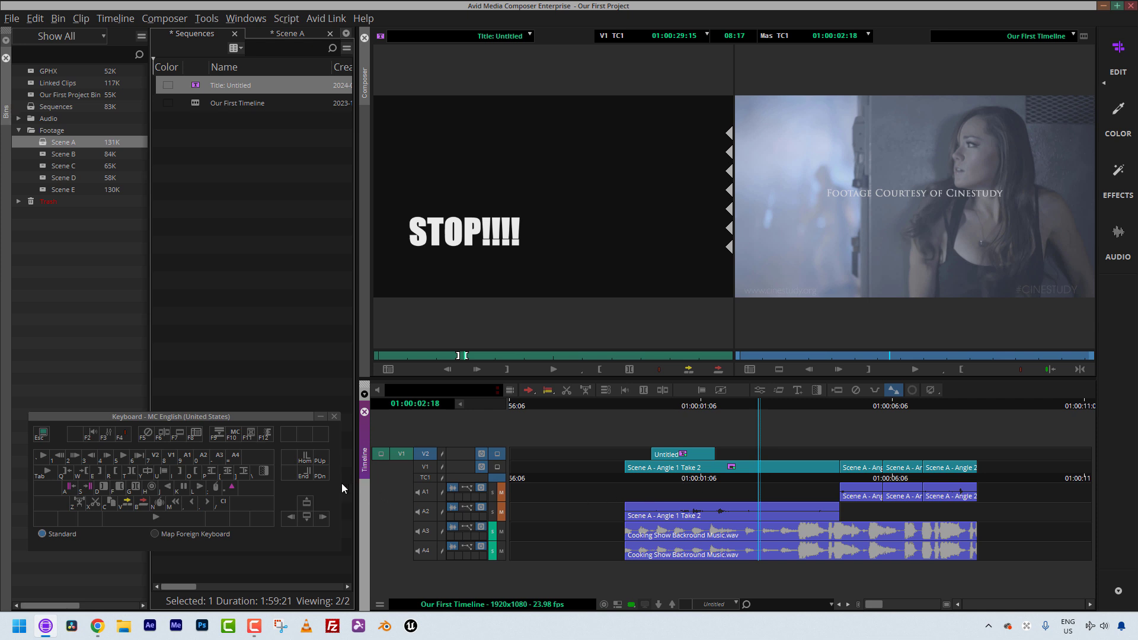
# Step: Open the Command Palette and browse its Edit and FX tabs
pyautogui.hotkey('ctrl', '3')
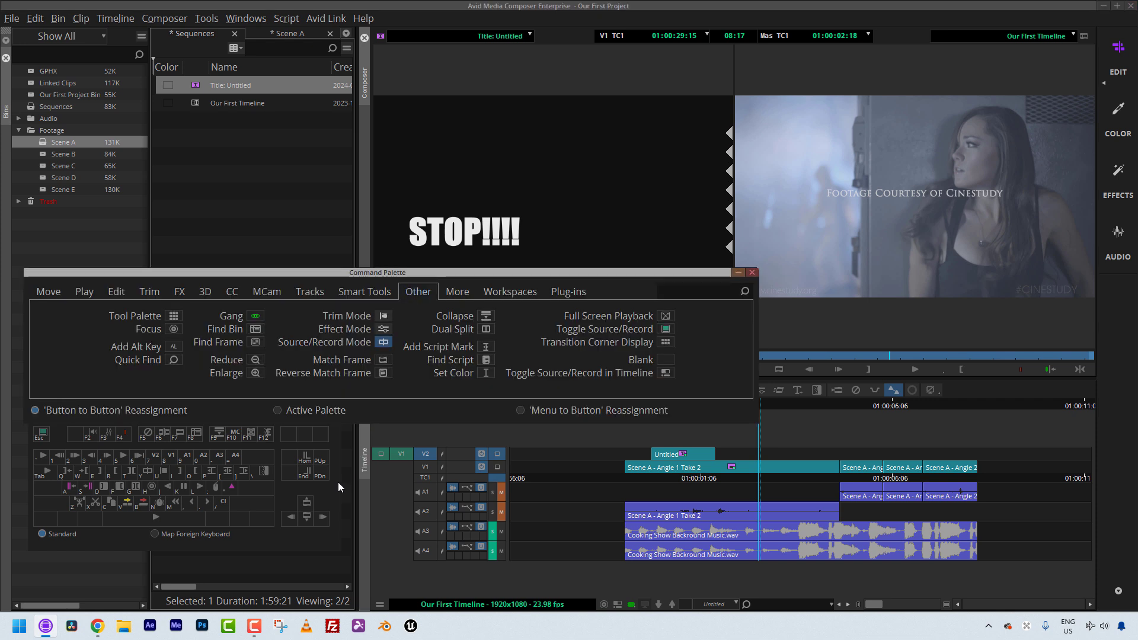
pyautogui.moveTo(251, 272); pyautogui.dragTo(257, 243)
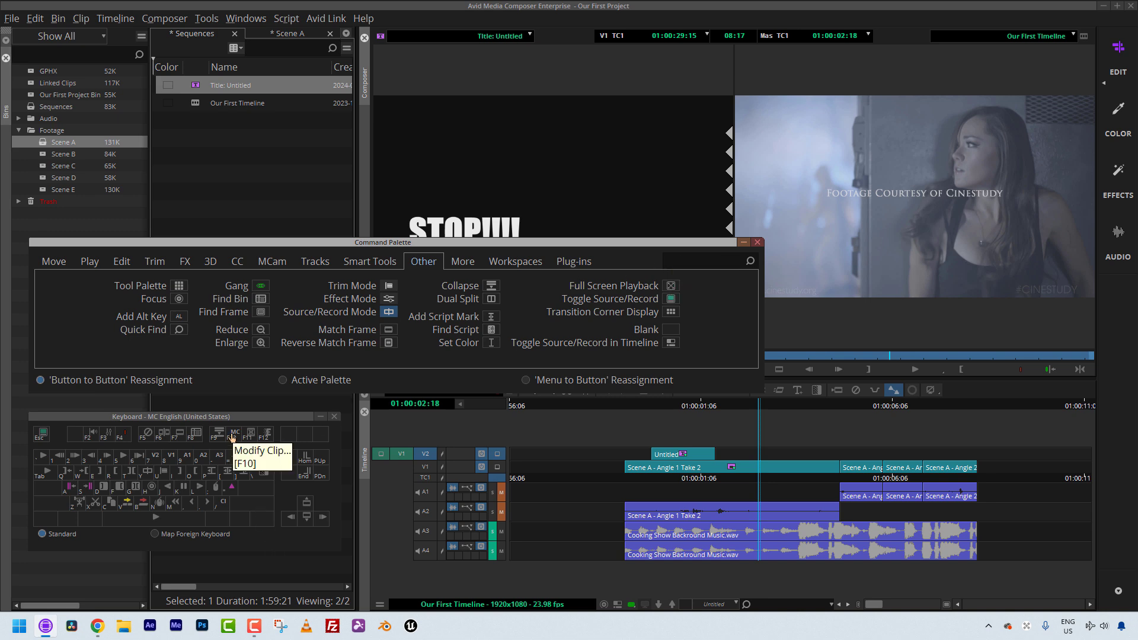
pyautogui.click(81, 18)
pyautogui.click(82, 18)
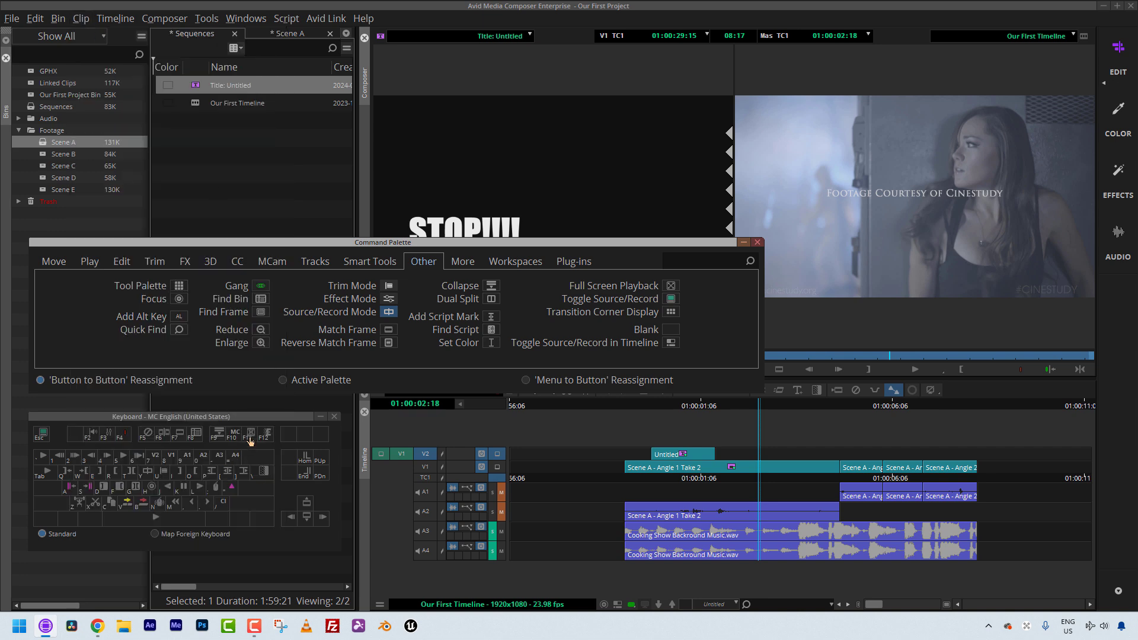
pyautogui.click(118, 260)
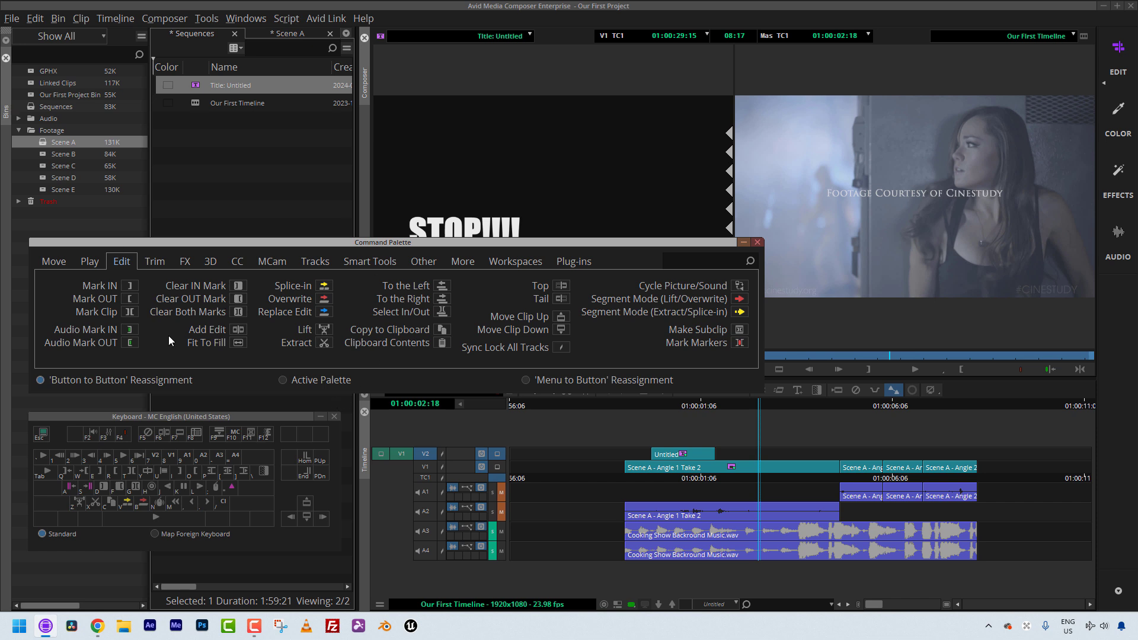
pyautogui.click(180, 259)
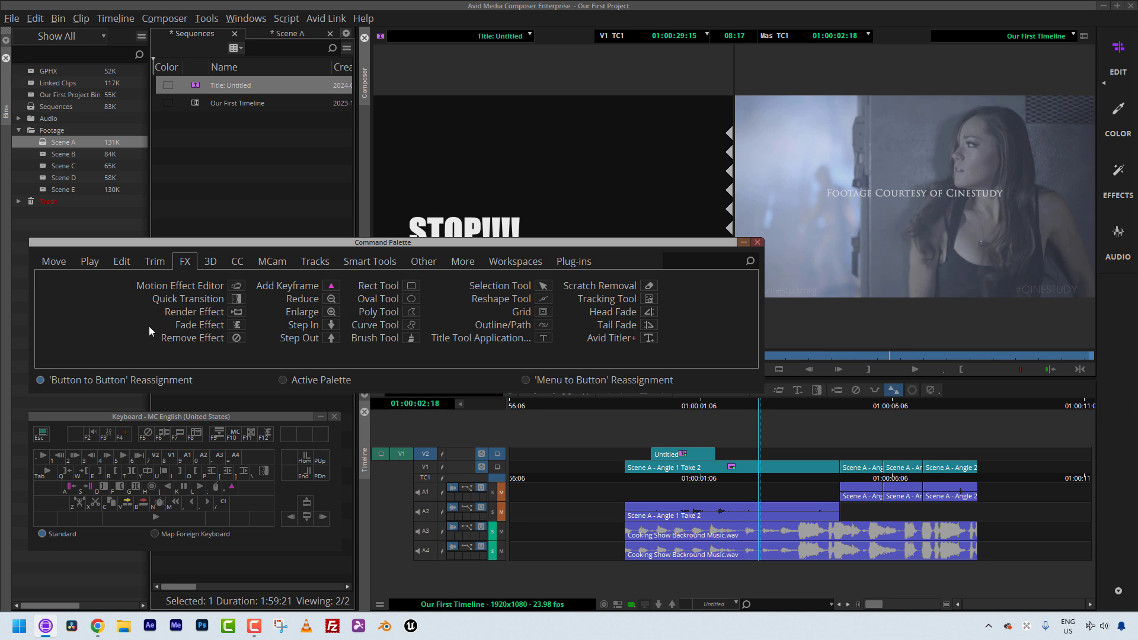
pyautogui.click(758, 242)
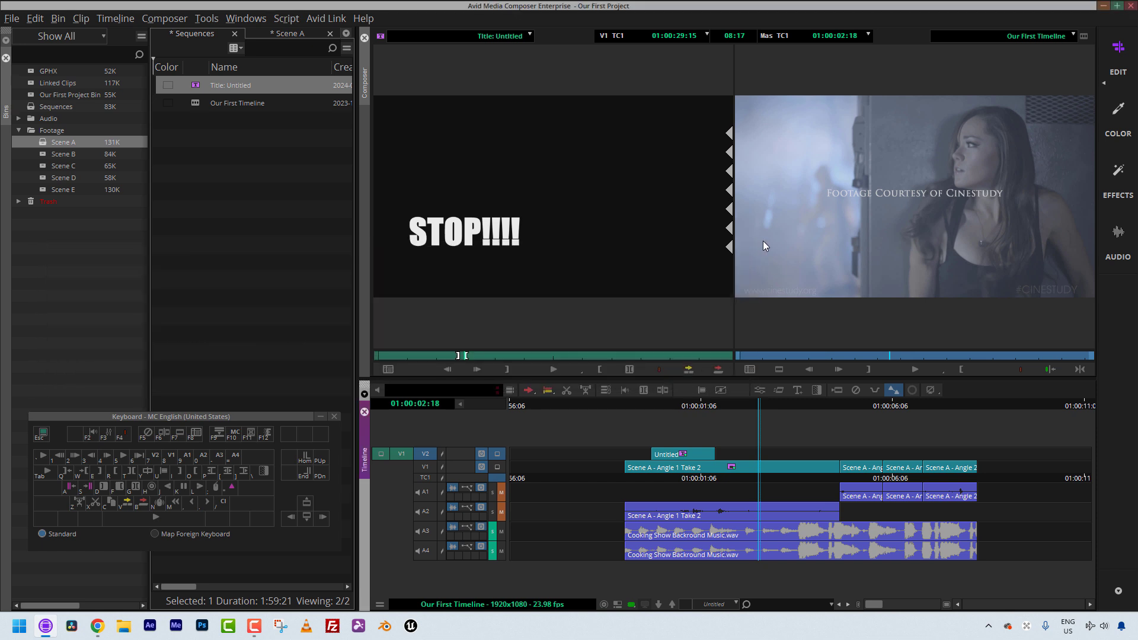
# Step: Mark and remove the title segment, then delete the V2 track
pyautogui.press('shift')
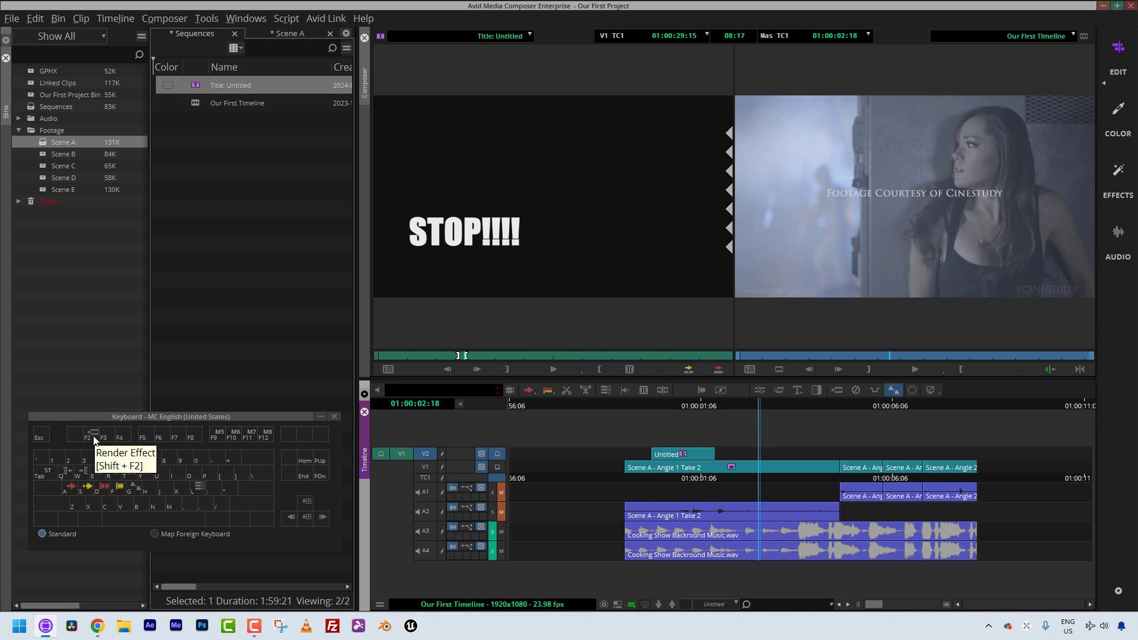
pyautogui.click(694, 468)
pyautogui.press('t')
pyautogui.press('q')
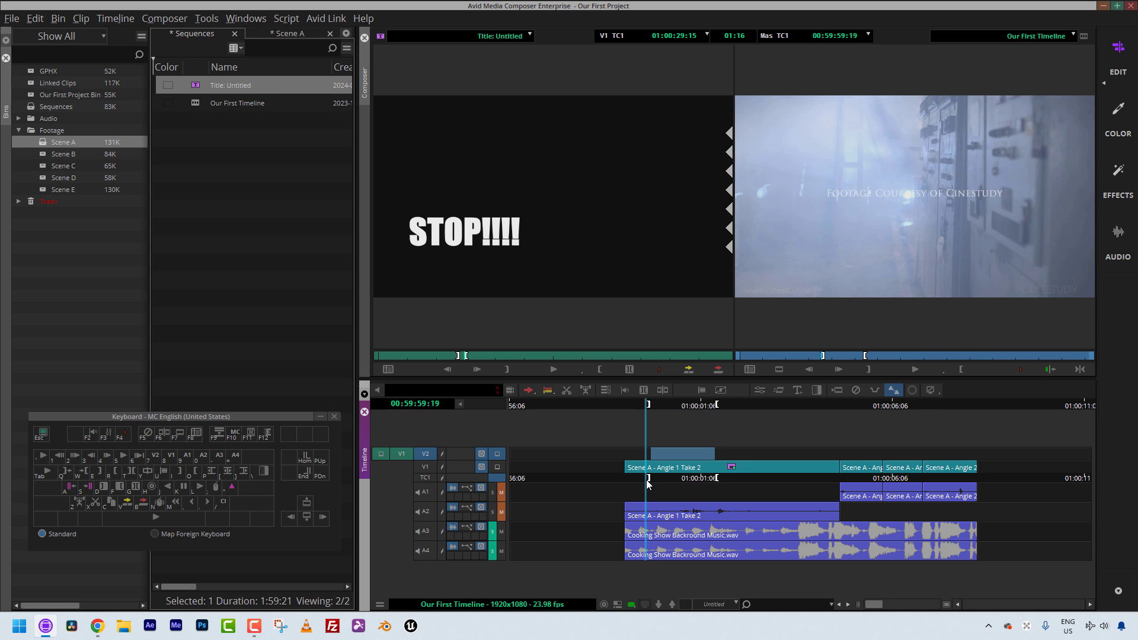
pyautogui.press('Delete')
pyautogui.click(570, 332)
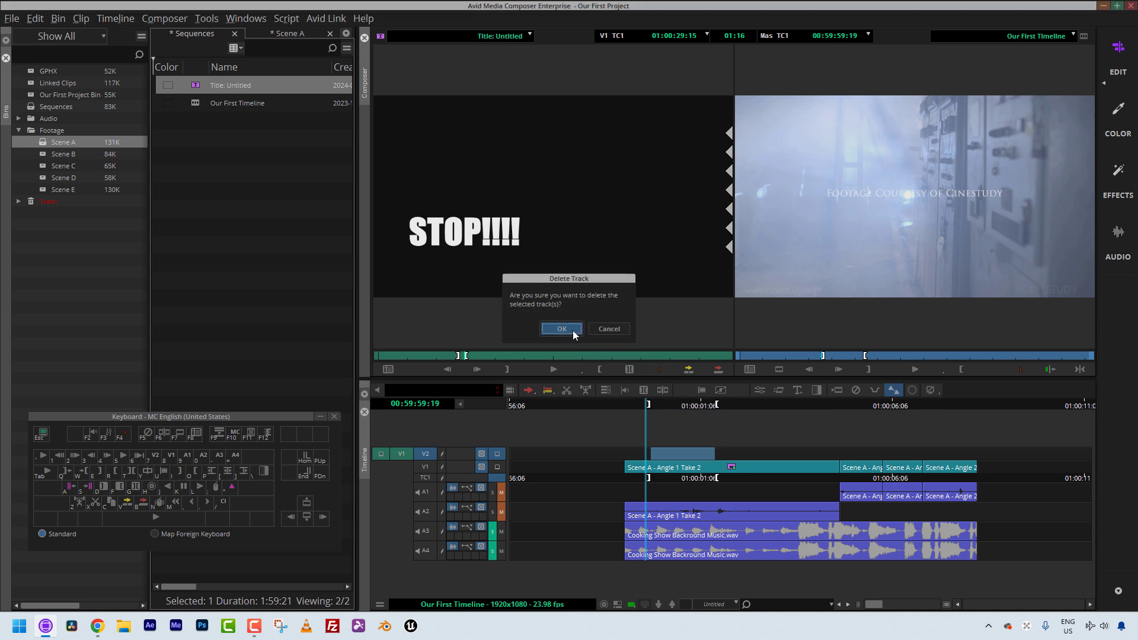
# Step: Open Effect Mode on the V1 clip's 3D Warp effect and scale the image up by enlarging its corner
pyautogui.click(707, 502)
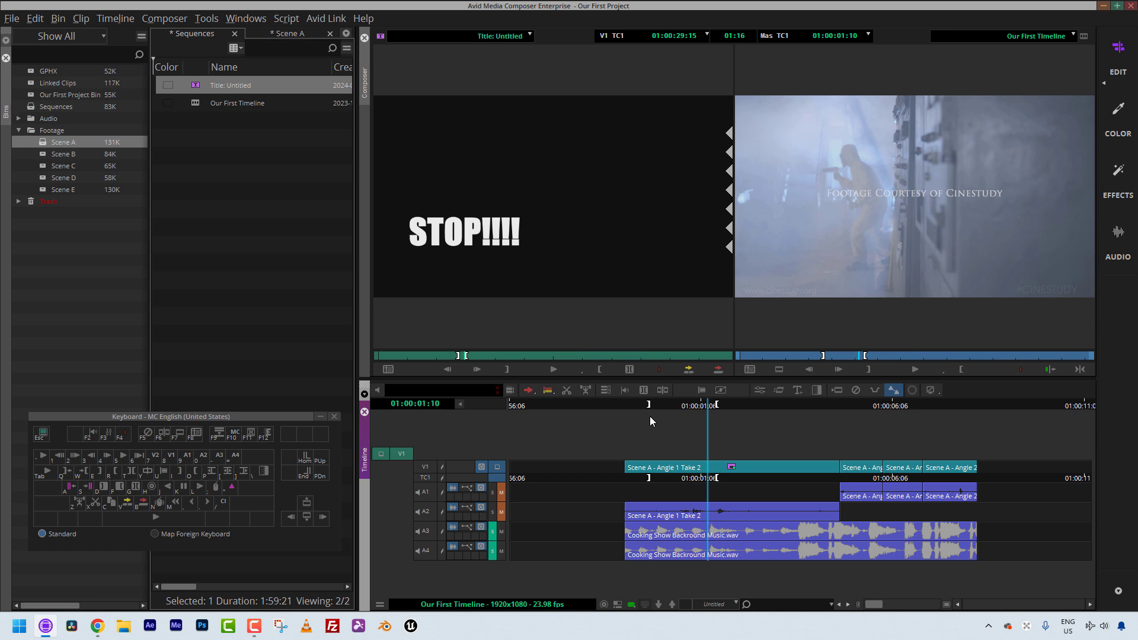
pyautogui.moveTo(710, 464)
pyautogui.mouseDown()
pyautogui.moveTo(760, 465)
pyautogui.moveTo(684, 472)
pyautogui.moveTo(831, 467)
pyautogui.moveTo(701, 479)
pyautogui.mouseUp()
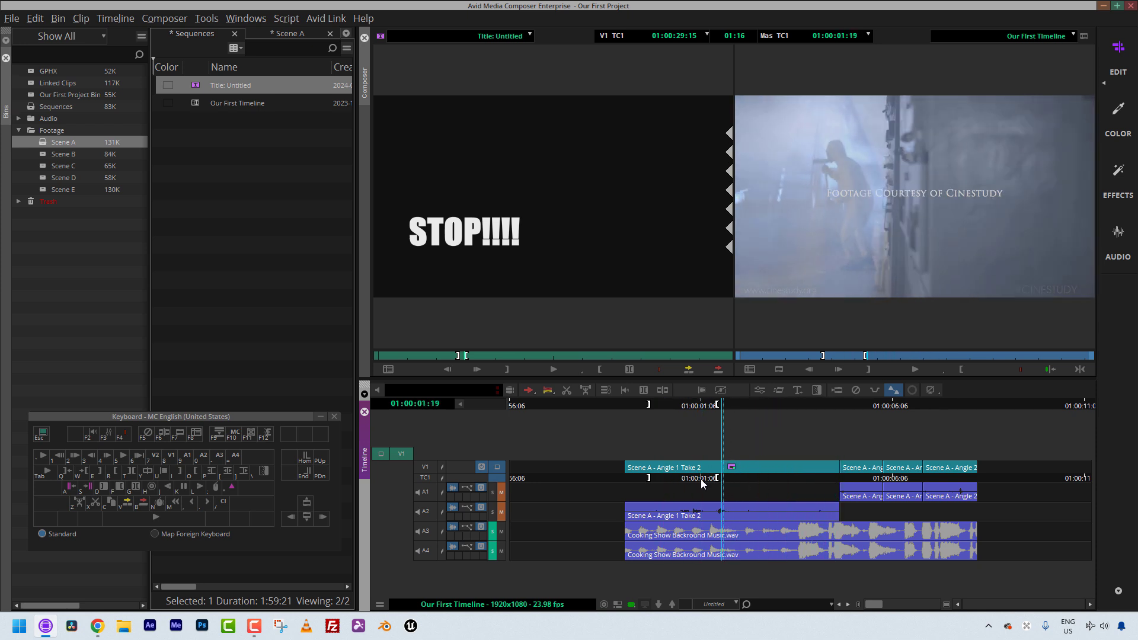
pyautogui.click(759, 390)
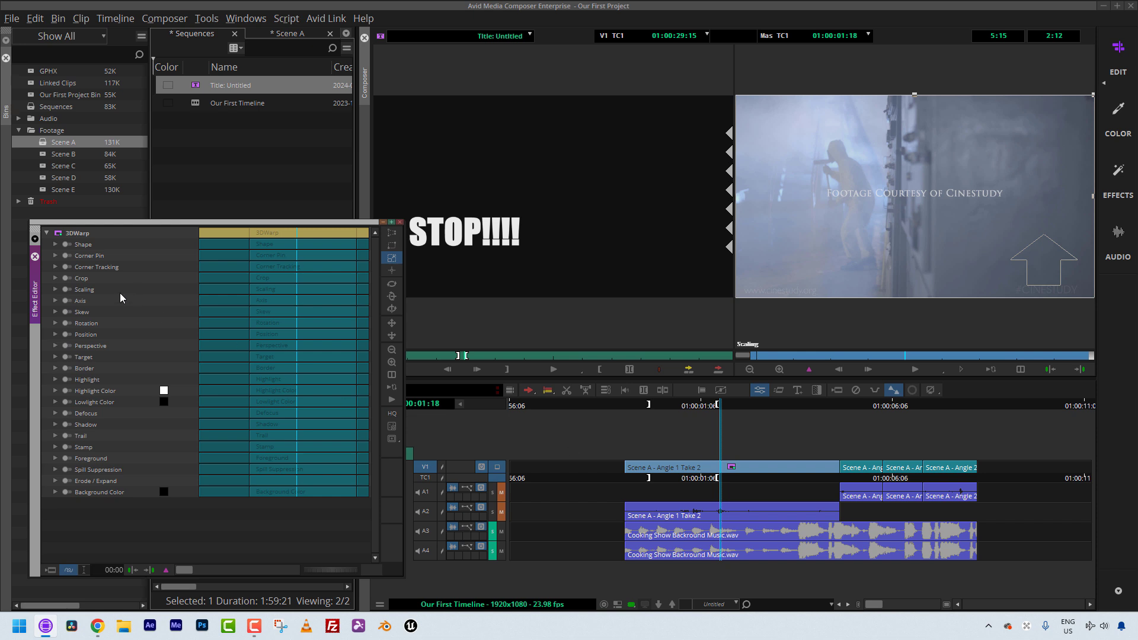
pyautogui.moveTo(188, 221); pyautogui.dragTo(193, 136)
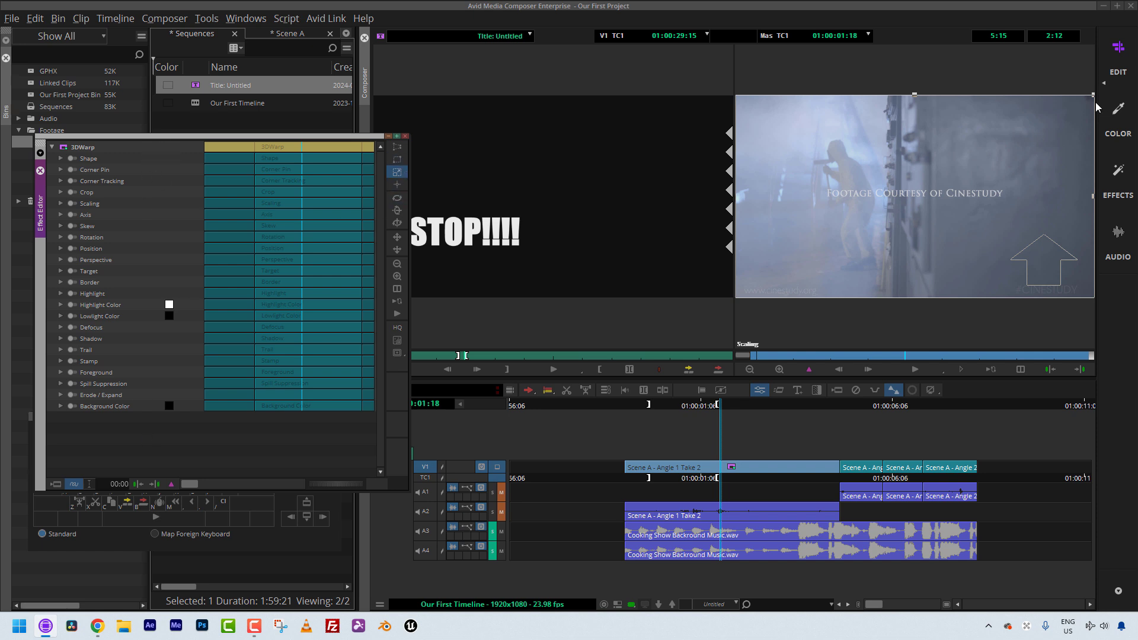
pyautogui.moveTo(1092, 97); pyautogui.dragTo(1107, 82)
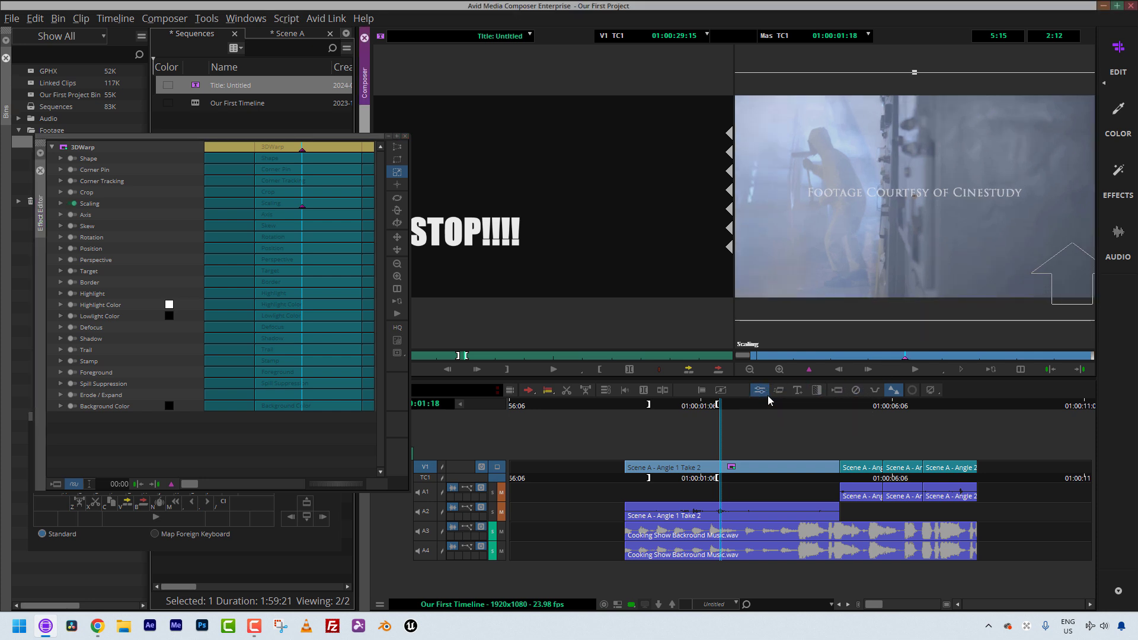
pyautogui.click(404, 137)
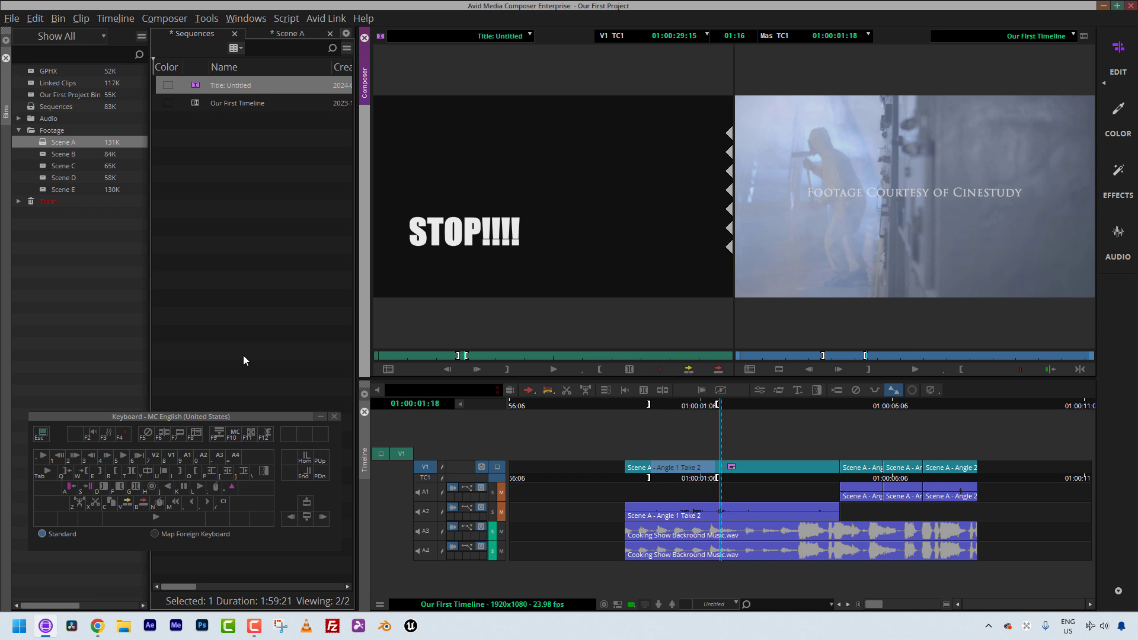
pyautogui.press('shift')
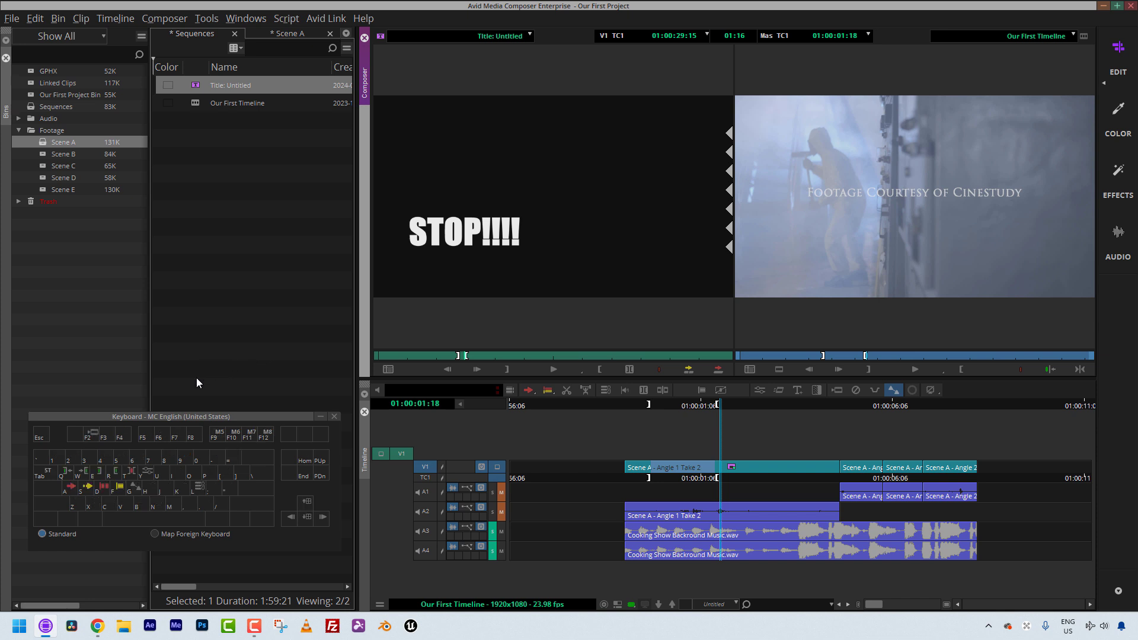
pyautogui.hotkey('ctrl', 'r')
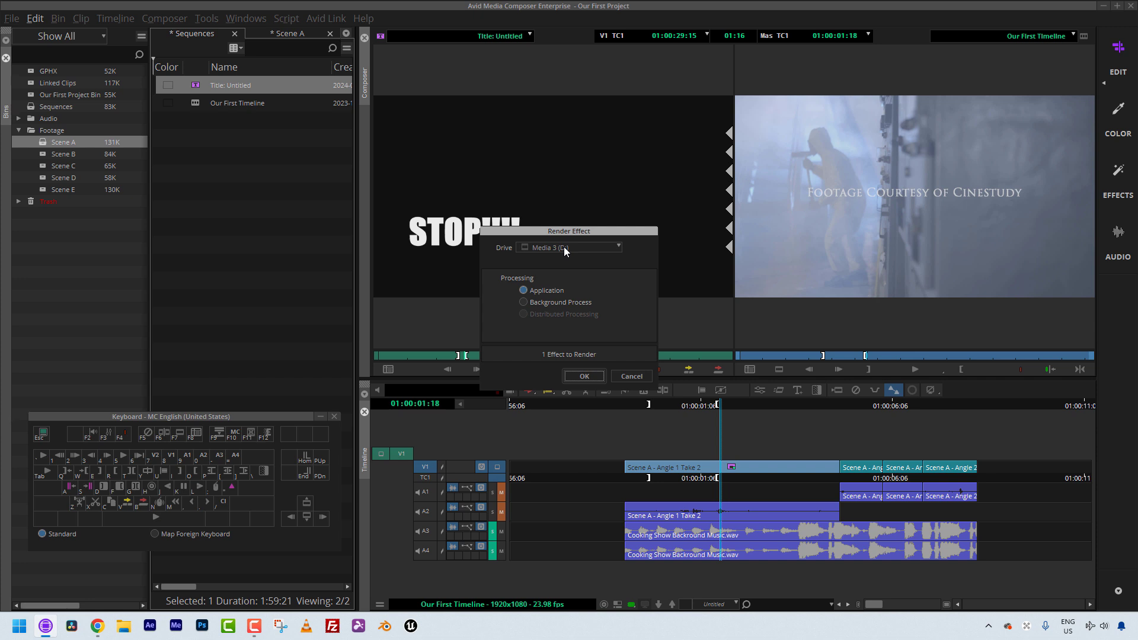
pyautogui.click(625, 376)
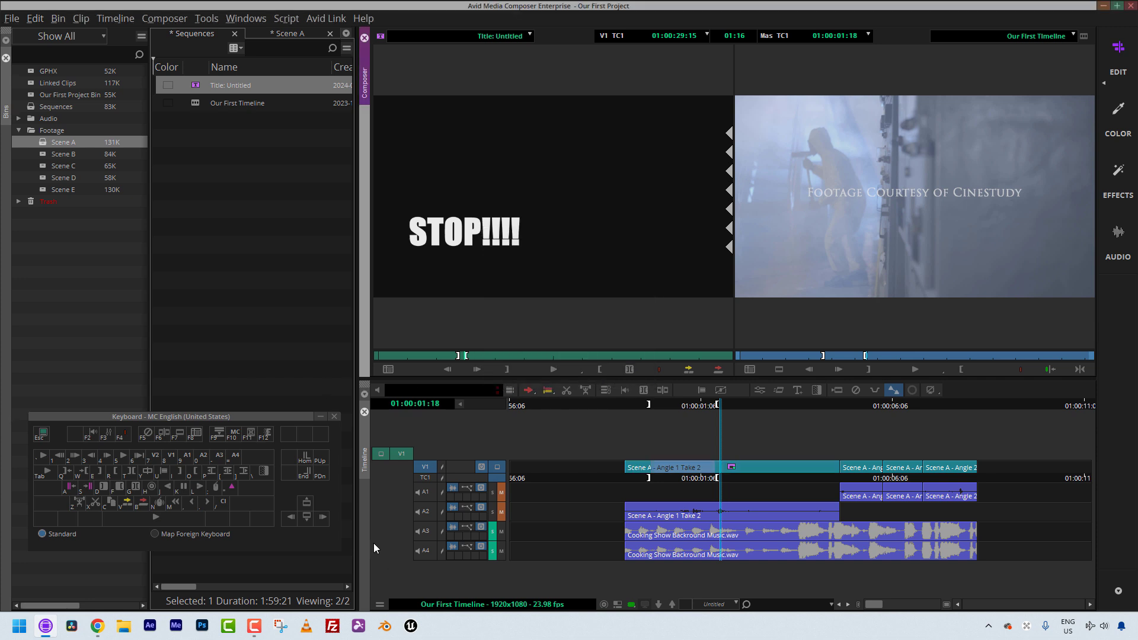
# Step: Open the Command Palette
pyautogui.hotkey('ctrl', '3')
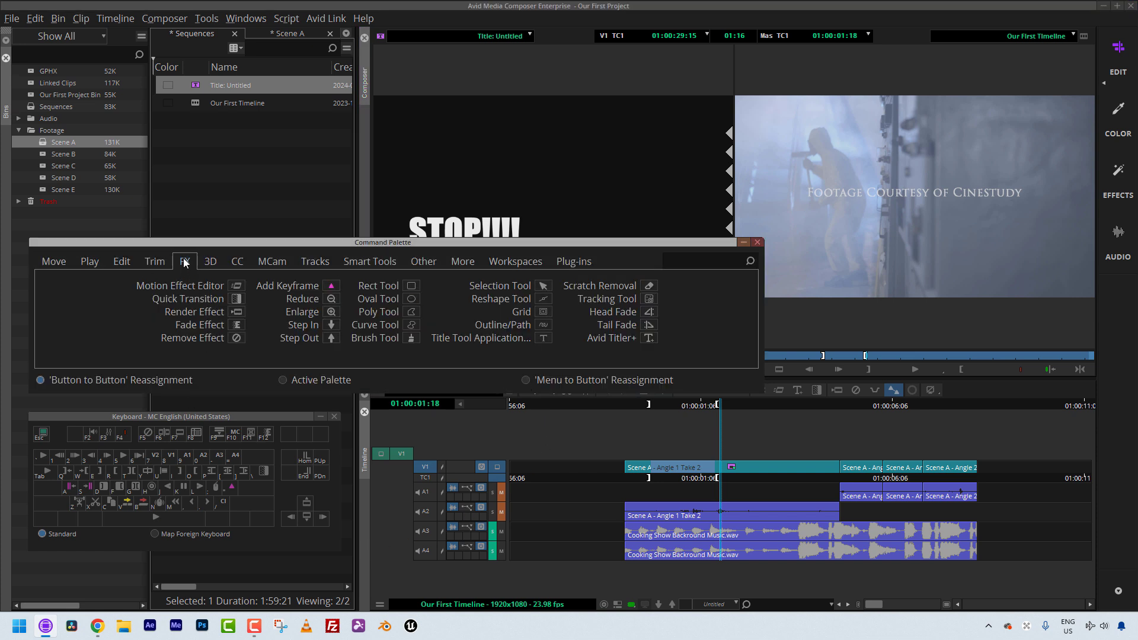
# Step: Browse the Command Palette's Other and FX tabs and the Shift layer of the keyboard map, then close both windows
pyautogui.click(426, 263)
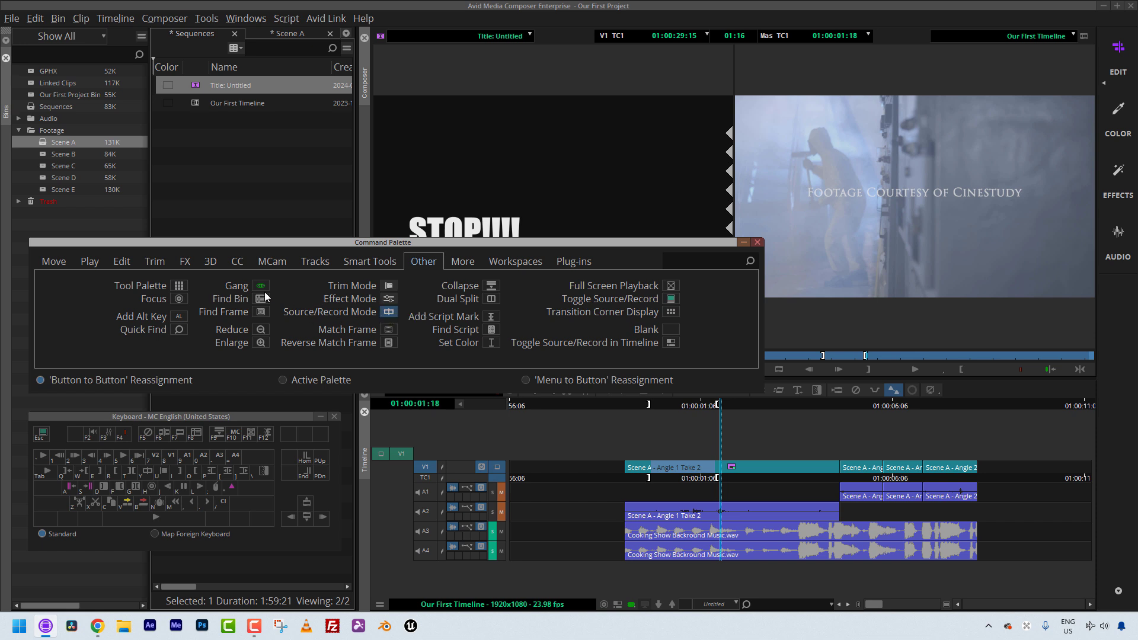
pyautogui.click(186, 262)
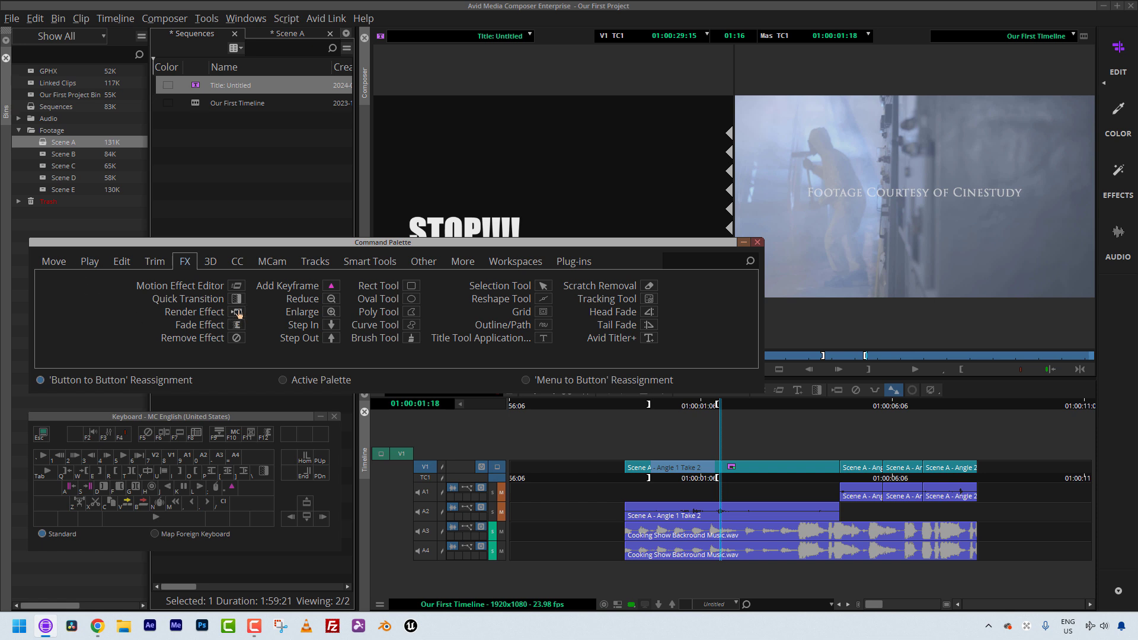
pyautogui.click(204, 416)
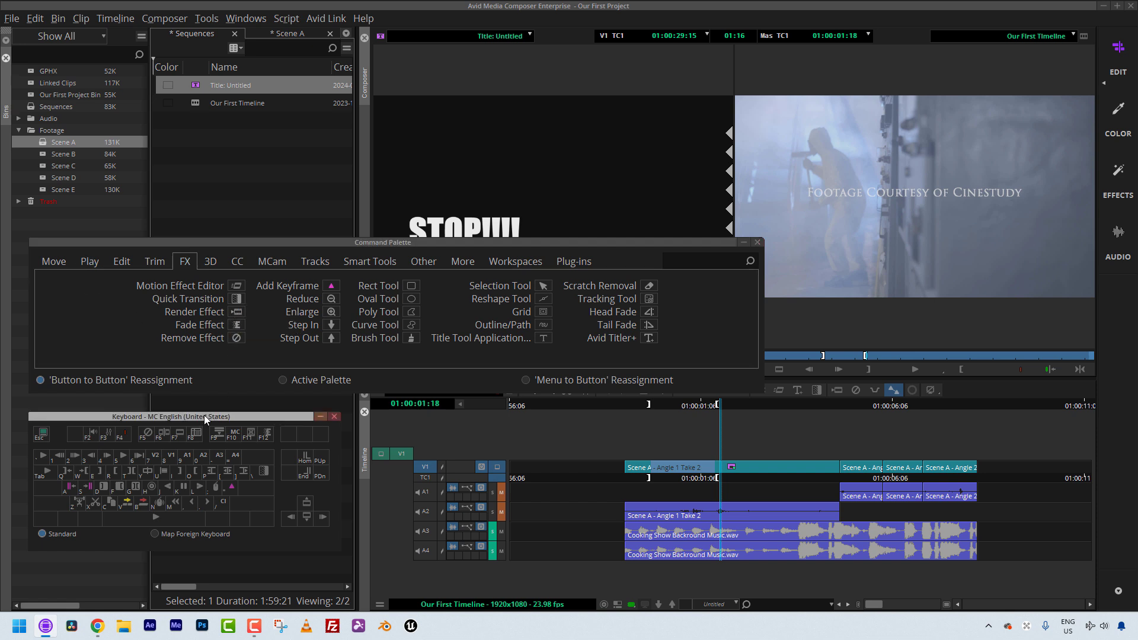
pyautogui.press('shift')
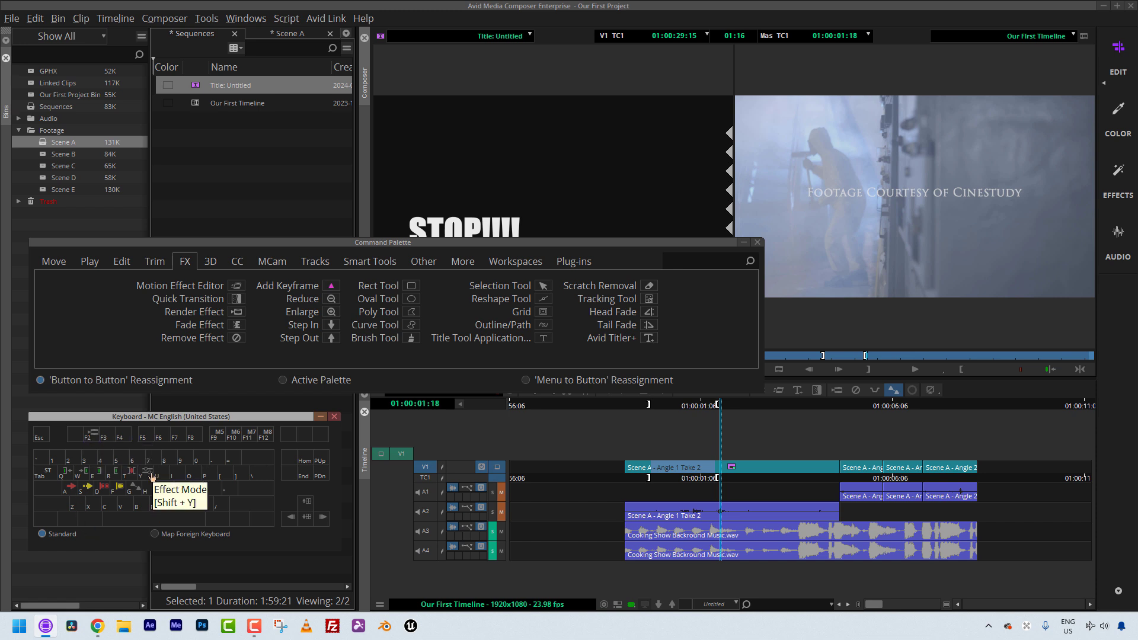
pyautogui.click(335, 417)
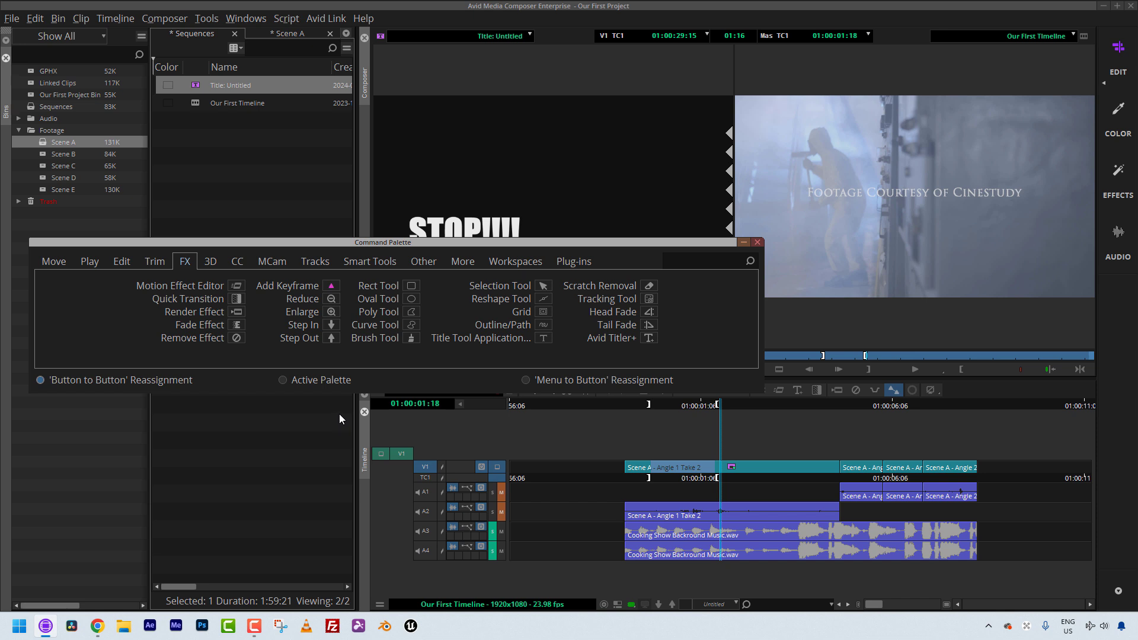
pyautogui.click(757, 243)
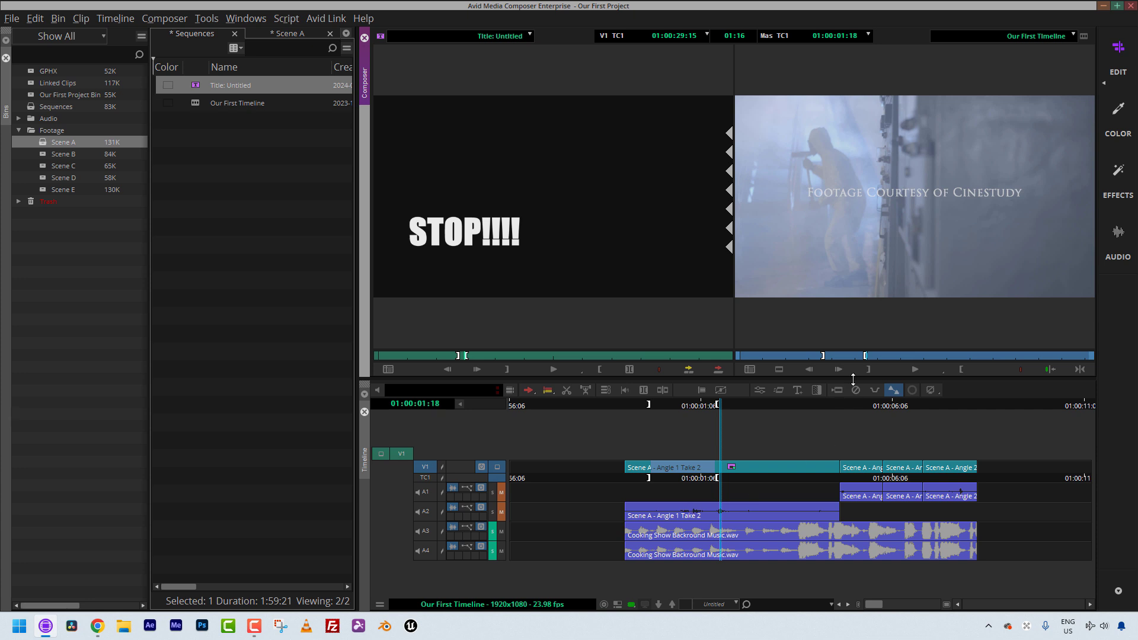
# Step: Move the position indicator to about 01:00:03:23 and add an edit to the V1 clip there
pyautogui.click(672, 476)
pyautogui.moveTo(673, 475); pyautogui.dragTo(806, 474)
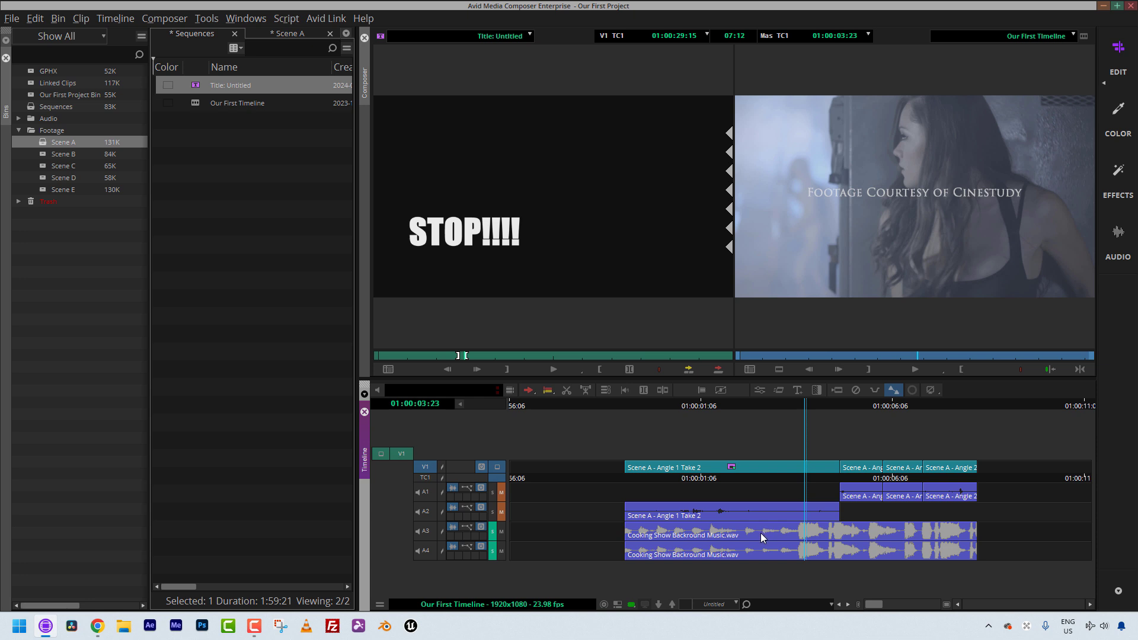
pyautogui.press('o')
pyautogui.click(1078, 370)
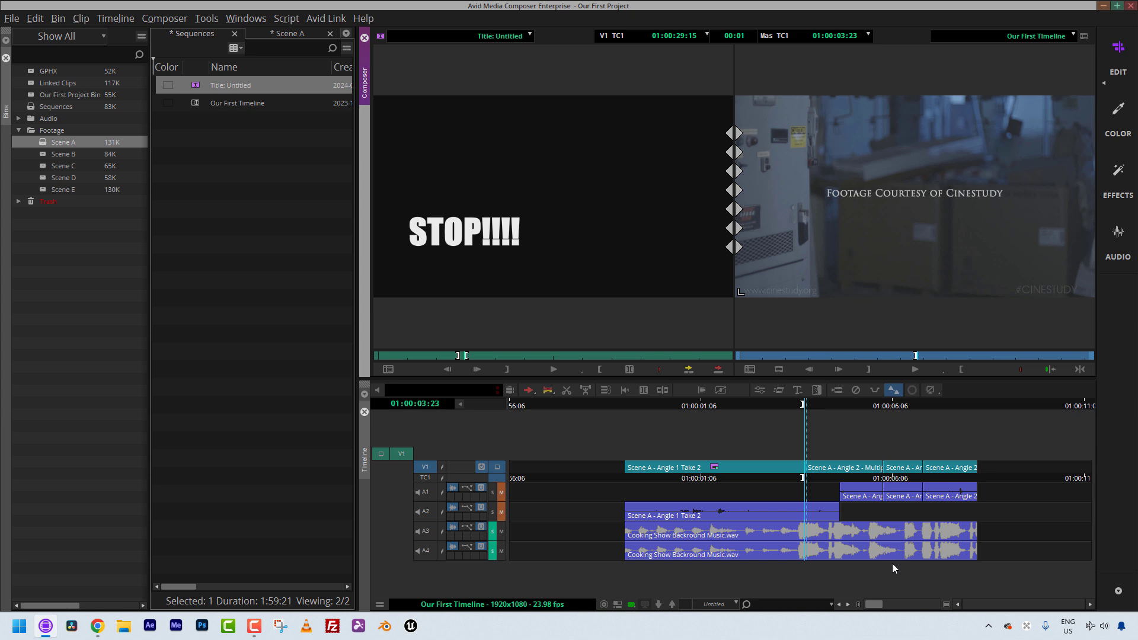